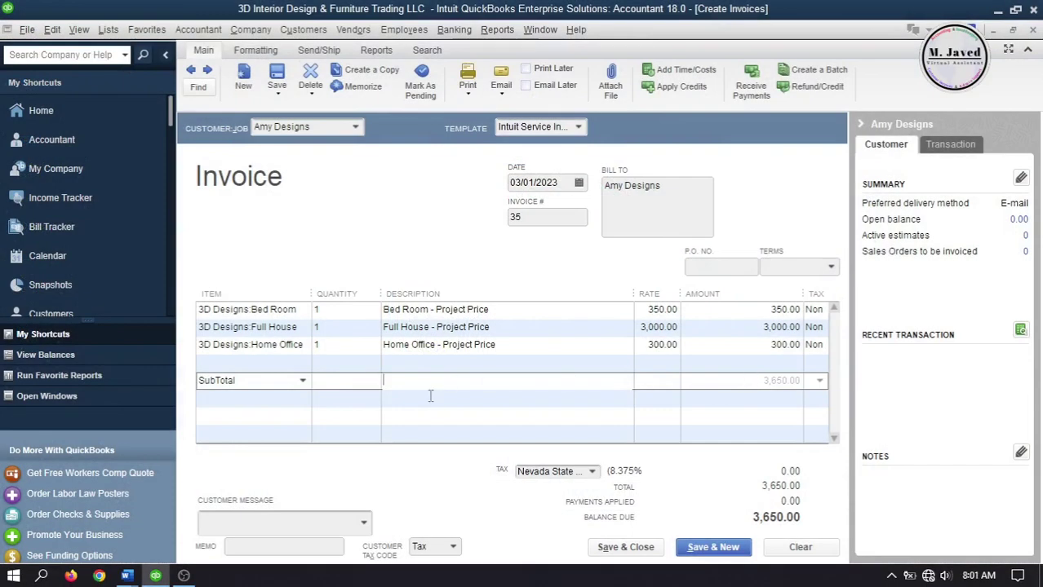
Restore the QuickBooks window to show the Item List of 3D design services and furniture.
click(430, 395)
click(424, 415)
text(Discount)
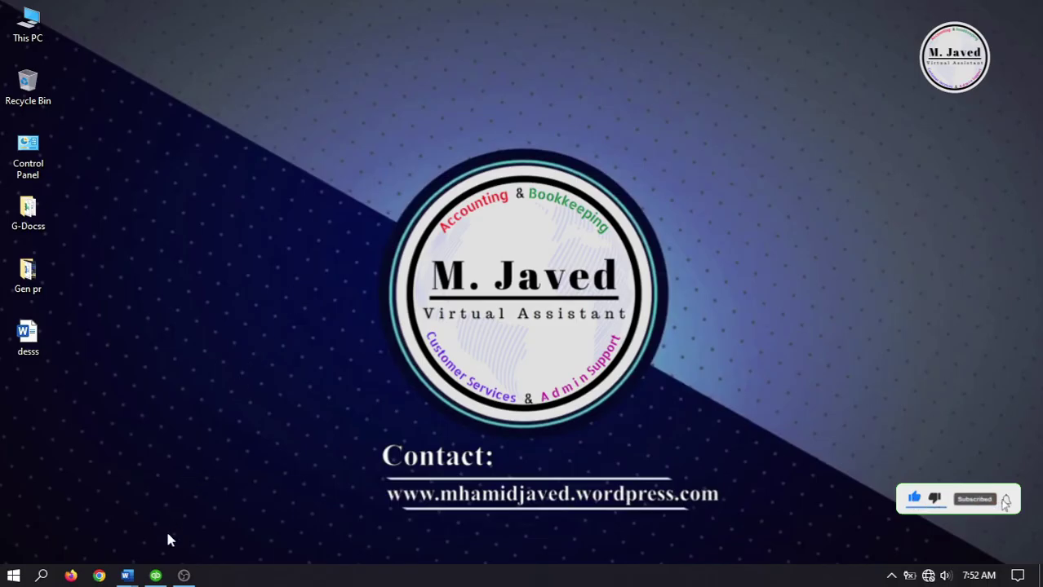
click(155, 575)
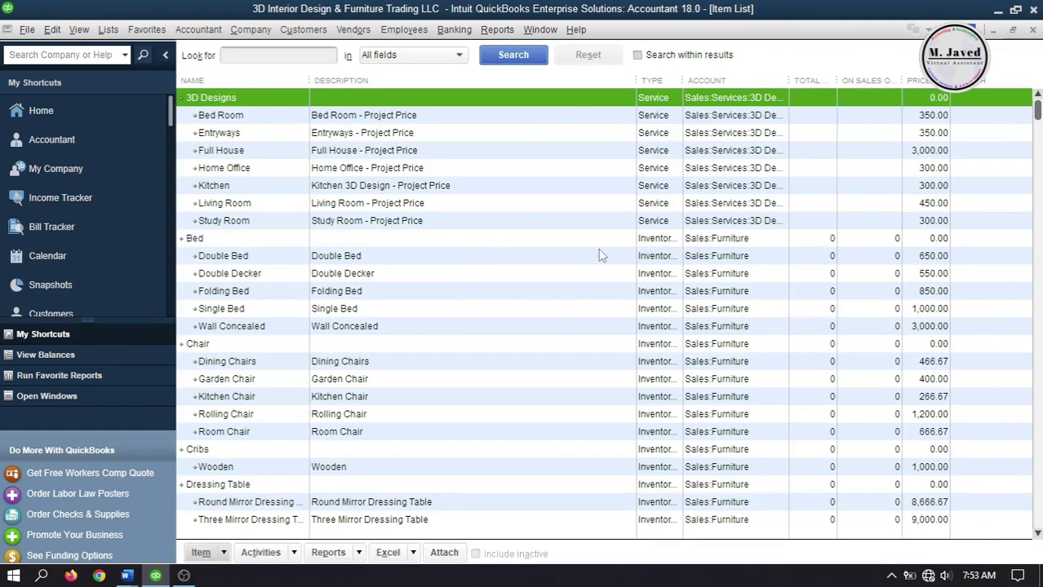
Search the Item List for 'Discounts', find no match, and start a blank new item.
mouse_move(1037, 118)
mouse_down()
mouse_move(1037, 220)
mouse_move(1037, 106)
mouse_up()
click(293, 55)
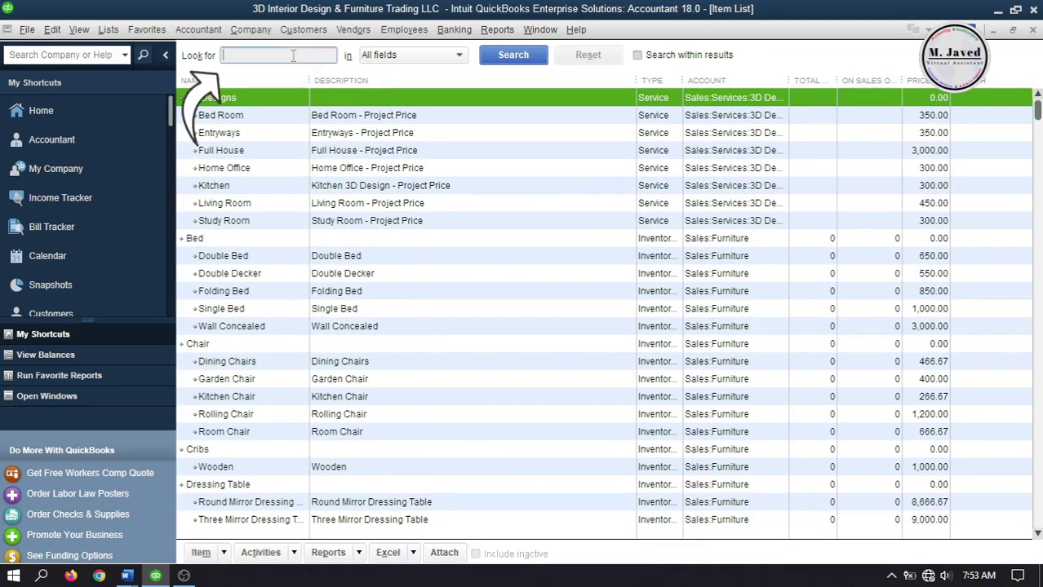
text(Discounts)
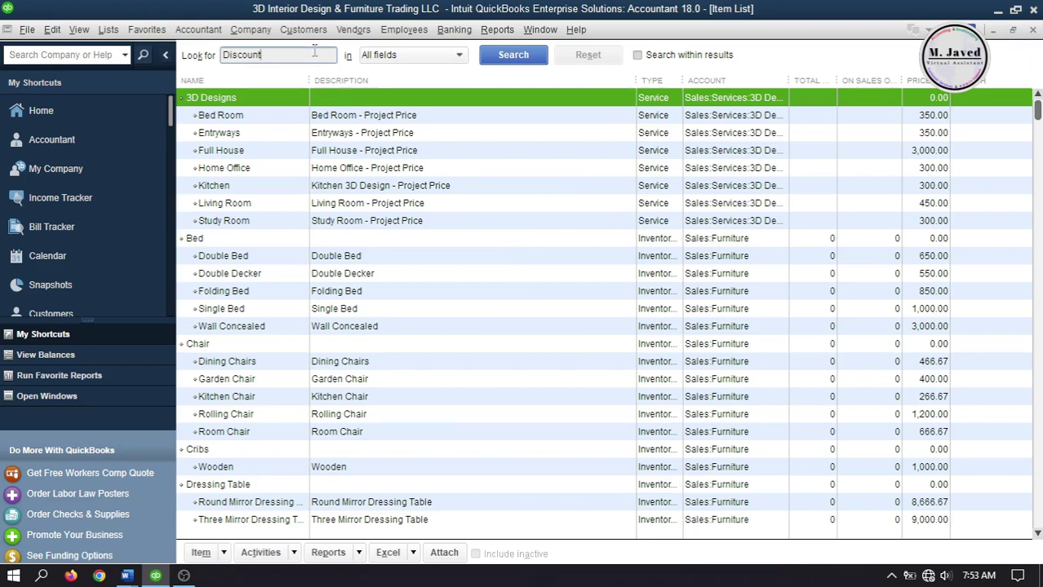
click(508, 57)
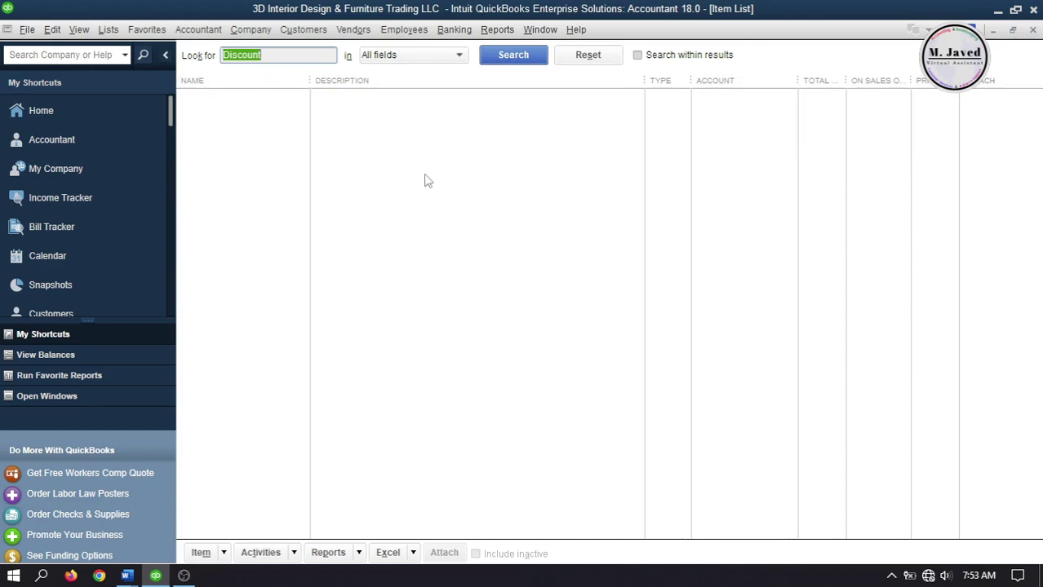
click(201, 552)
click(246, 295)
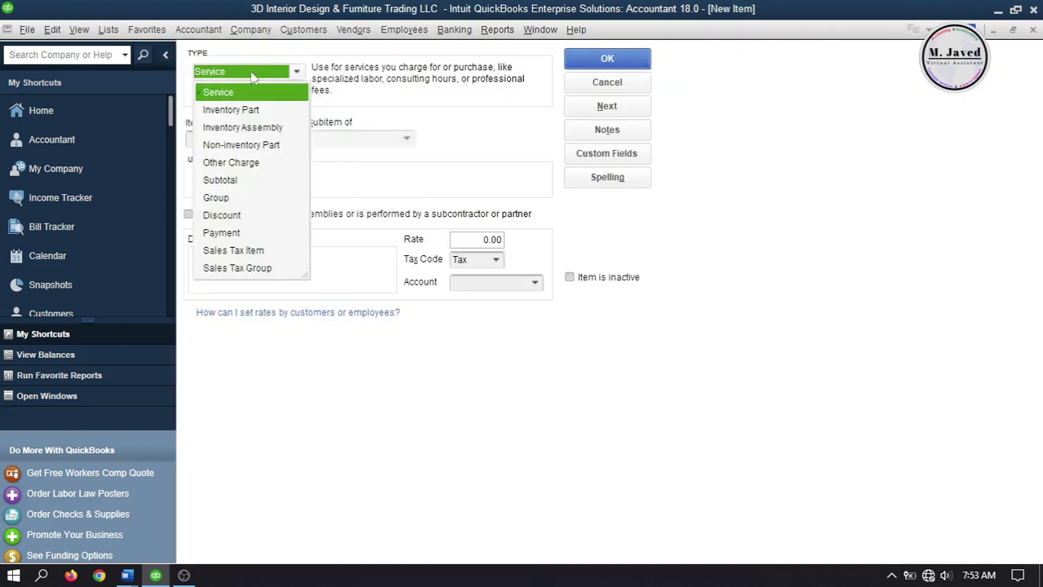
Make the new item a top-level Discount type named 'Discount' with description 'Discount'.
click(258, 76)
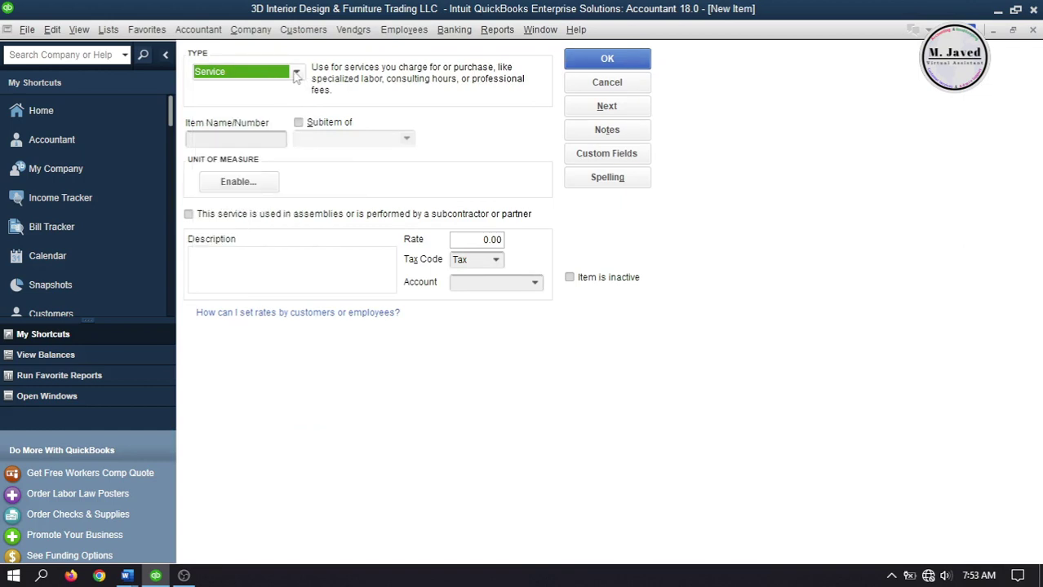
click(294, 73)
click(243, 216)
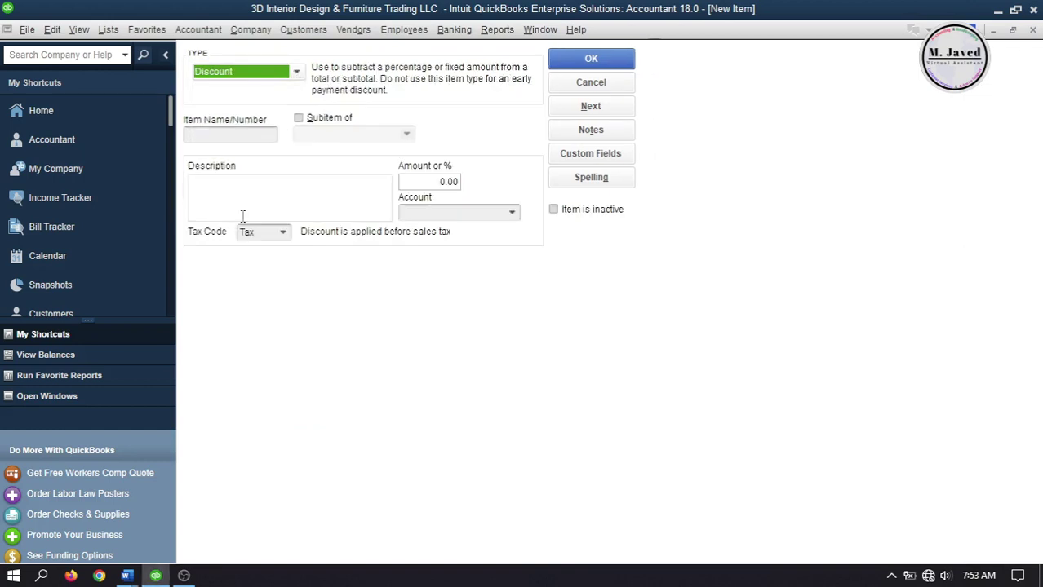
key(Tab)
text(Discount)
click(239, 192)
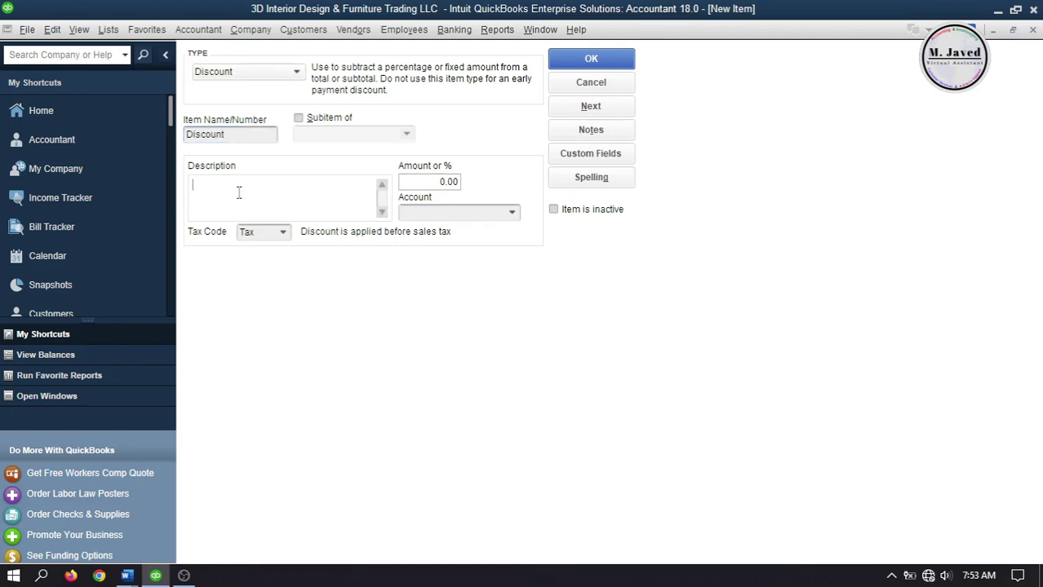
text(Discount)
click(299, 118)
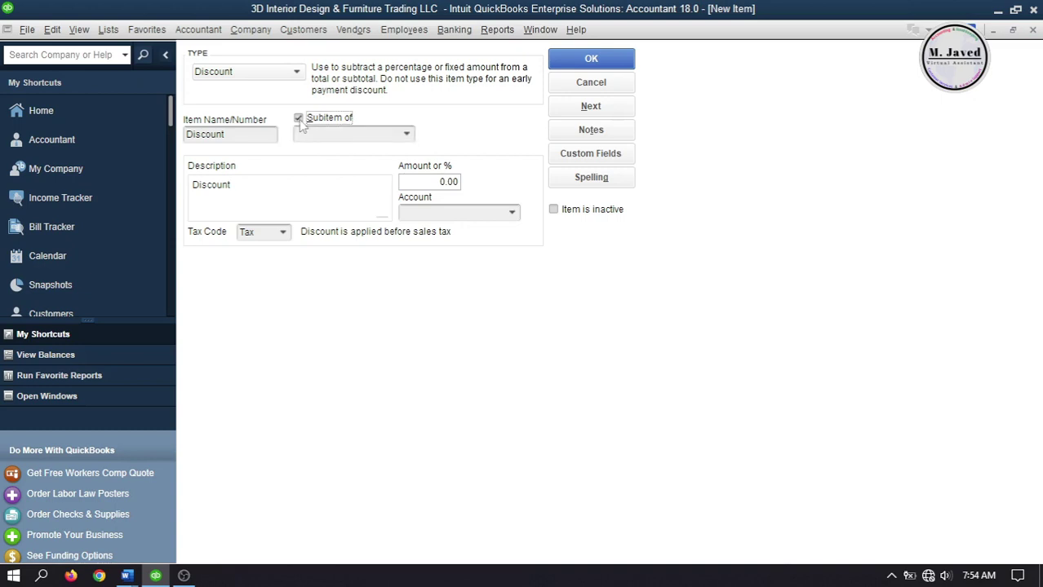
click(300, 119)
Set the Discount item's amount to 5%.
click(425, 182)
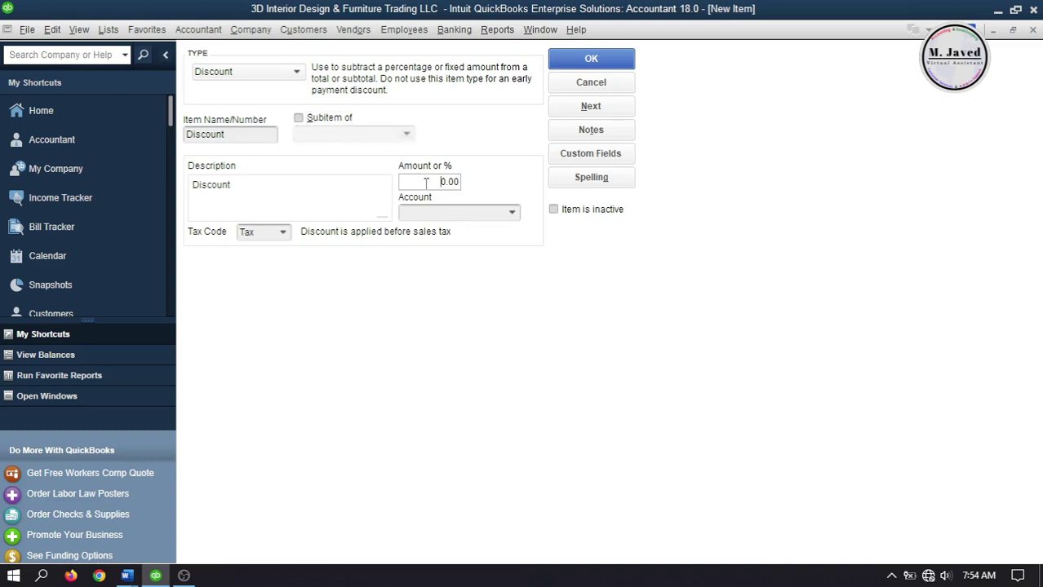
drag(426, 183, 506, 191)
text(50)
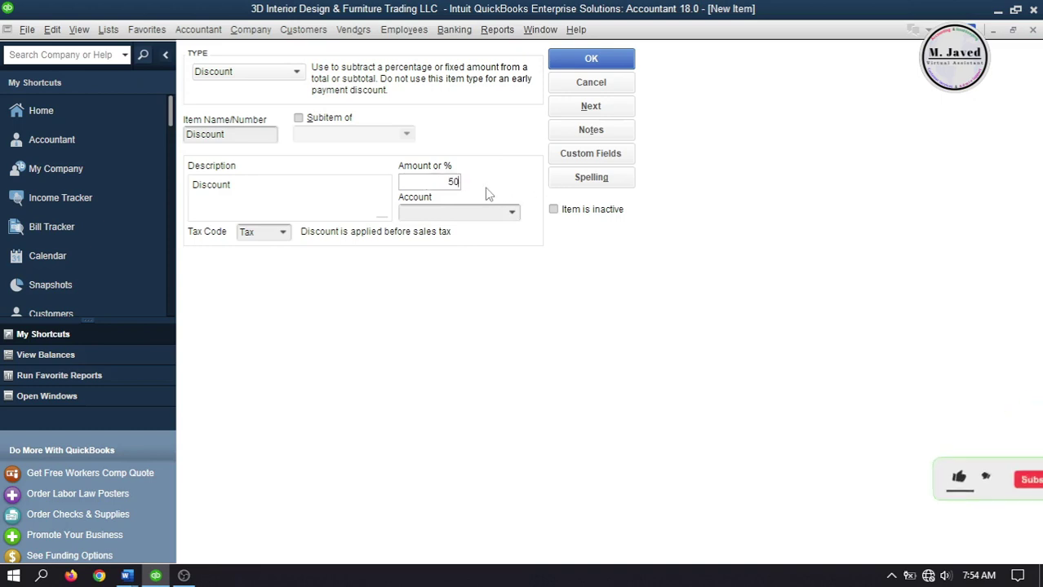
click(343, 199)
drag(419, 181, 520, 182)
text(5%)
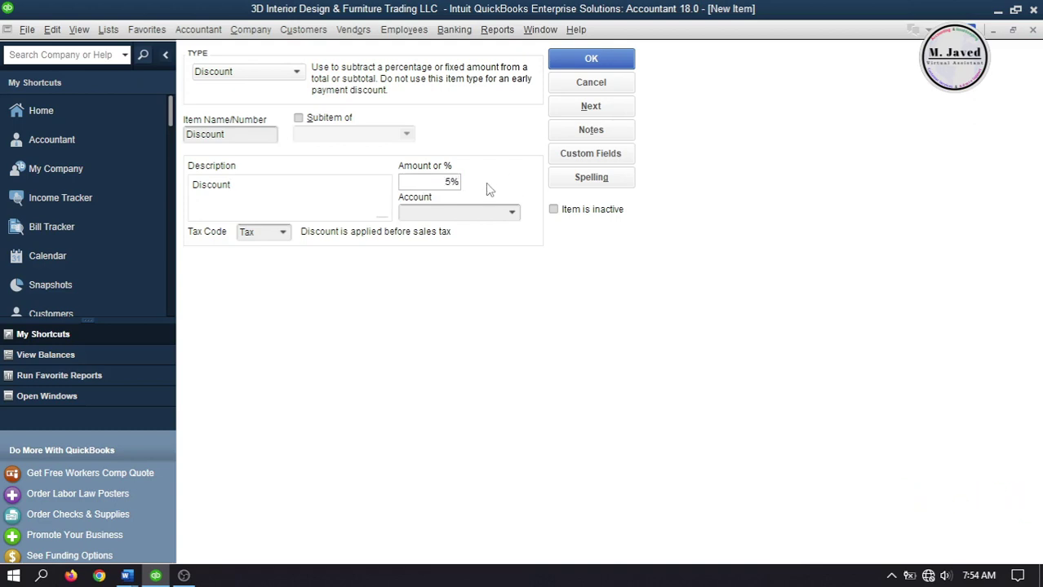
click(370, 196)
click(511, 214)
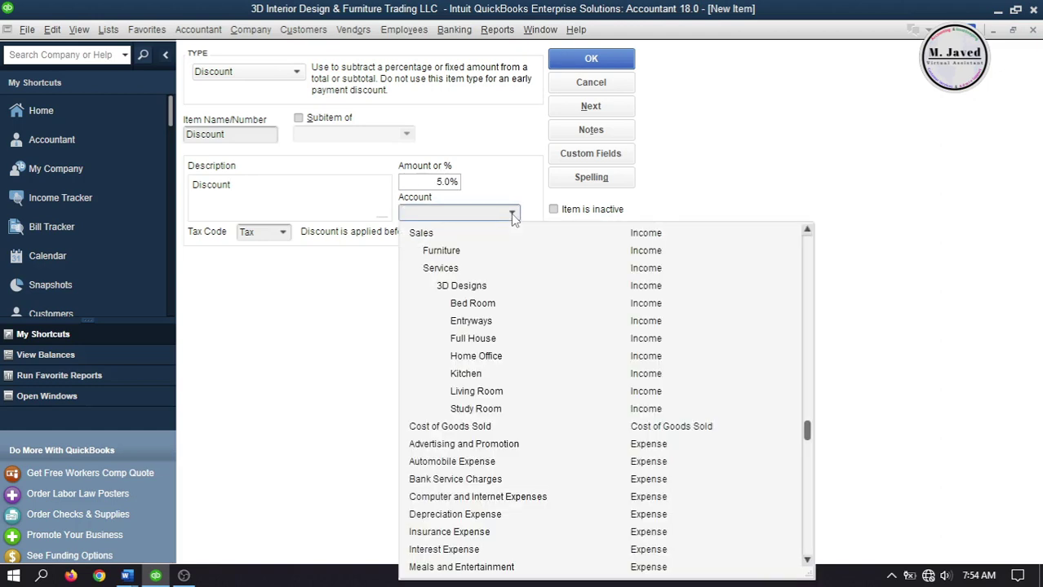
Add a new account from the item's Account field, setting its type to Income.
text(discou)
key(BackSpace)
key(BackSpace)
key(BackSpace)
key(BackSpace)
key(BackSpace)
key(BackSpace)
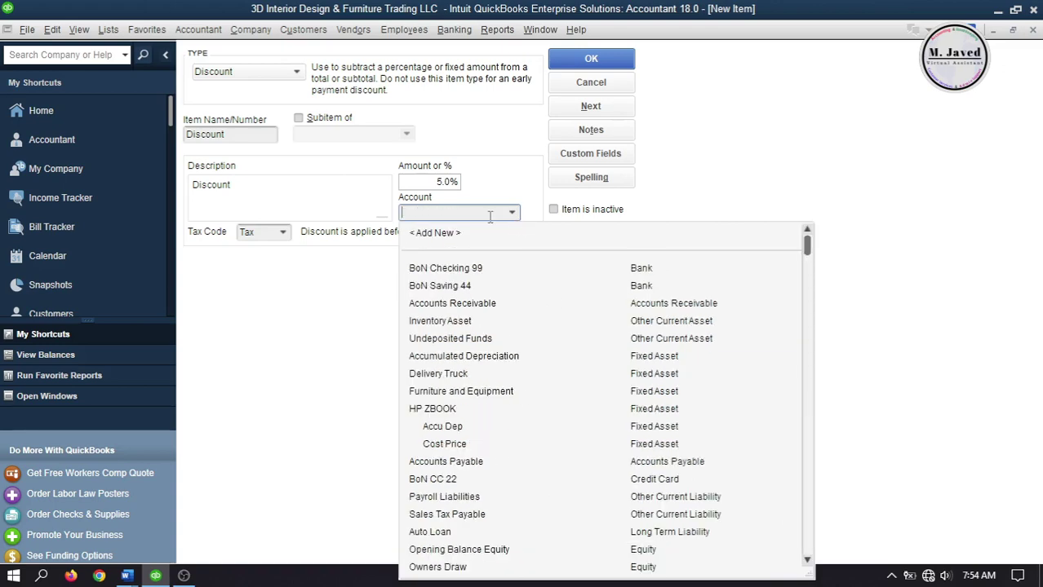
click(446, 238)
drag(574, 198, 571, 72)
click(546, 95)
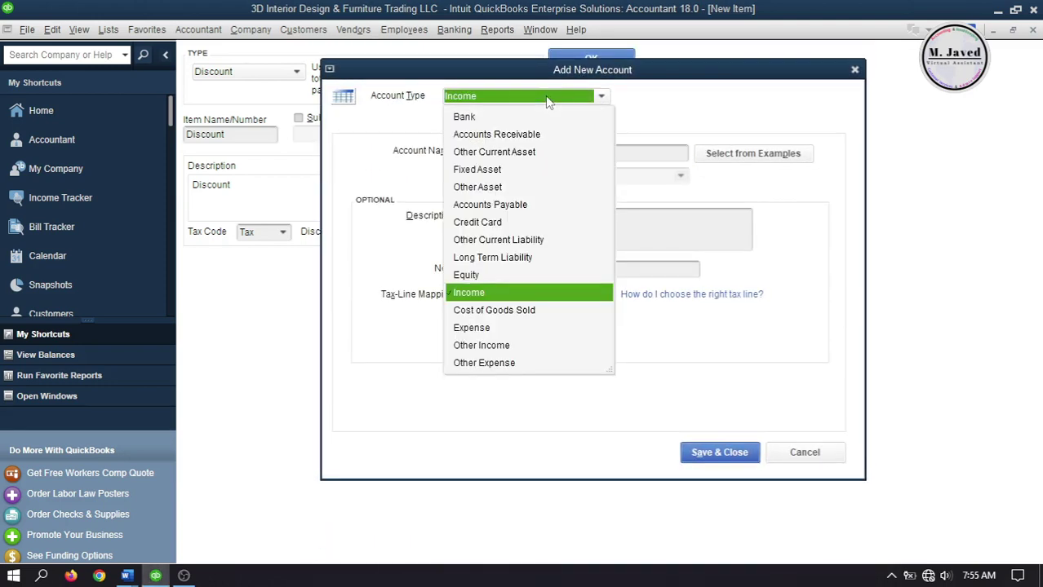
click(494, 329)
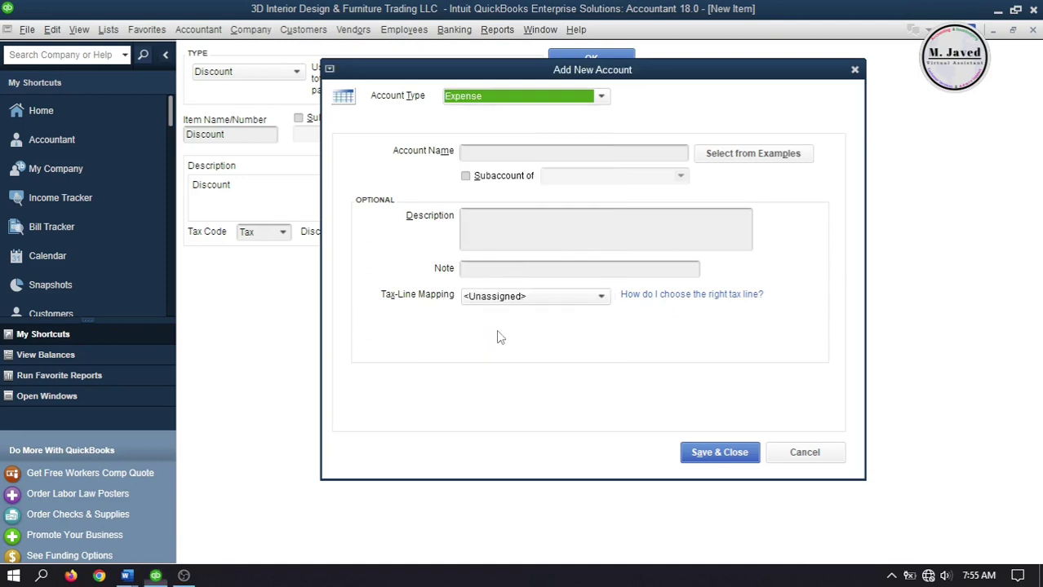
click(601, 97)
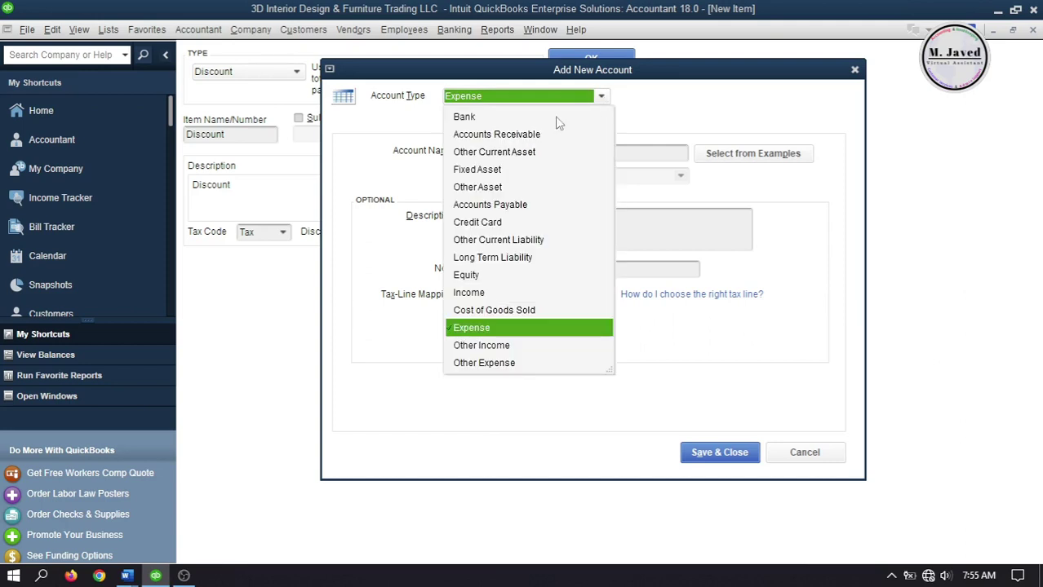
click(522, 291)
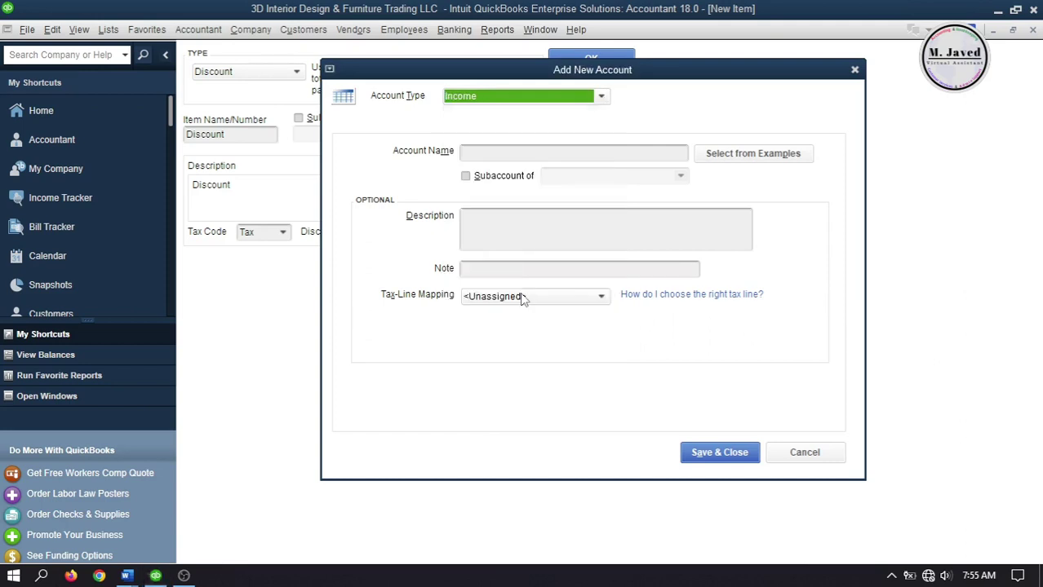
Name the account 'Discounts' with description 'Discount Given', then save it and the Discount item.
click(512, 154)
text(Discounts)
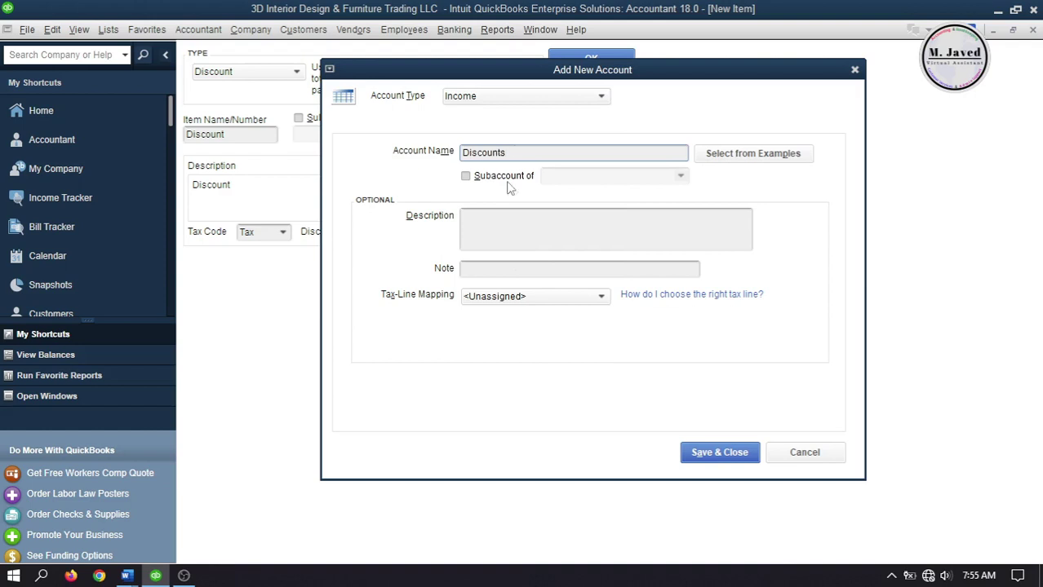
click(526, 224)
text(Discount Given)
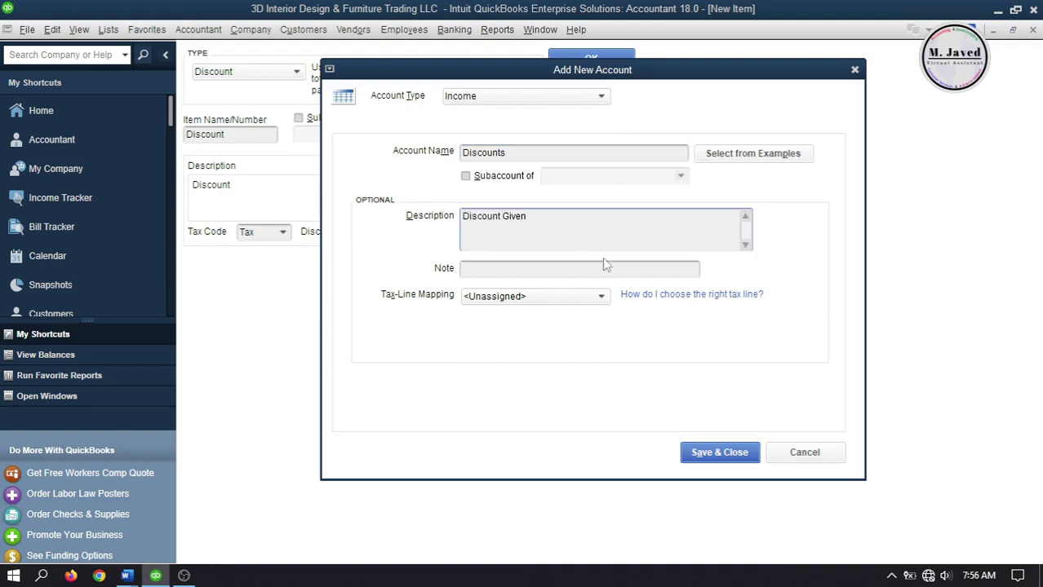
click(719, 452)
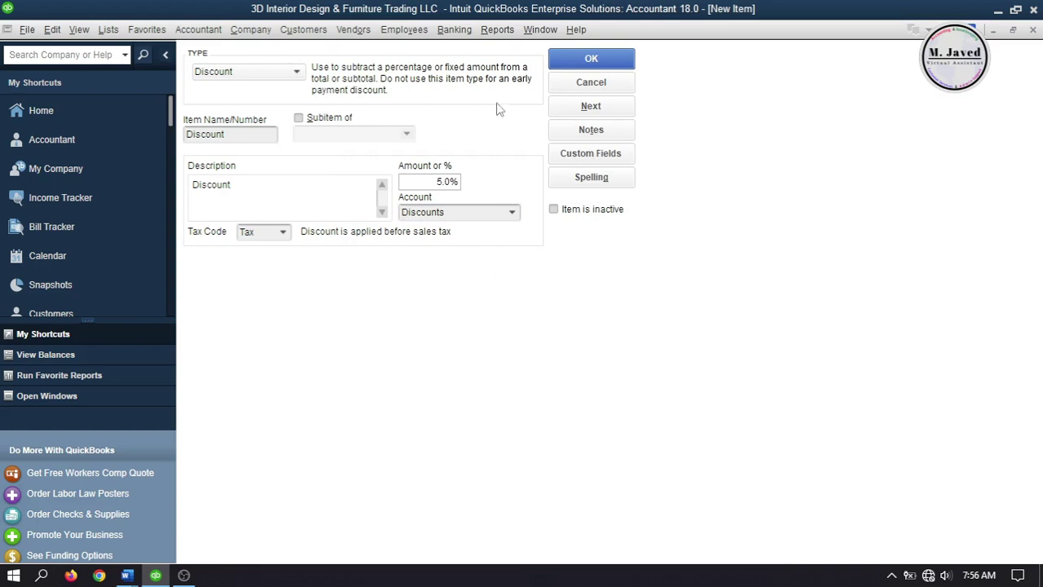
click(560, 65)
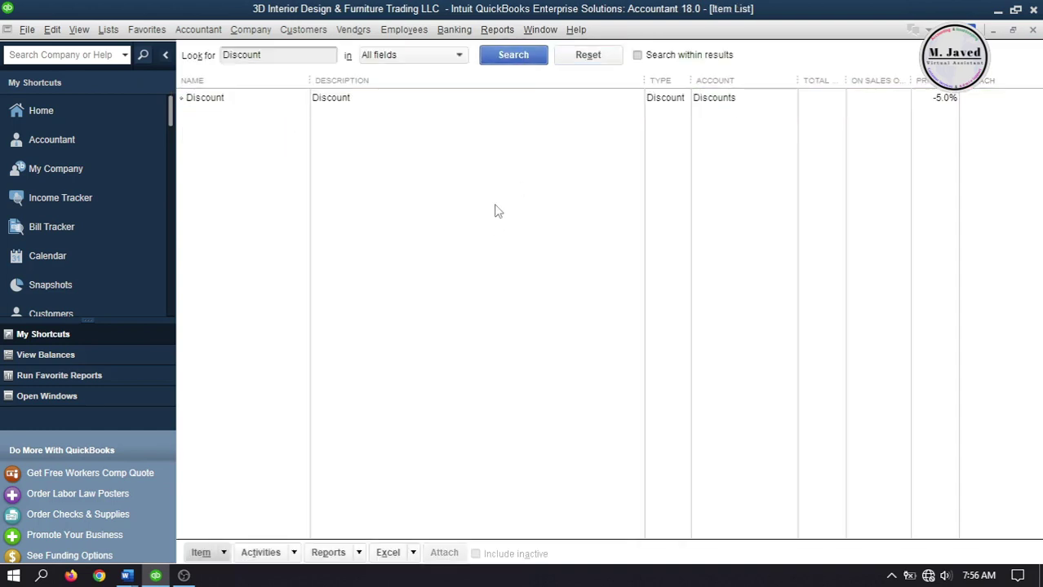
Clear the item search, confirm the Discount item is listed, close the Item List, and open Lists.
key(BackSpace)
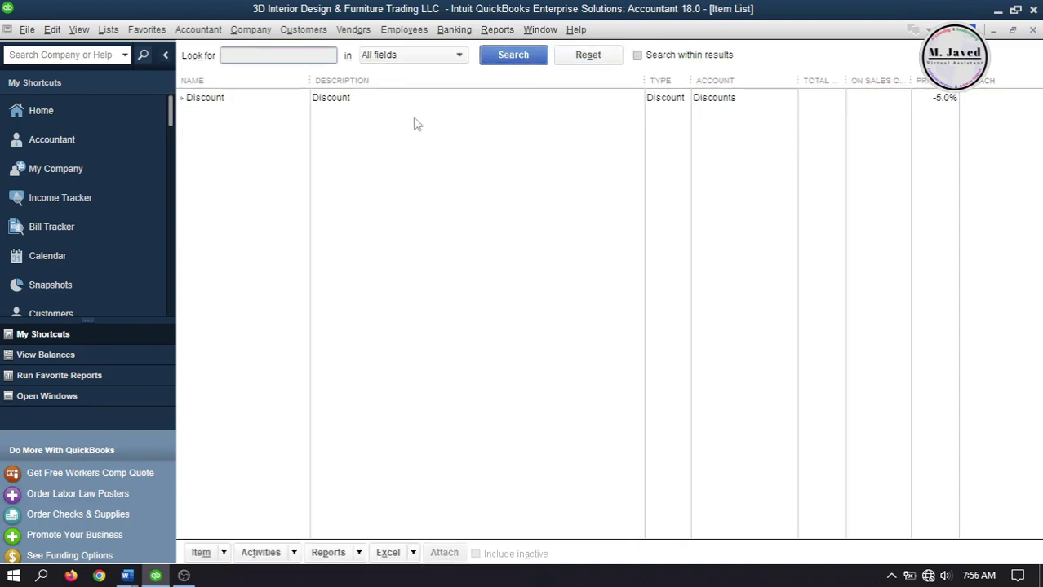
click(512, 55)
click(586, 56)
drag(1036, 112, 1038, 269)
scroll(545, 364, down, 5)
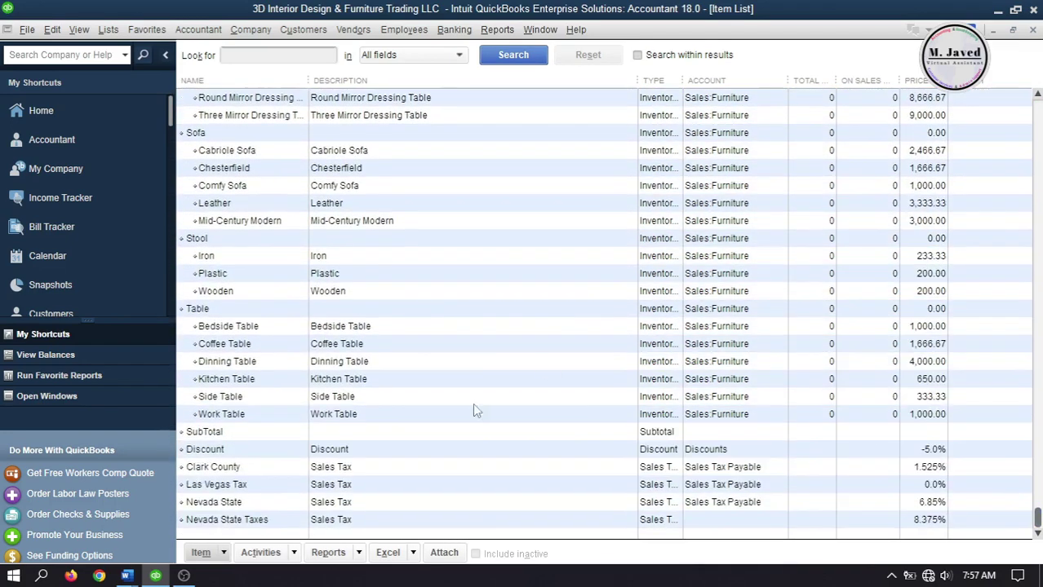
click(403, 454)
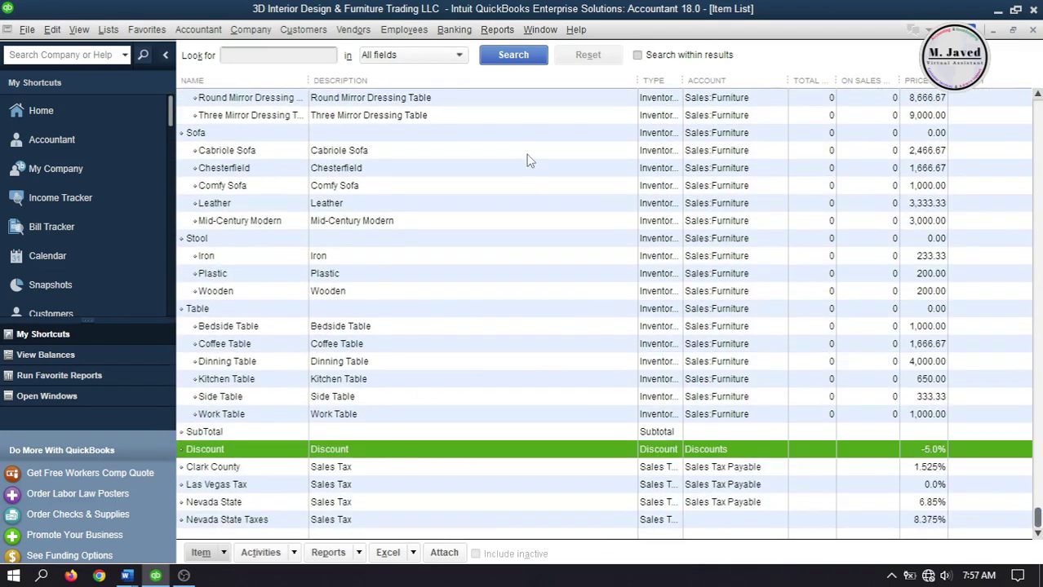
click(1033, 29)
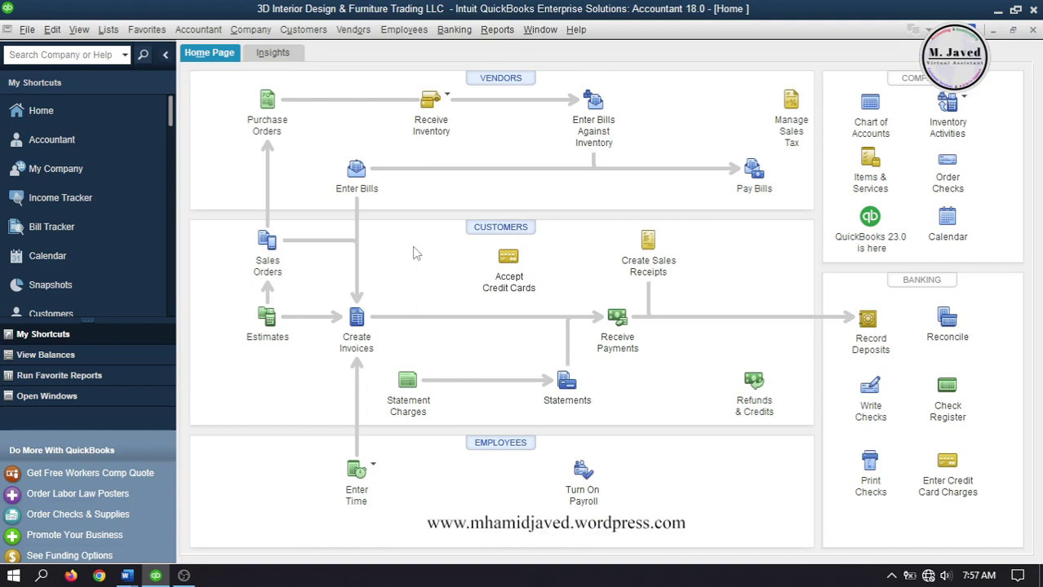
click(107, 31)
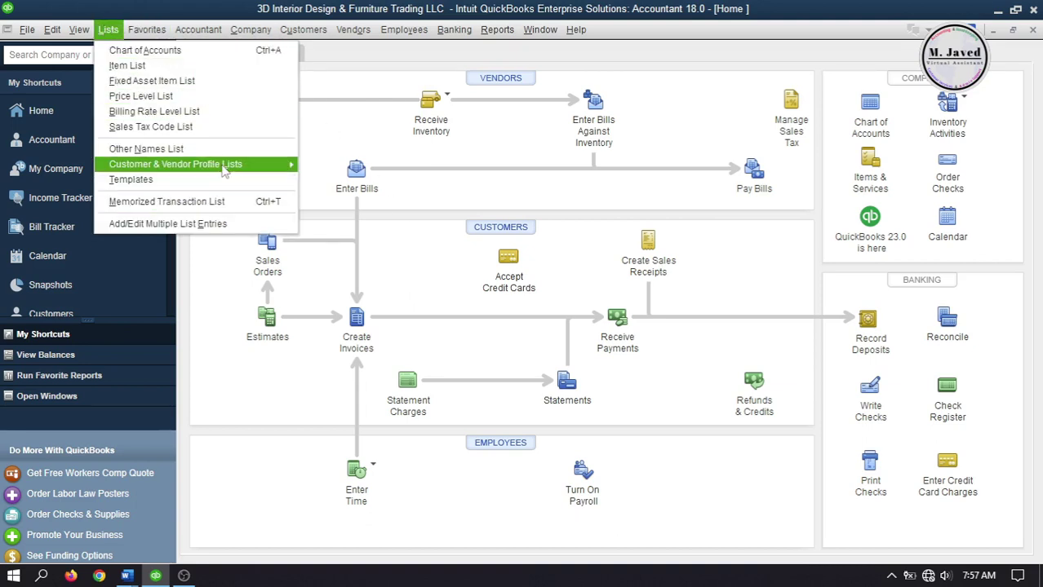
Open the Terms List from Customer & Vendor Profile Lists and start a new term.
mouse_move(225, 169)
click(367, 228)
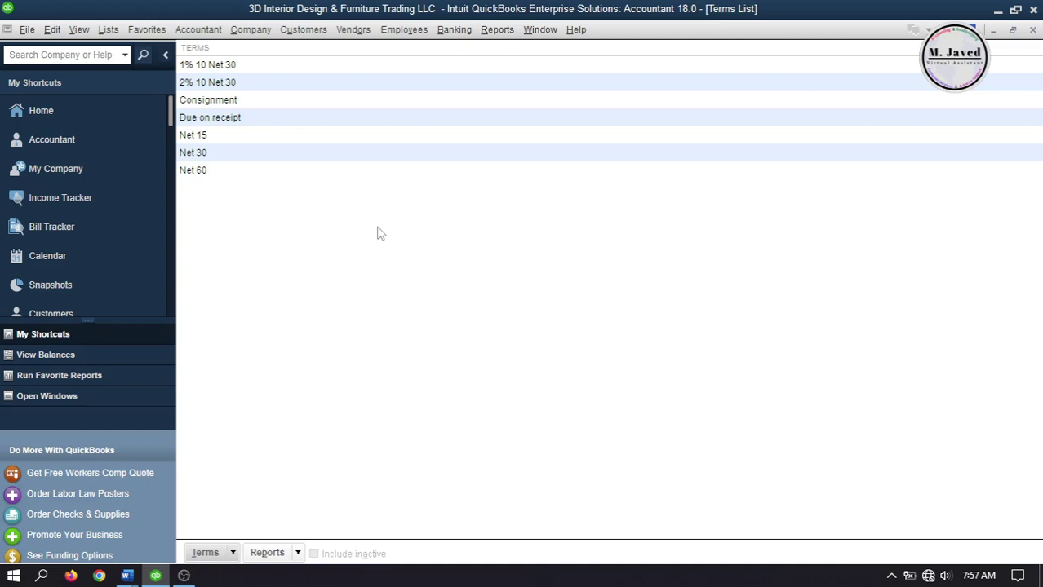
click(204, 552)
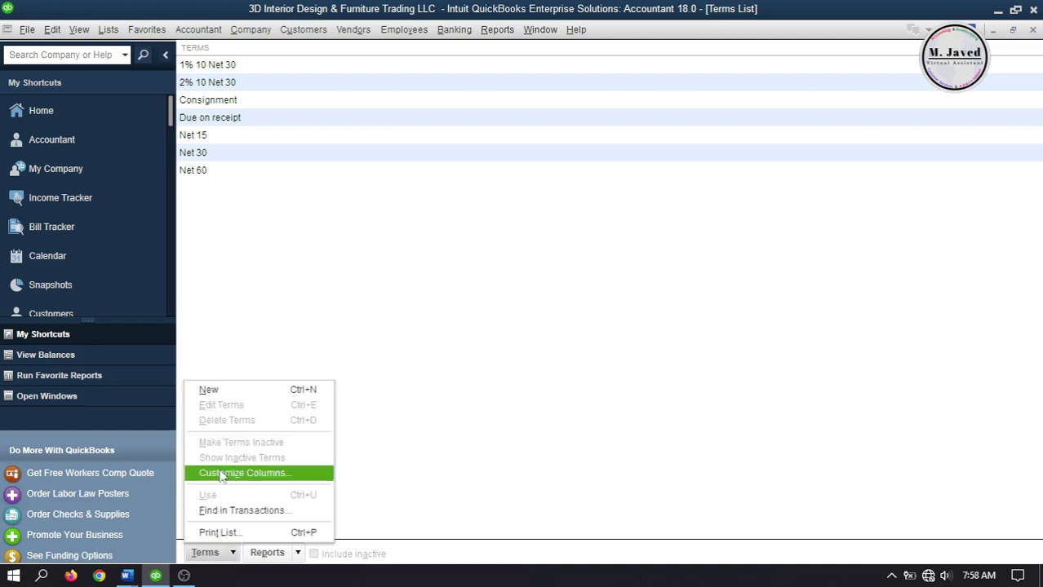
click(213, 391)
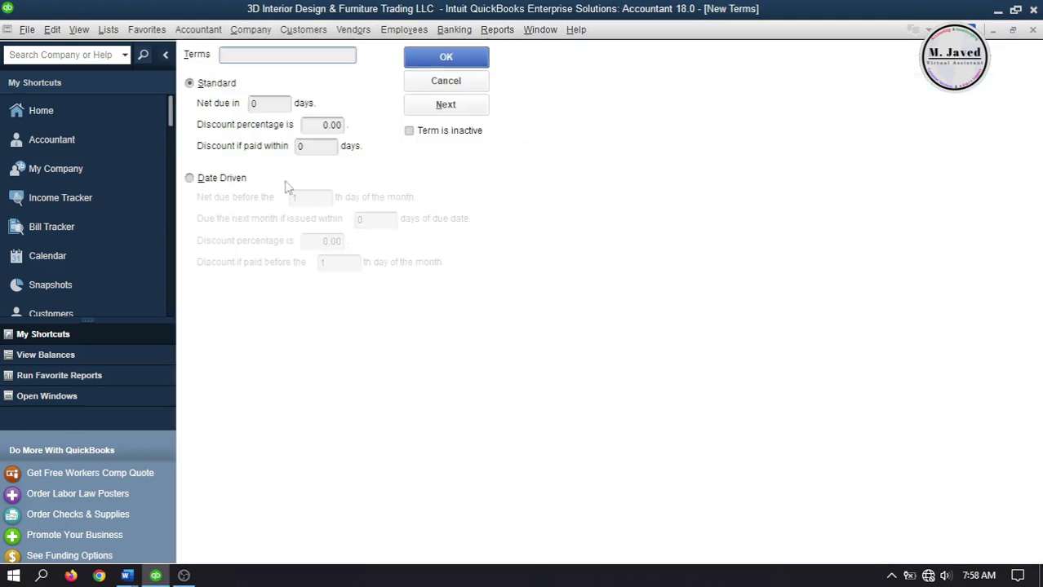
Create term '4% 12 Net 30': net due 45 days, 4% discount if paid within 12 days.
click(245, 102)
text(45)
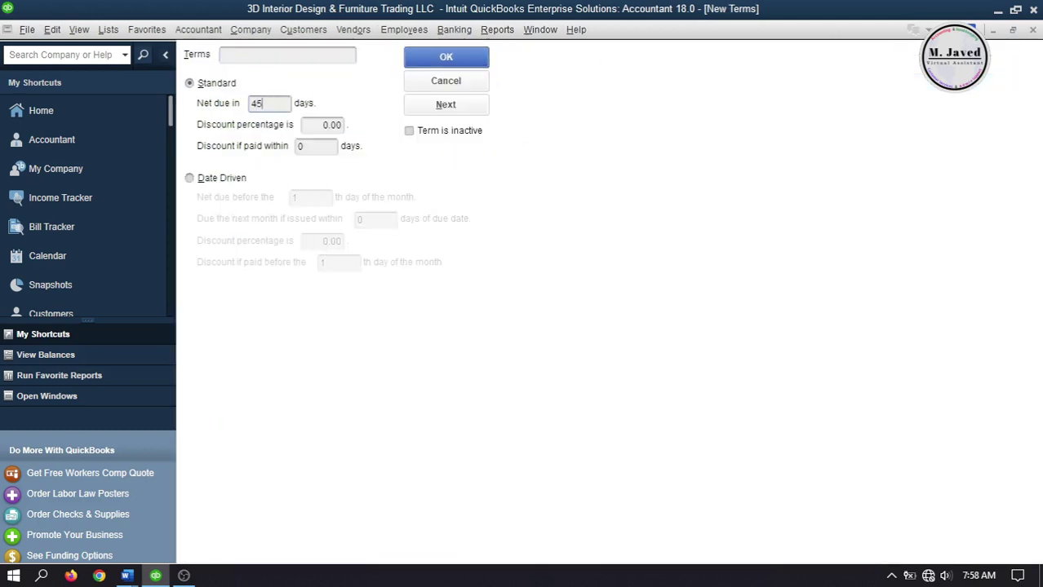
click(319, 146)
double_click(319, 147)
text(12)
click(315, 125)
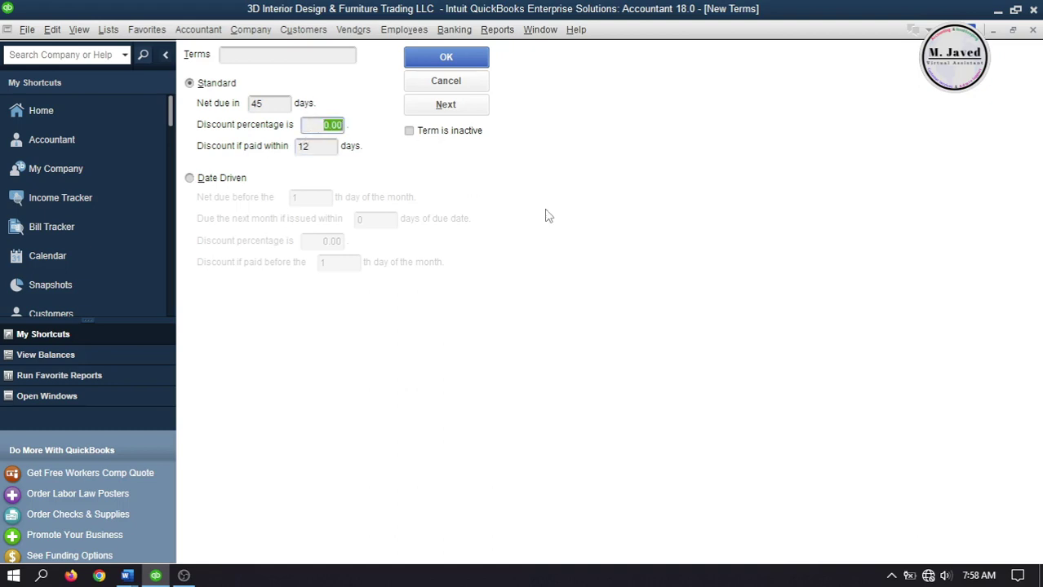
text(4)
click(311, 52)
text(4%)
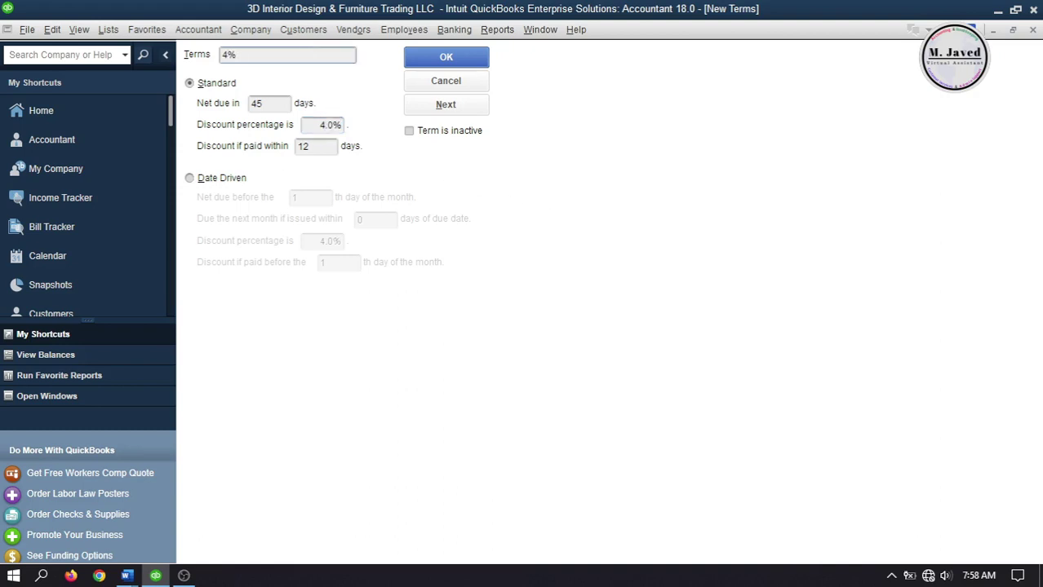
text( 12 Net 30)
click(443, 57)
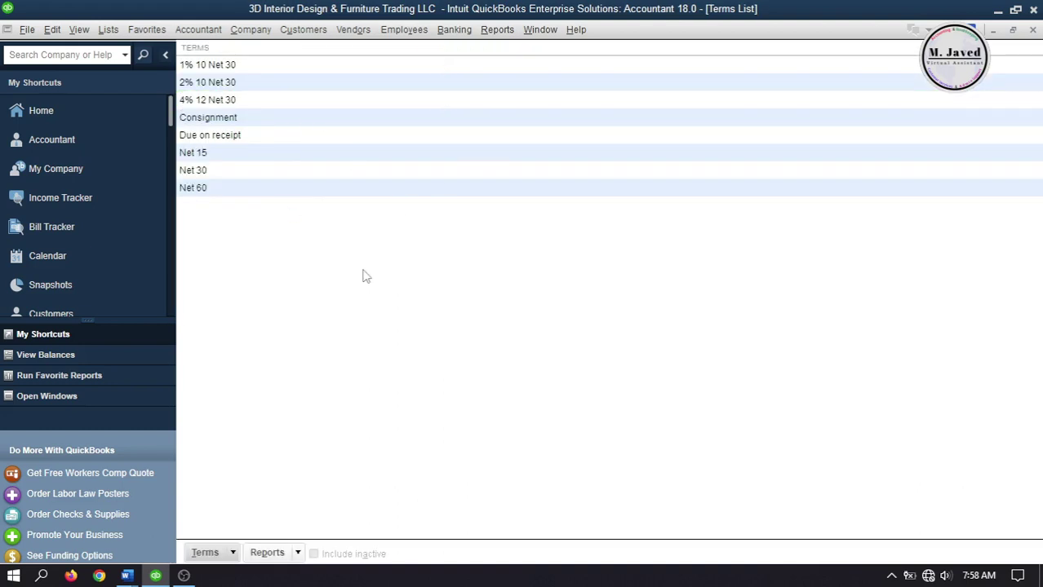
click(1032, 30)
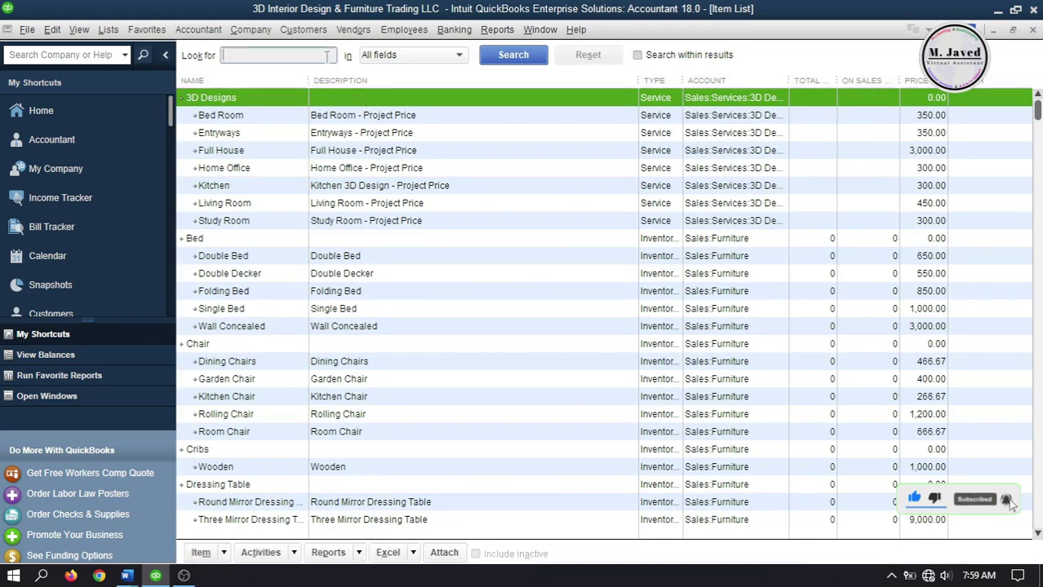
text(subtotal)
key(Return)
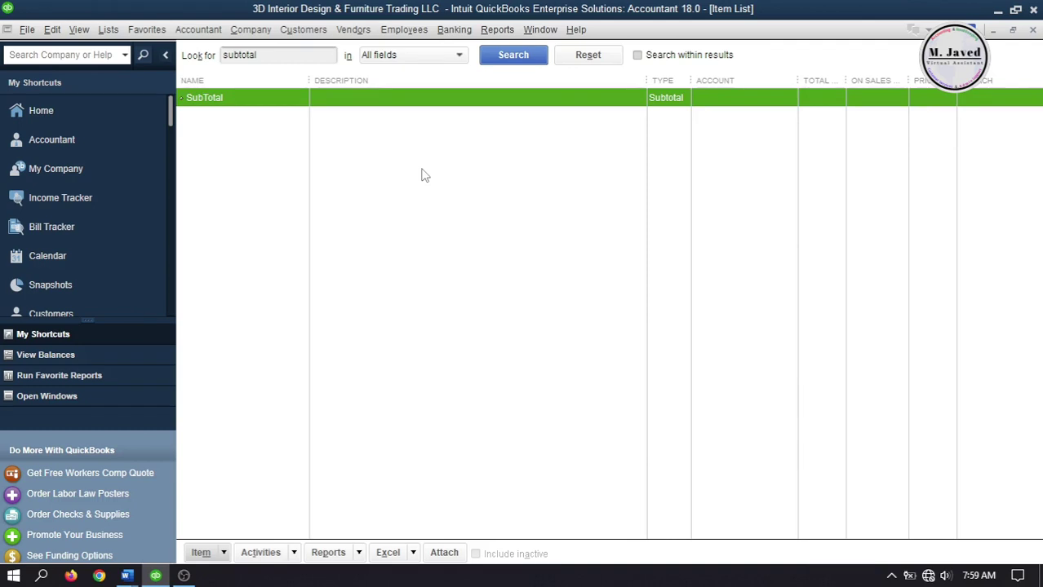
click(1032, 30)
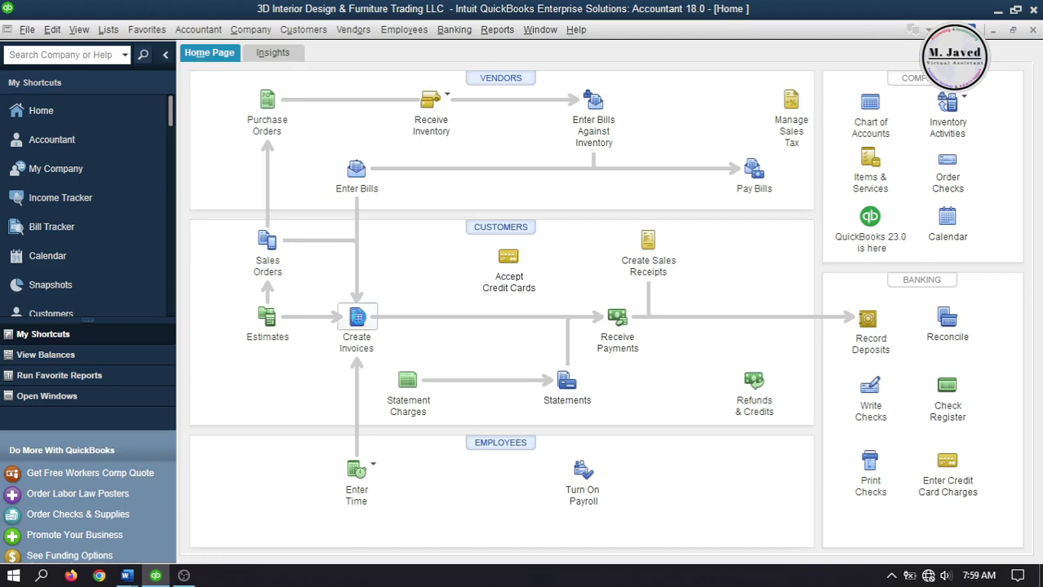
Start an Intuit Service Invoice for Amy Designs dated 03/01/2023.
click(357, 320)
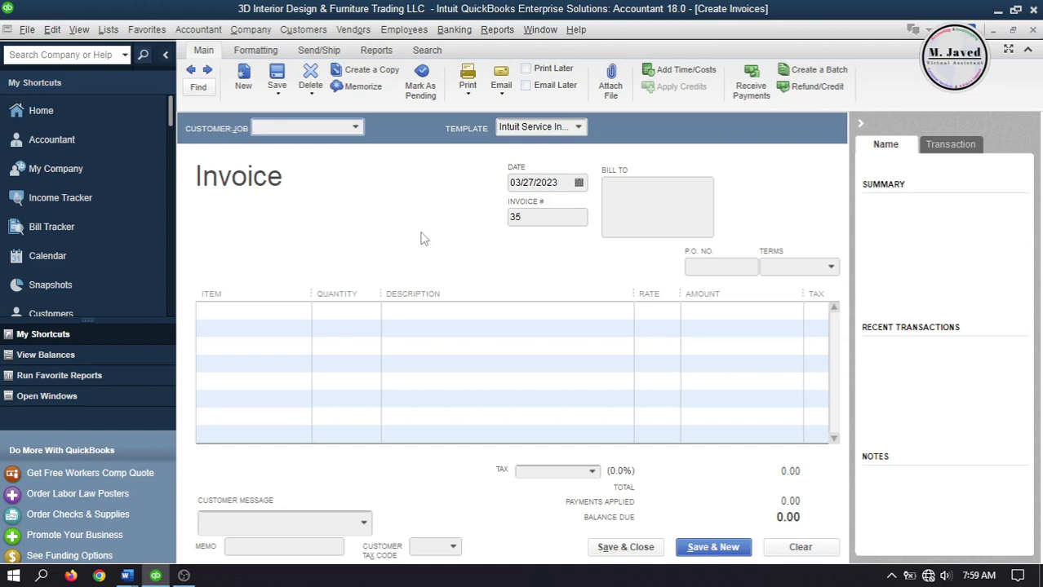
click(356, 128)
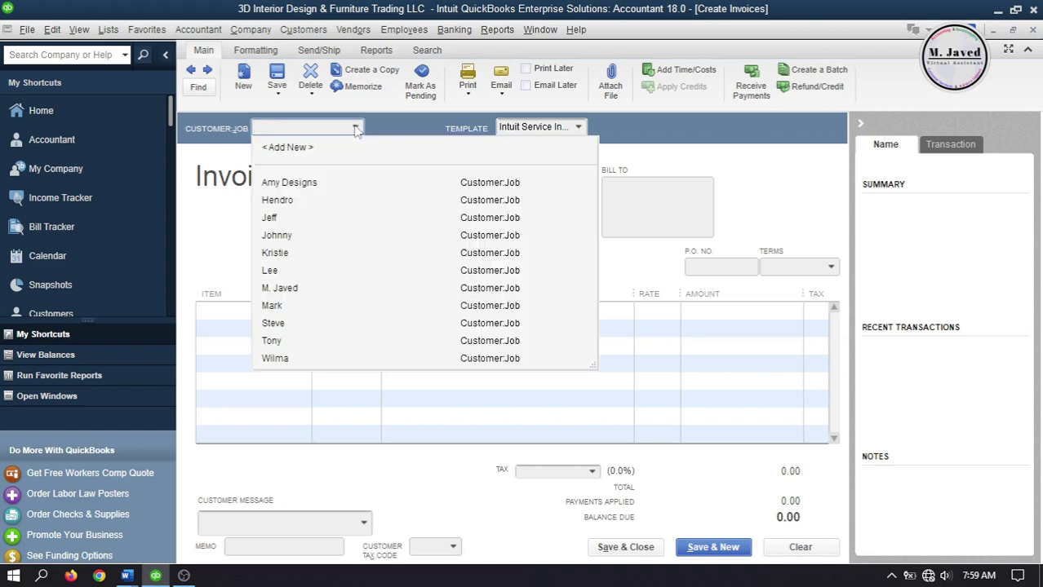
click(318, 182)
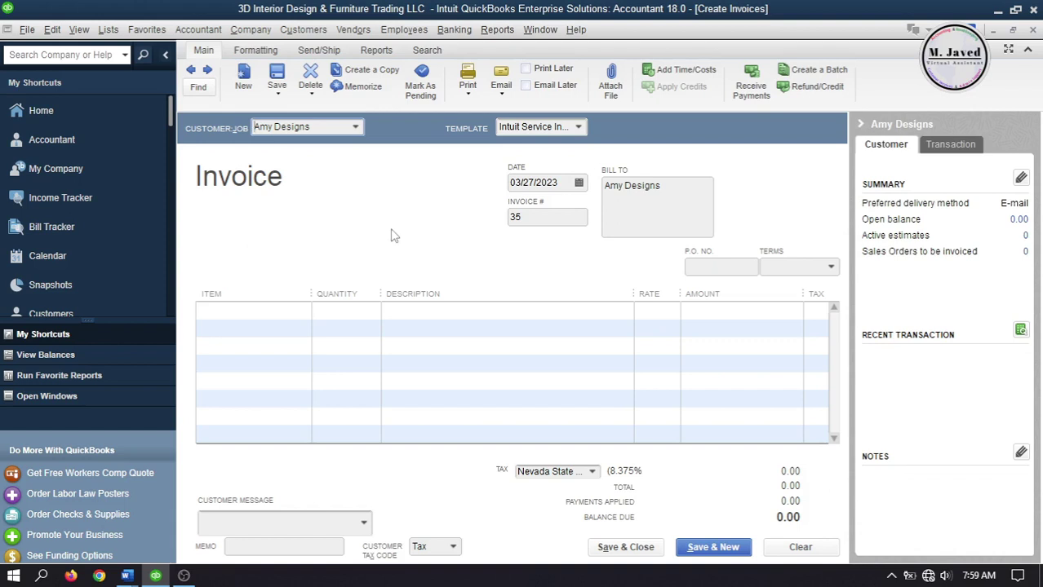
click(578, 127)
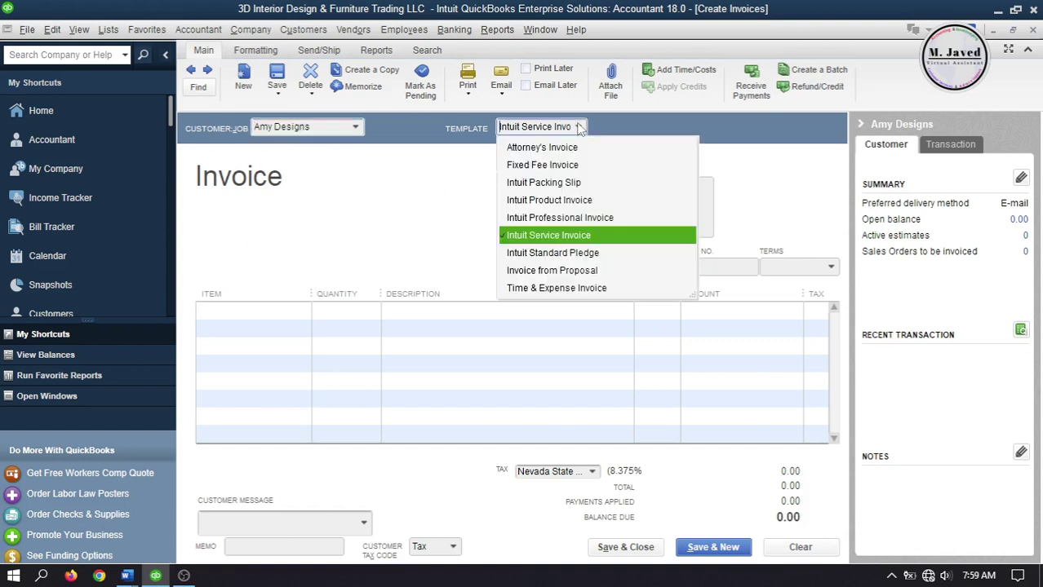
click(600, 201)
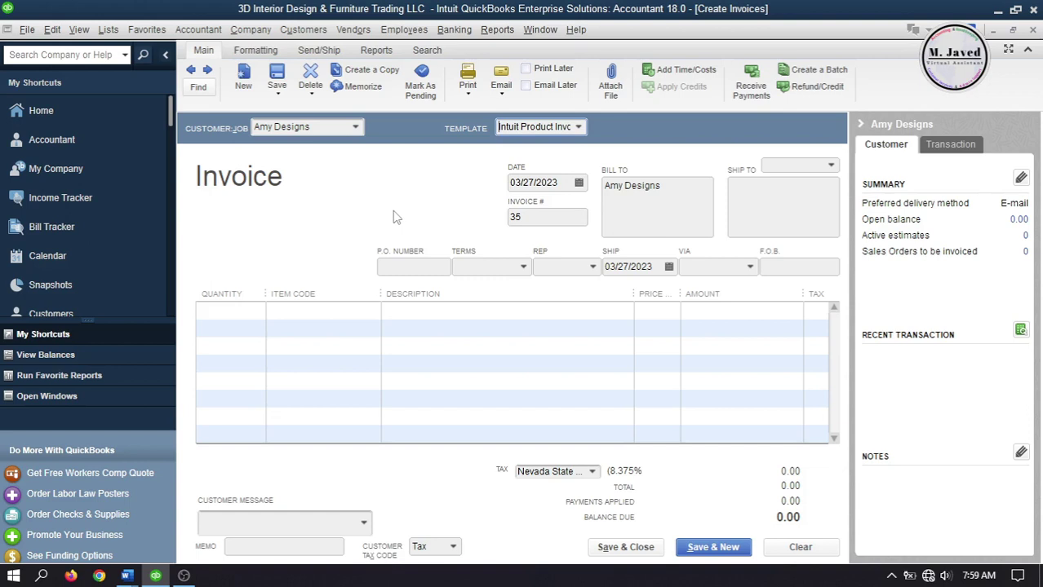
click(578, 128)
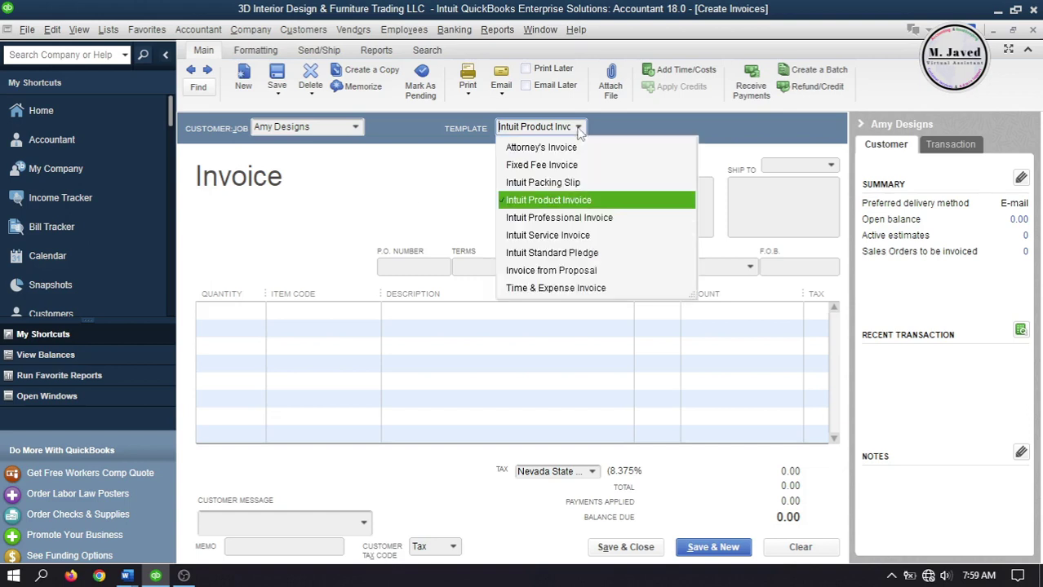
click(581, 236)
click(578, 183)
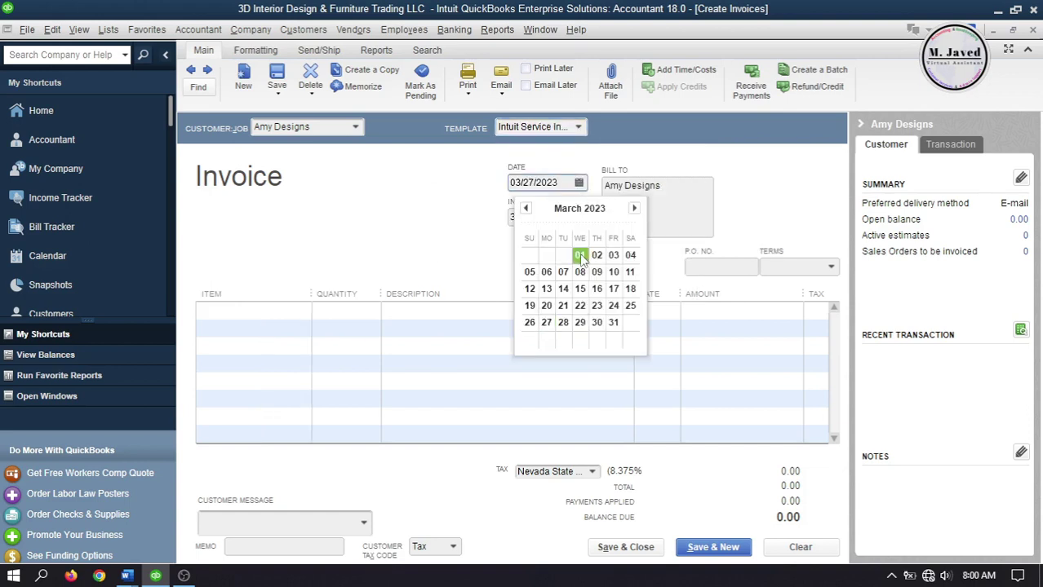
click(579, 255)
Add Bed Room, Full House and Home Office 3D design lines, each with quantity 1.
click(273, 305)
click(302, 310)
click(277, 404)
click(302, 371)
click(243, 454)
click(302, 346)
click(246, 489)
click(365, 310)
text(1)
key(Down)
text(1)
key(Down)
text(1)
click(417, 380)
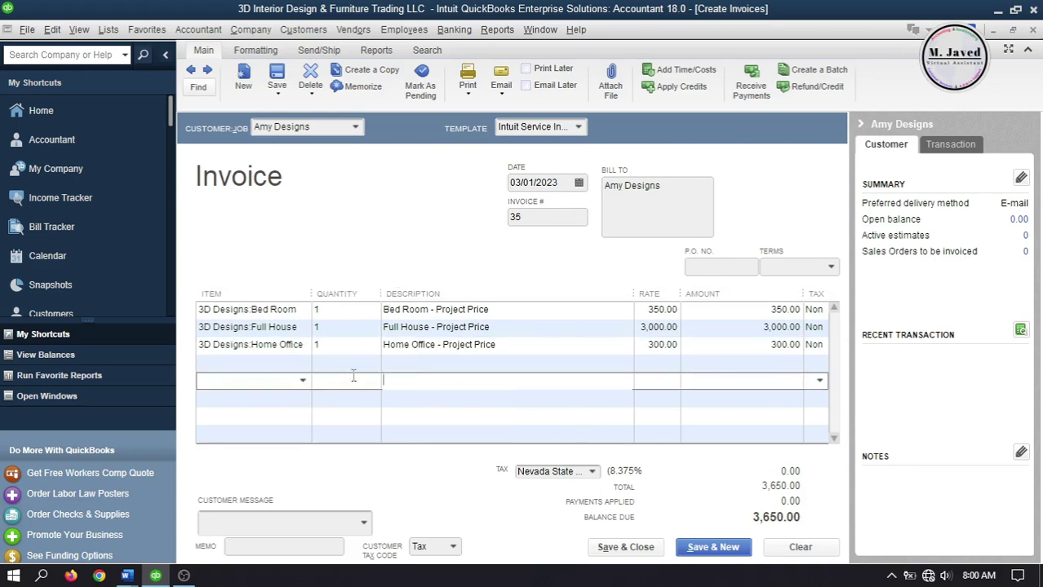
Add the Discount item as a fourth line at -5.0%, bringing the balance to 3,635.00.
click(295, 364)
text(Discount)
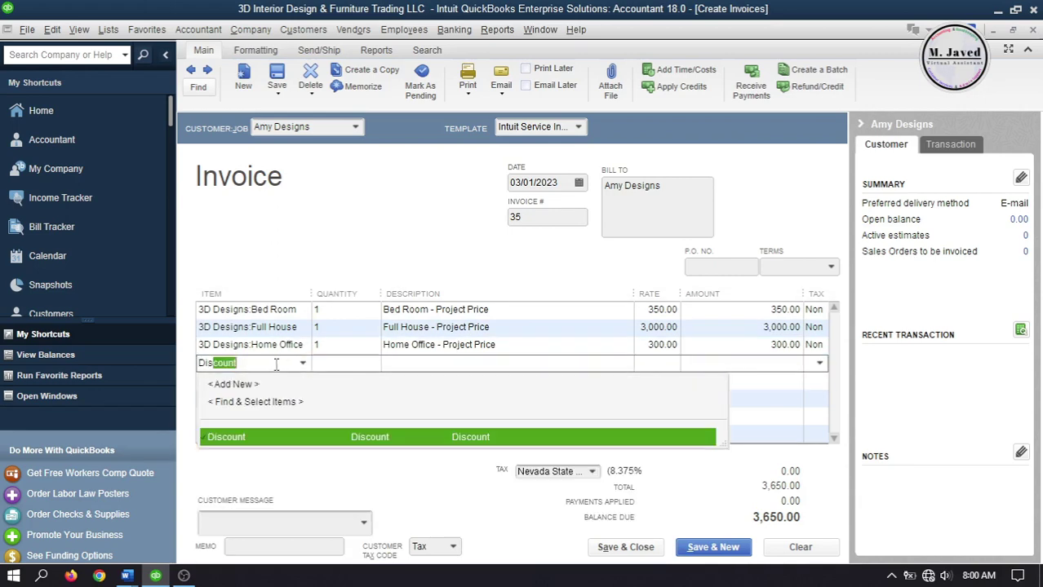
click(306, 436)
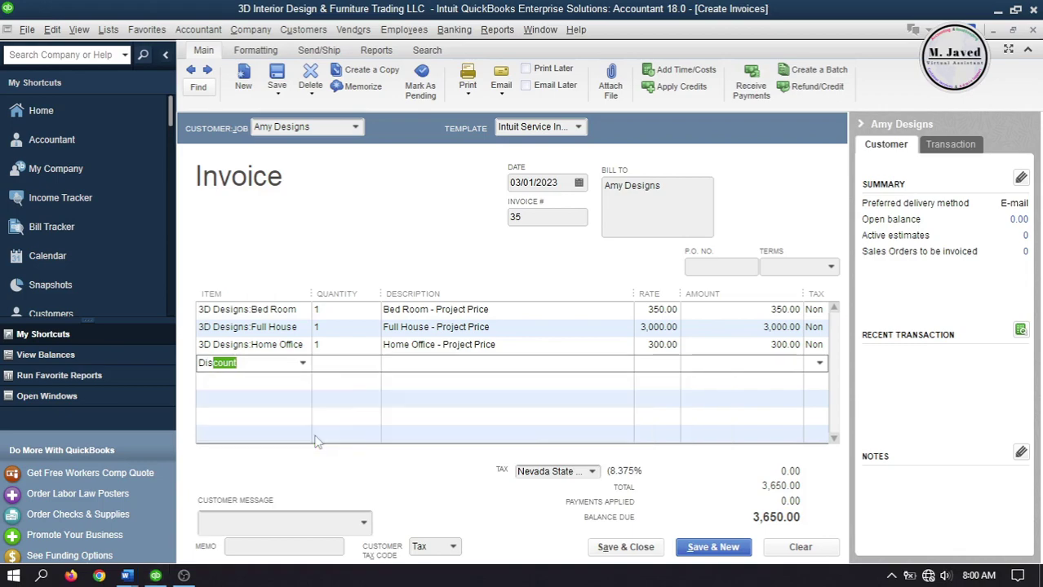
click(496, 369)
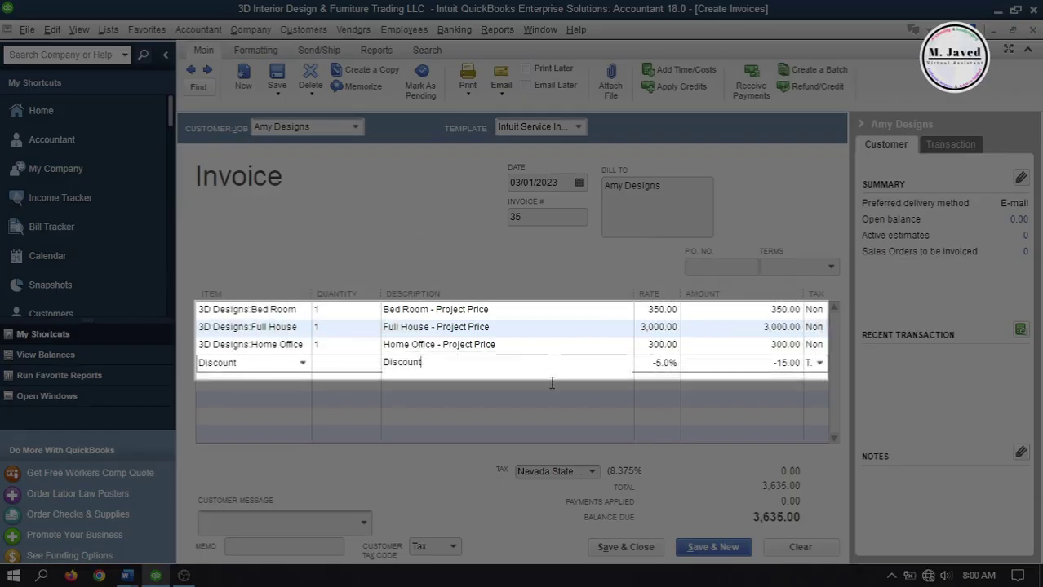
click(550, 399)
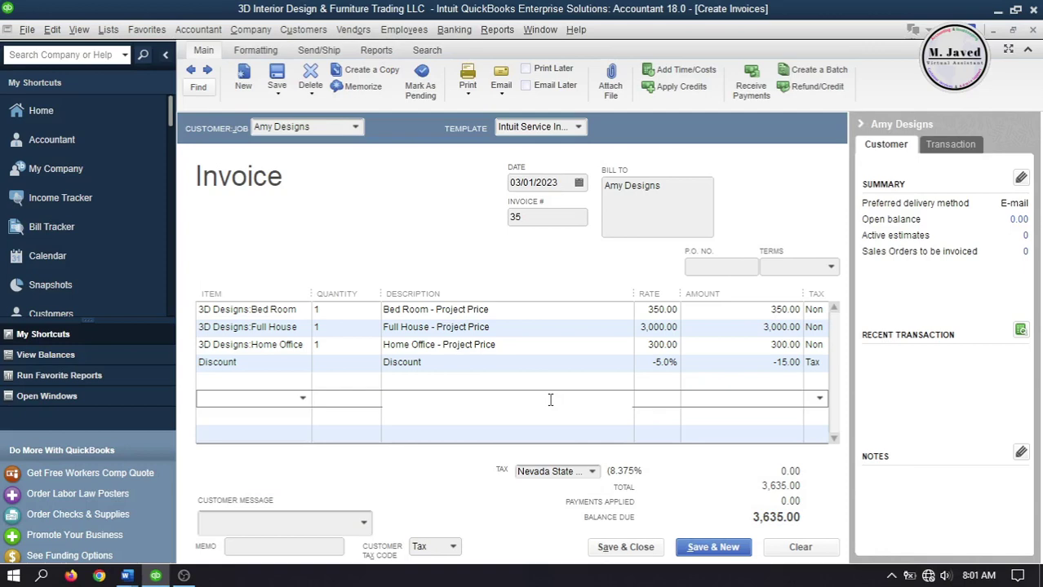
Delete the Discount line and insert a 3,650.00 SubTotal line below the three services.
right_click(434, 363)
click(456, 511)
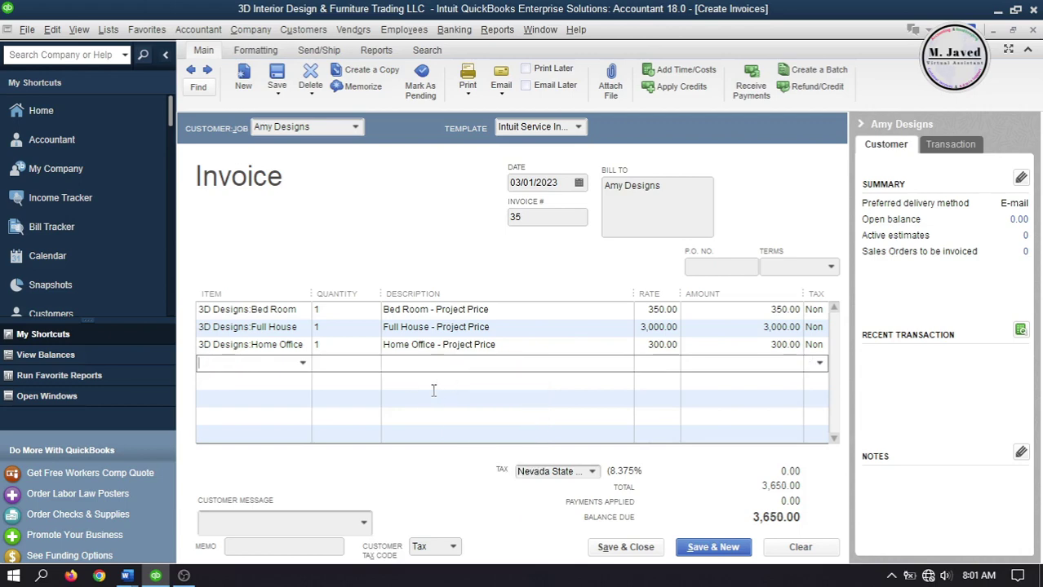
click(300, 381)
click(302, 382)
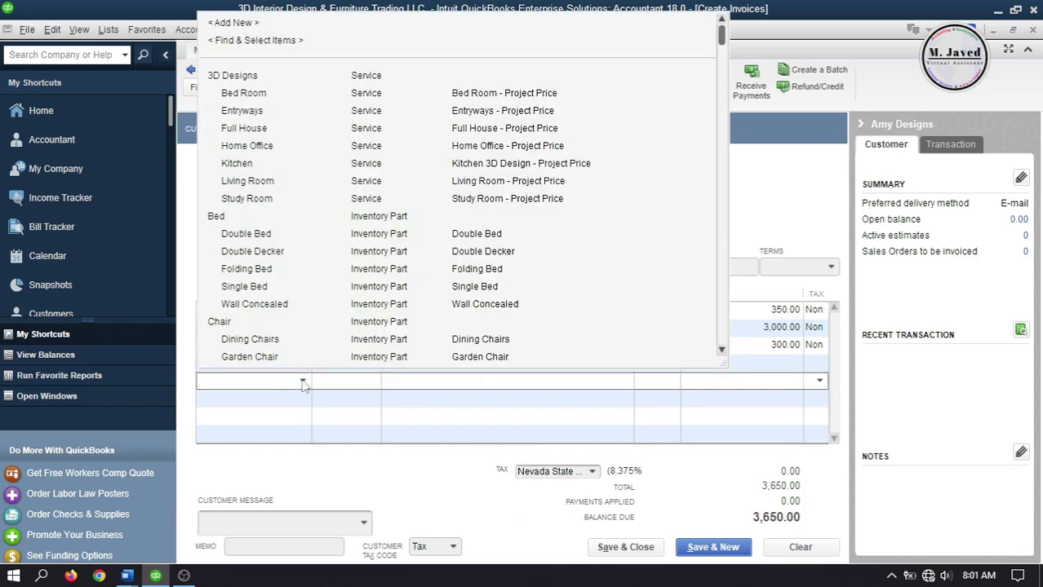
text(SubTotal)
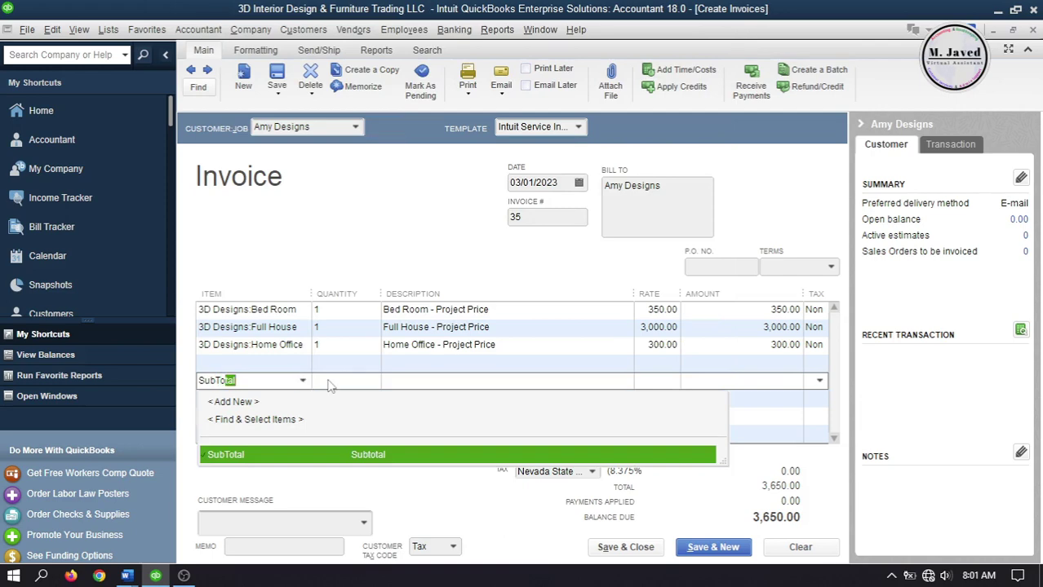
key(Return)
click(423, 379)
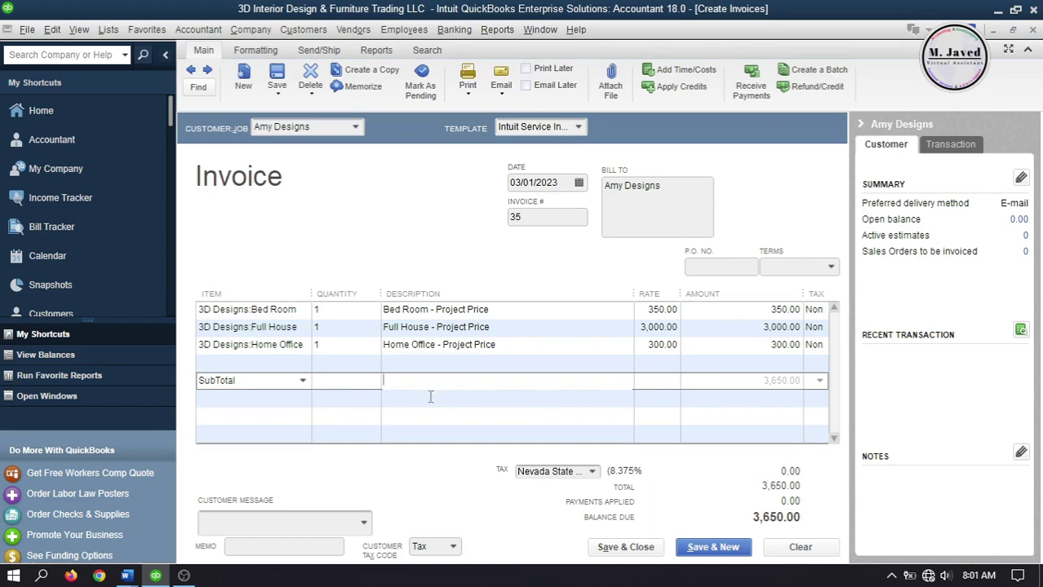
click(300, 410)
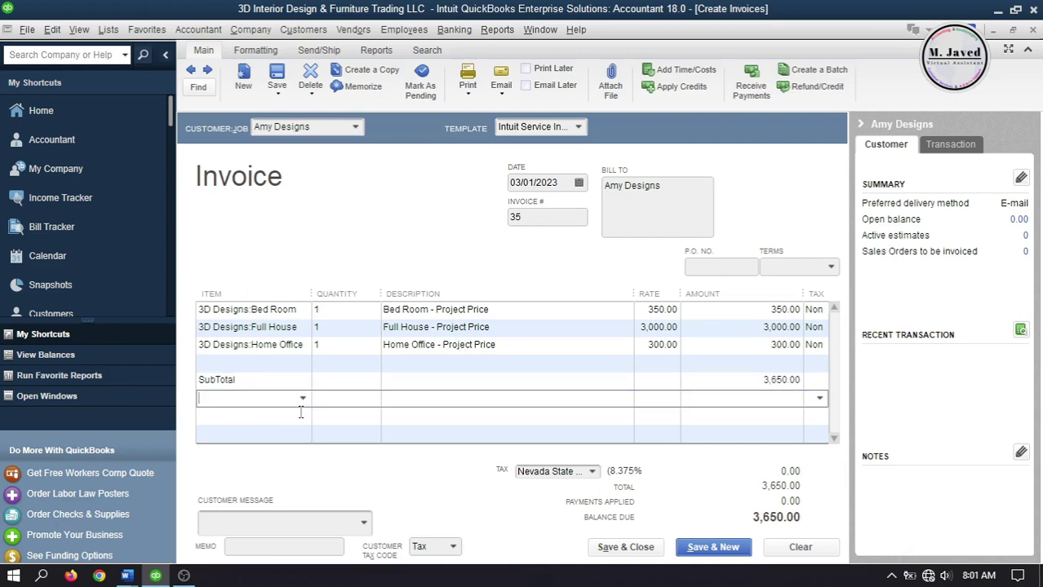
Add a Discount line below the subtotal at a 5% rate, deducting 182.50.
click(302, 417)
text(Discount)
click(276, 490)
click(511, 418)
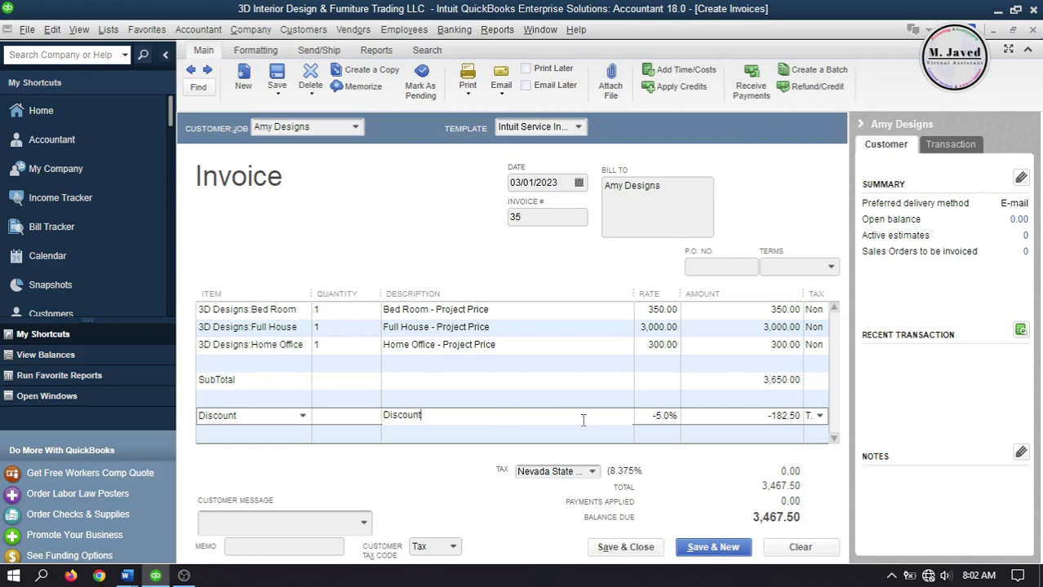
click(646, 416)
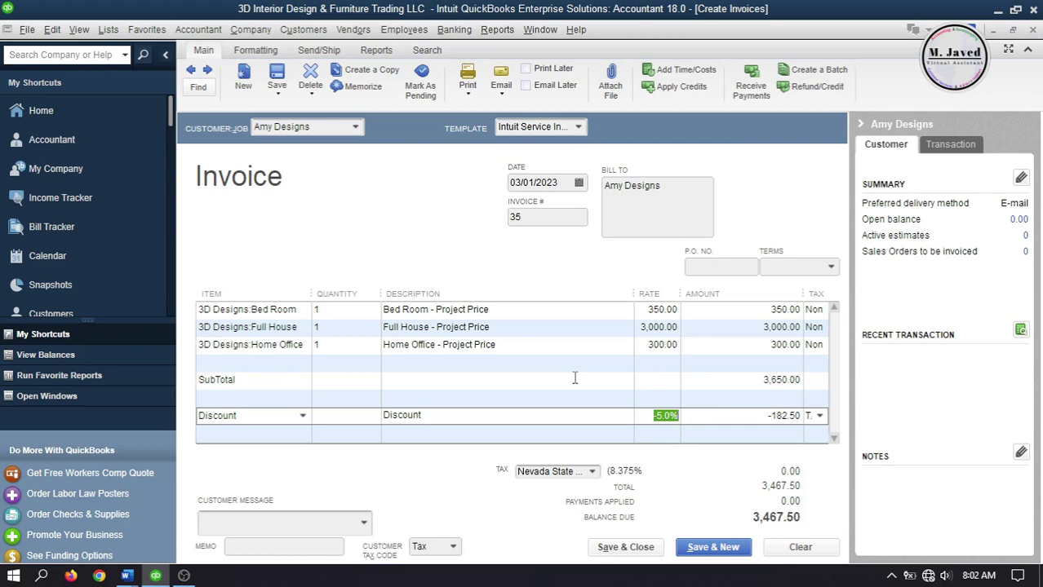
text(50)
click(534, 398)
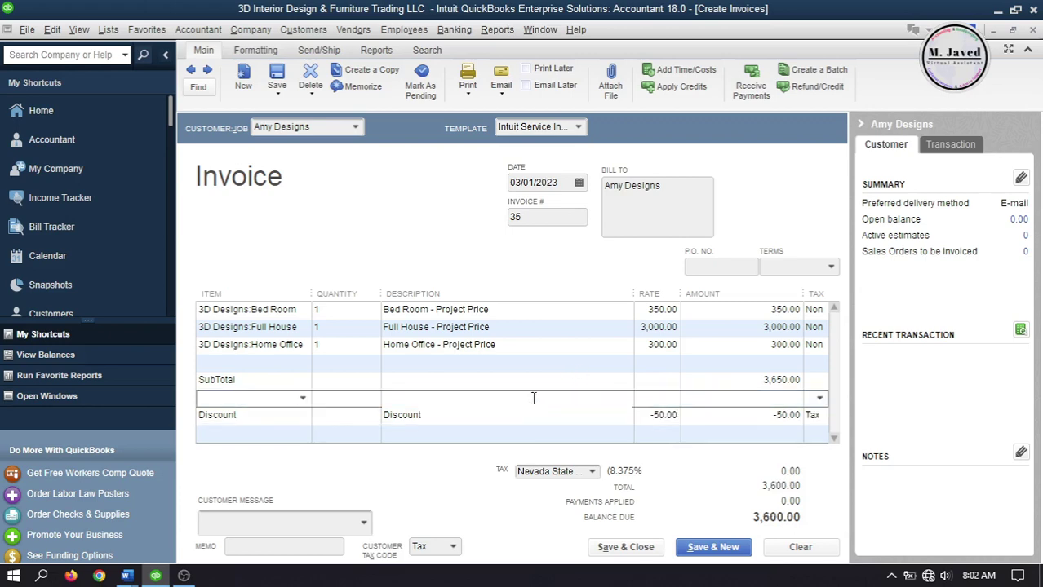
click(503, 416)
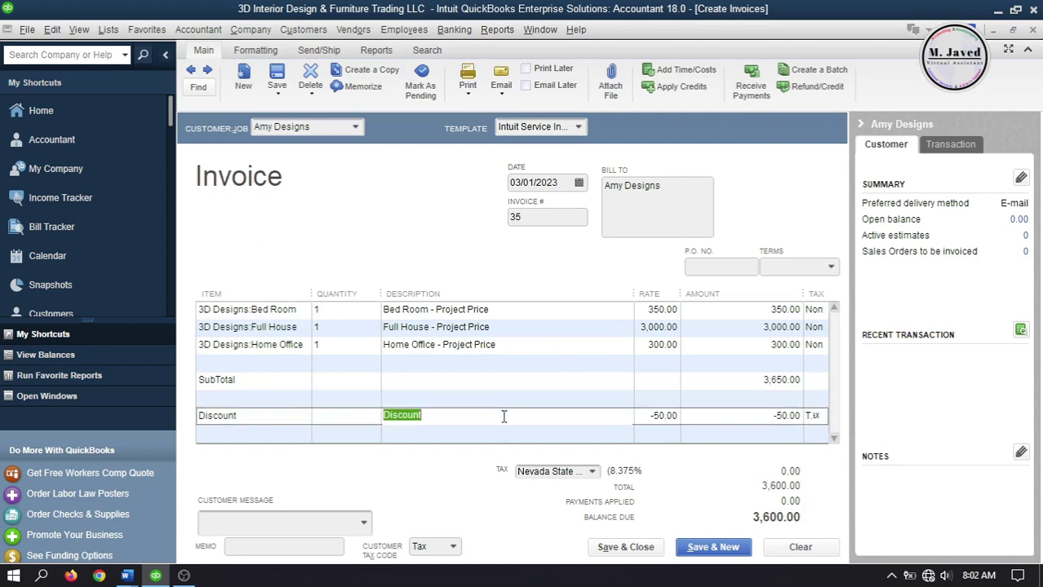
click(502, 416)
click(668, 416)
text(5%)
click(578, 397)
Change the discount description to 'Discount Given' and save the 3,467.50 invoice.
click(573, 421)
click(556, 421)
text(Given)
click(527, 435)
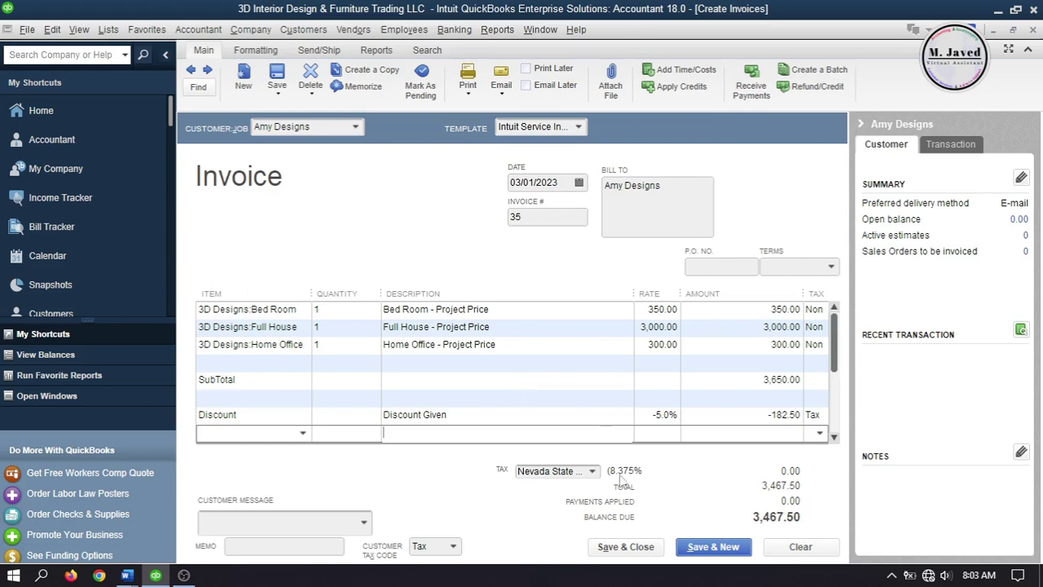
click(634, 547)
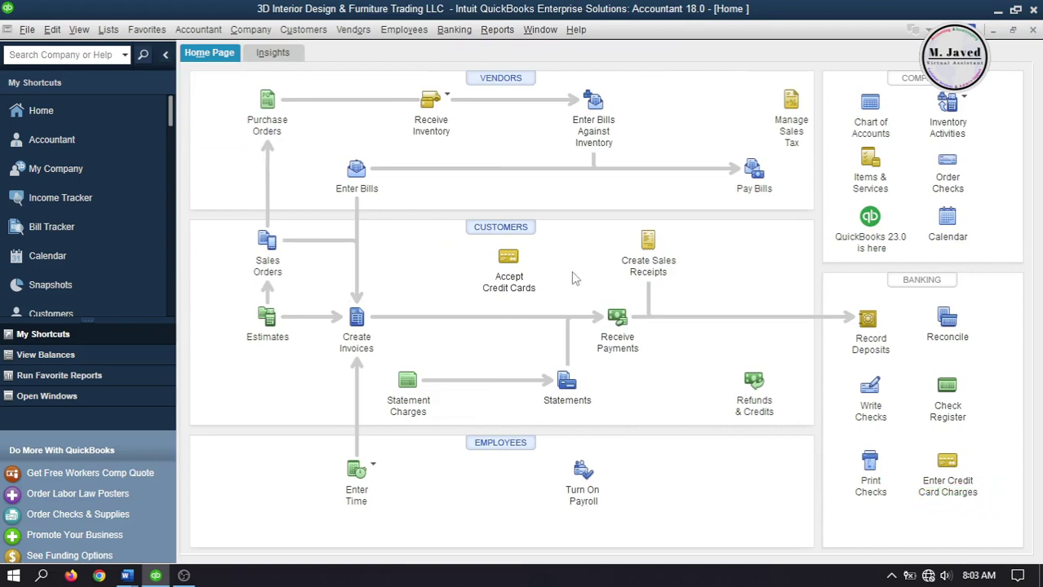
Receive Amy Designs' 3,467.50 check #234 in full against invoice 35 and save it.
click(616, 317)
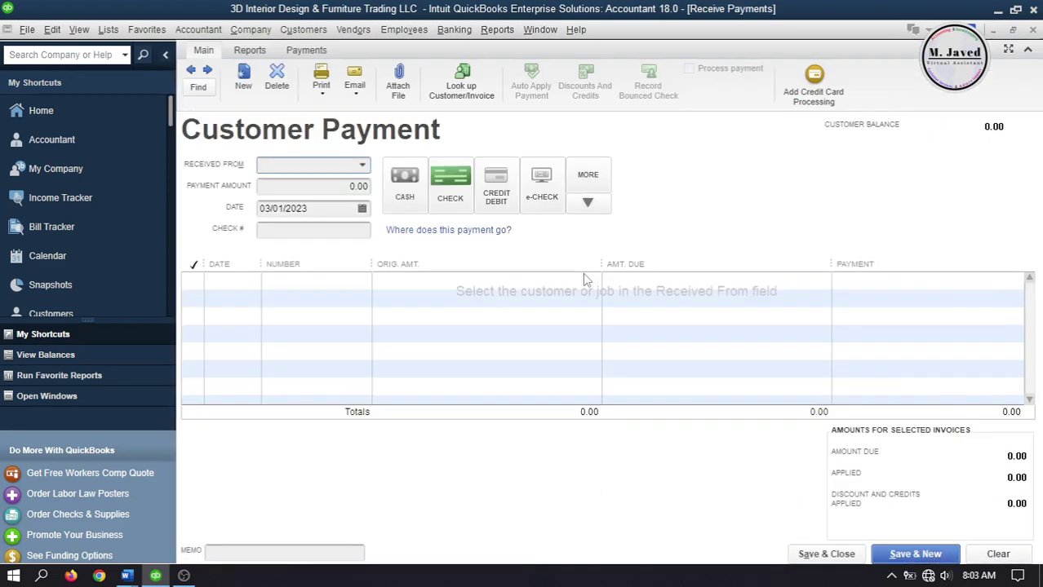
click(364, 165)
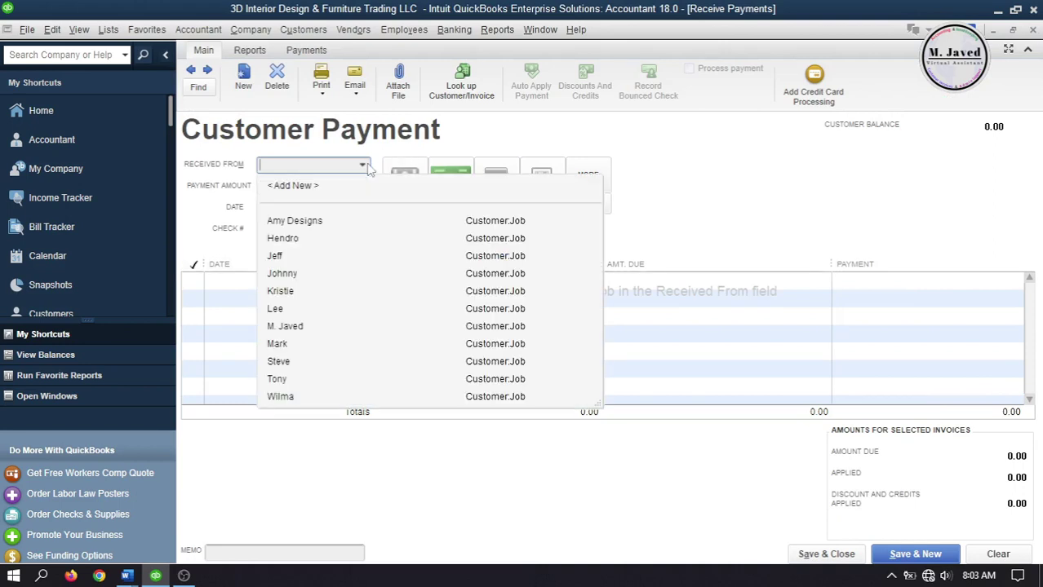
click(303, 222)
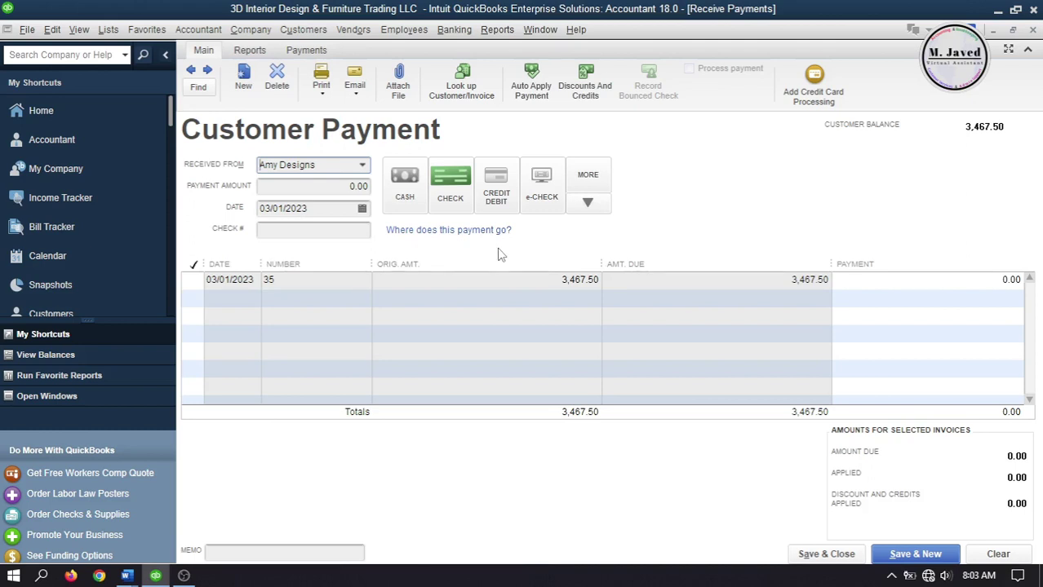
click(193, 281)
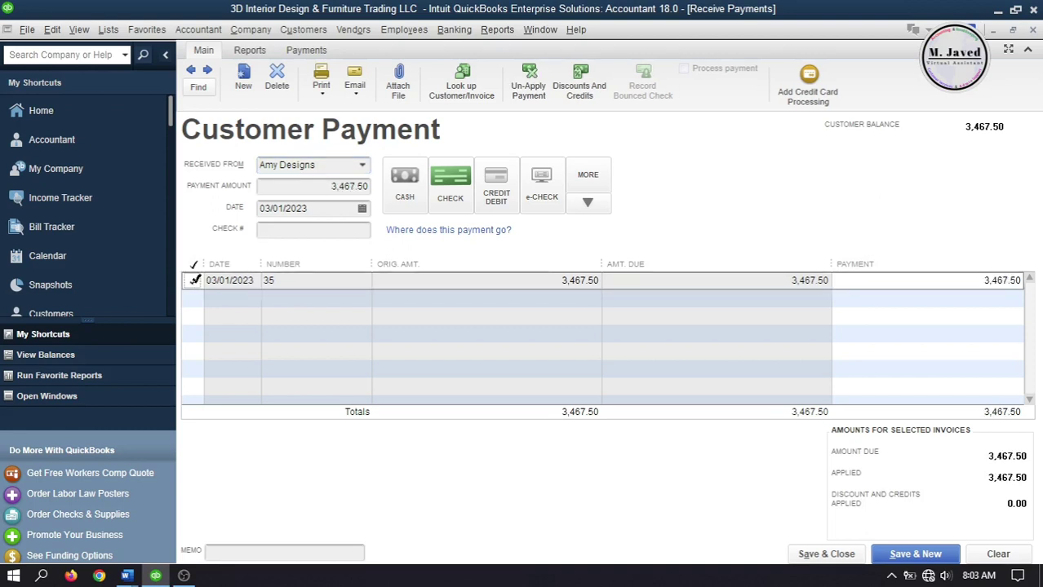
click(333, 233)
text(234)
key(Tab)
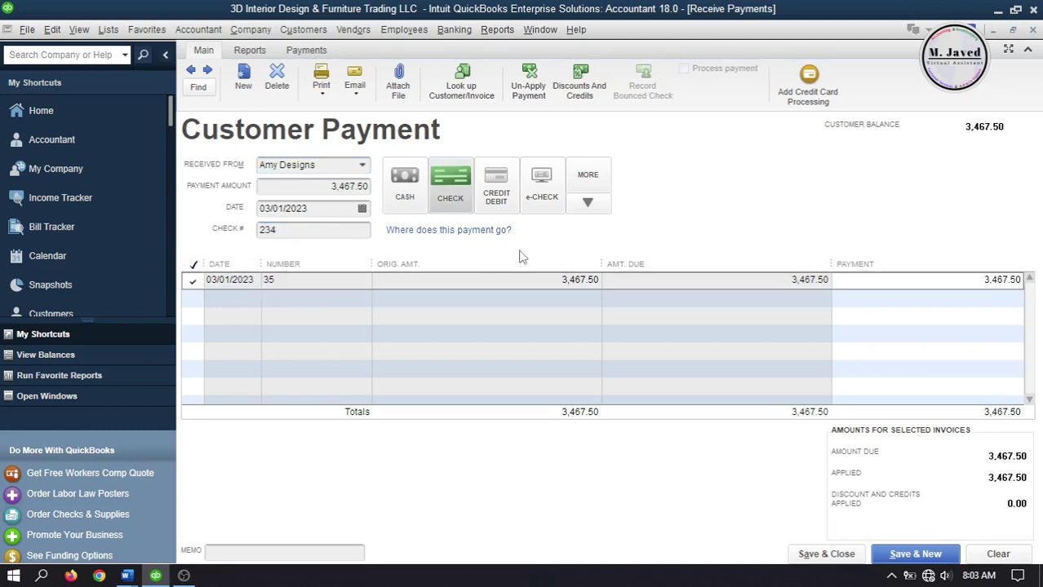
click(820, 554)
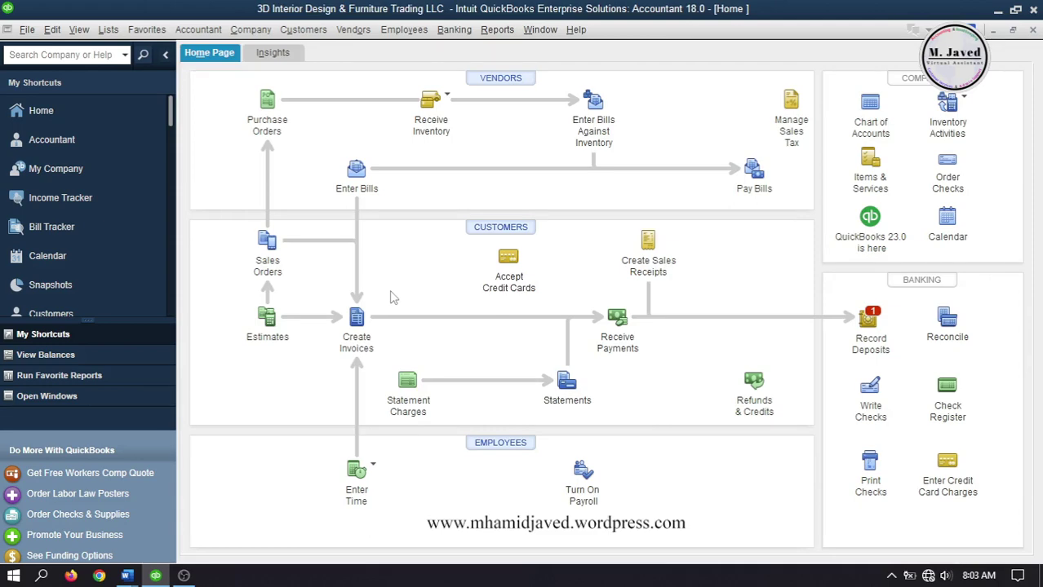
click(356, 320)
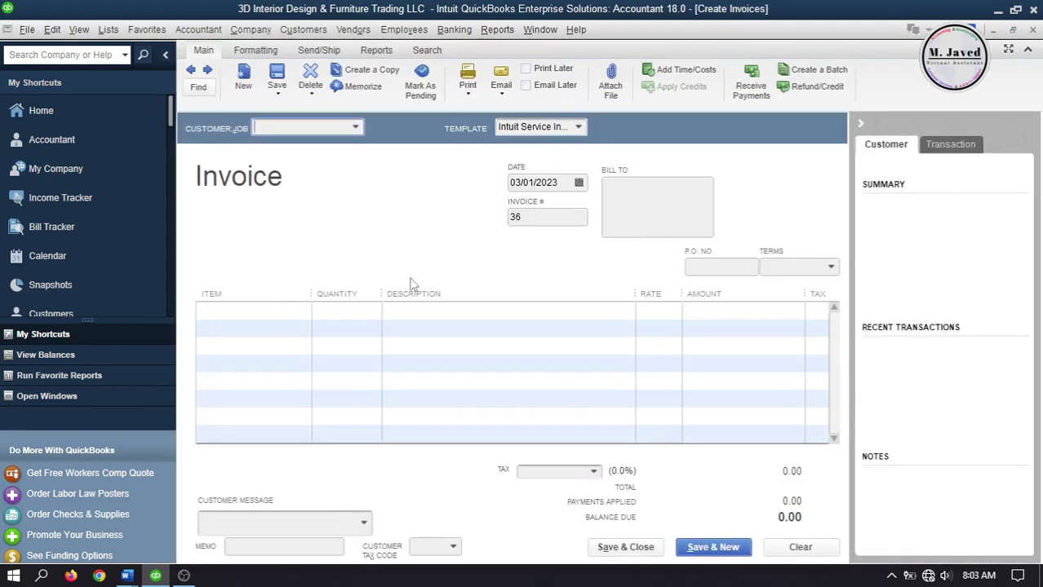
Start an invoice for Amy Designs with Bed Room and Entryways item lines.
click(355, 127)
click(309, 182)
click(297, 312)
click(302, 316)
click(269, 401)
click(303, 328)
click(282, 435)
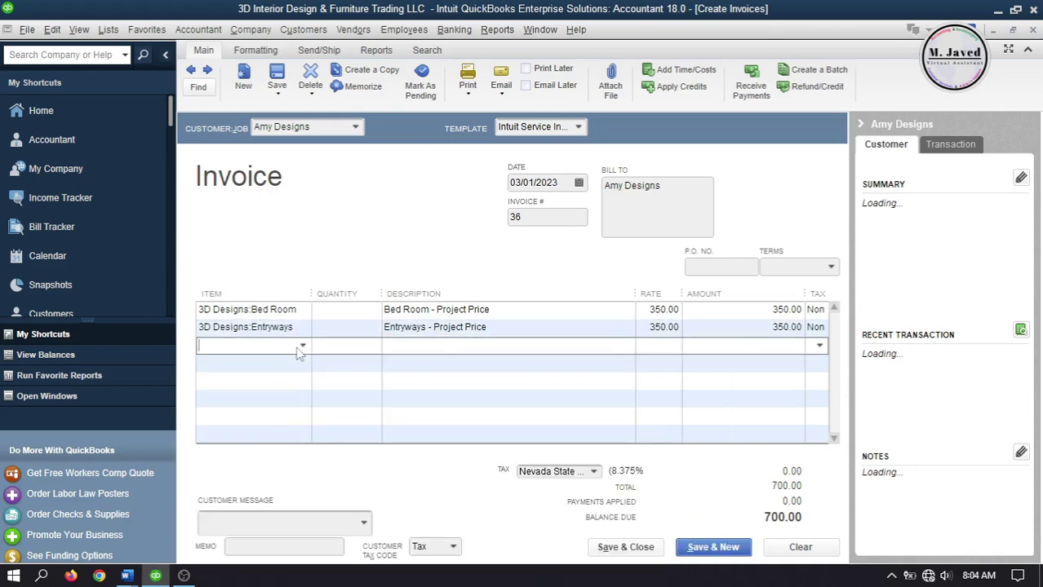
click(298, 347)
click(295, 364)
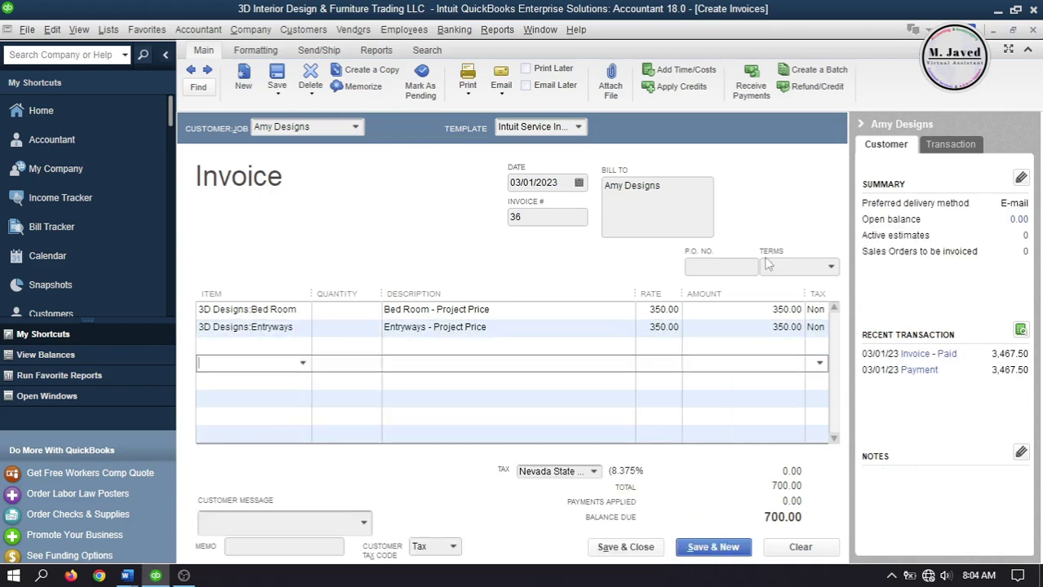
Set the invoice terms to 4% 12 Net 30 and the date to 03/02/2023.
click(801, 263)
click(825, 268)
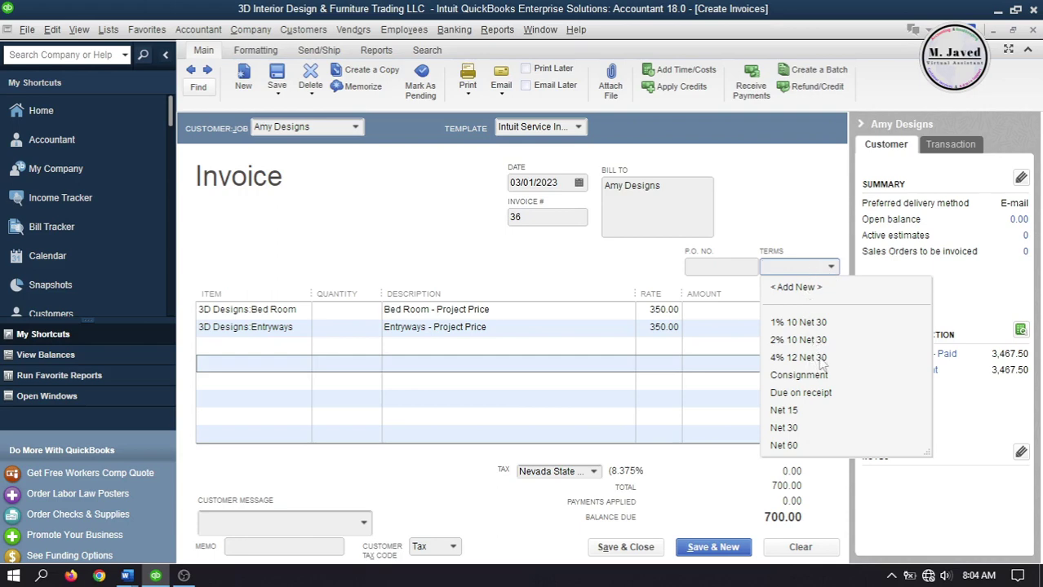
click(789, 359)
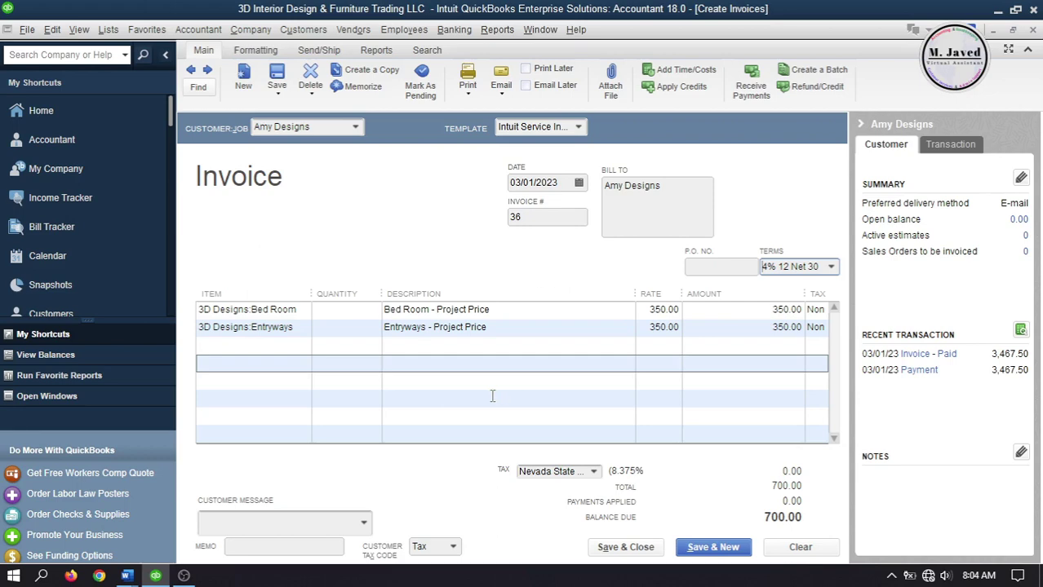
click(578, 183)
click(597, 257)
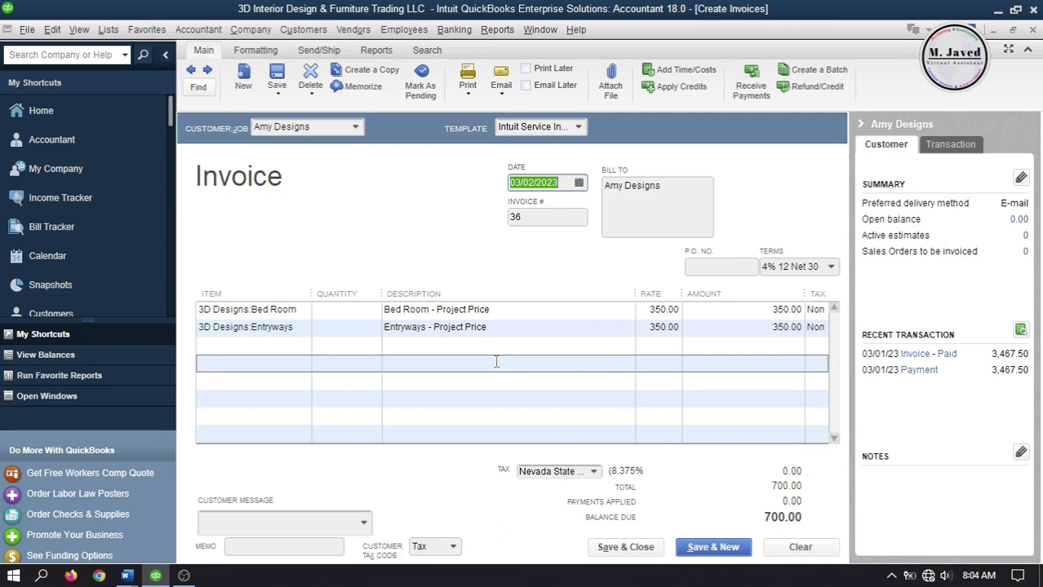
Enter quantity 1 on both lines, save the invoice, and keep the new terms for Amy Designs.
click(367, 315)
text(1)
key(Down)
text(1)
click(542, 363)
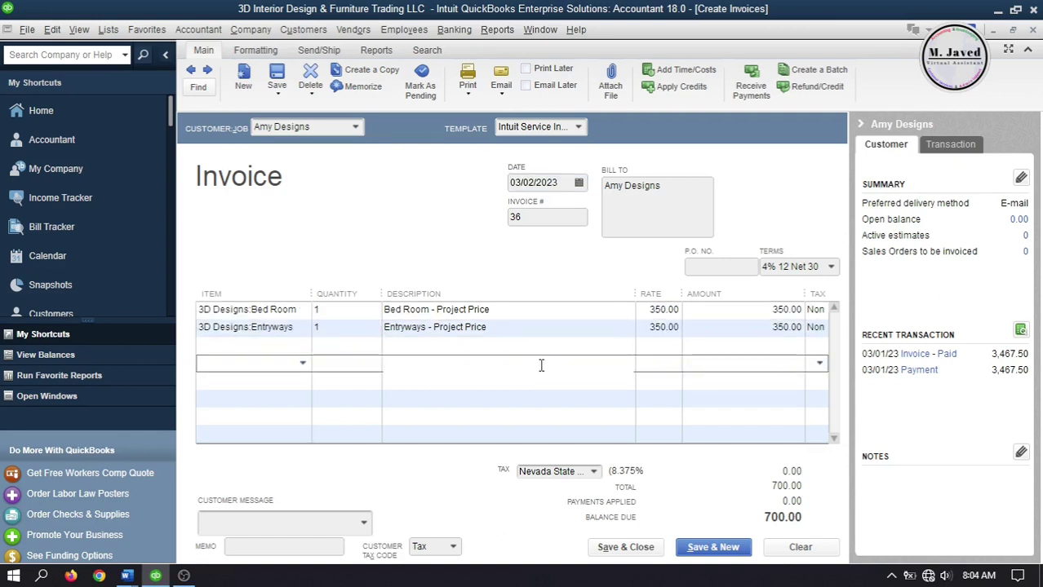
click(625, 548)
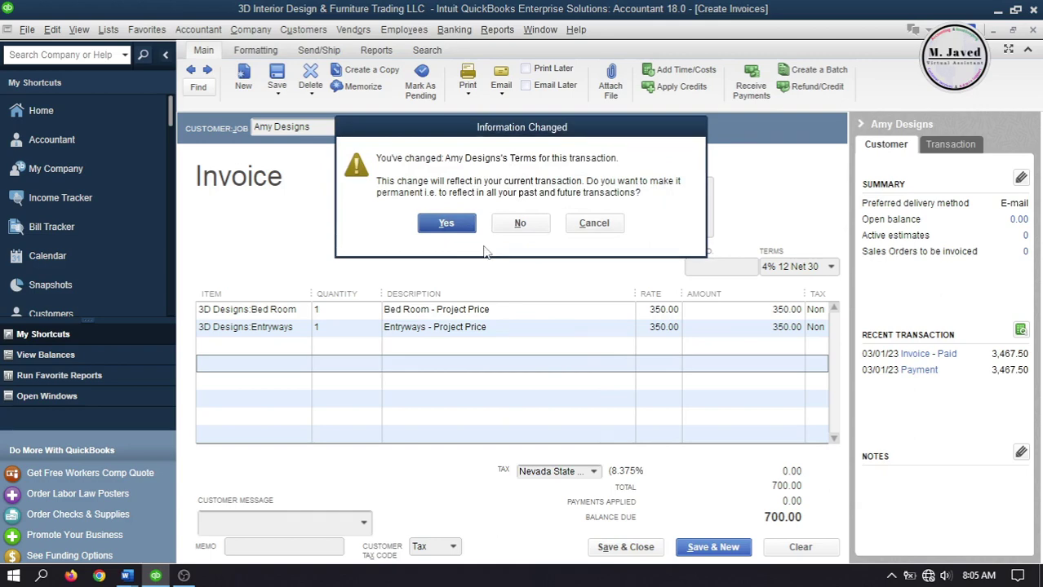
click(465, 226)
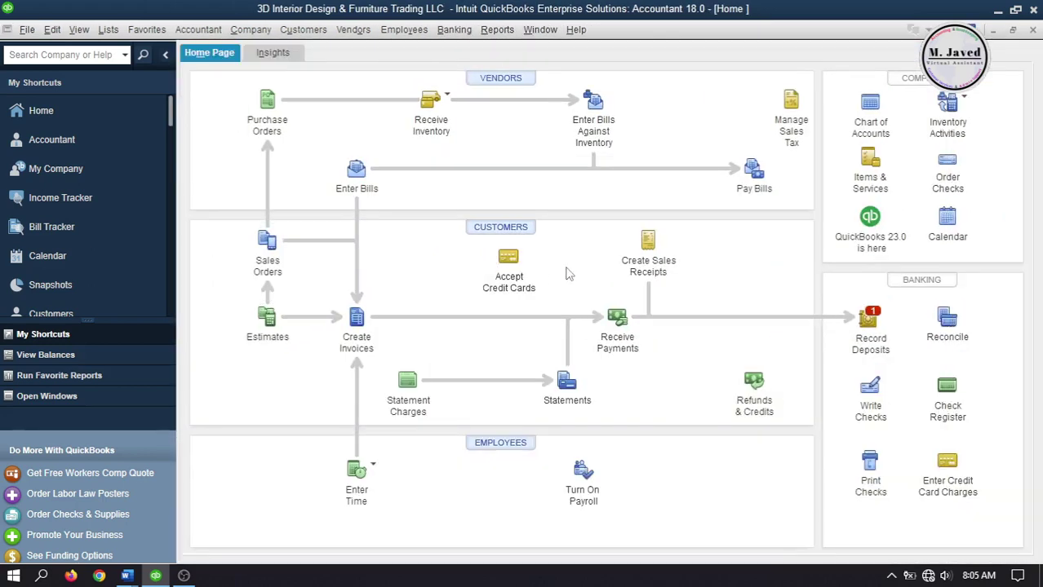
Start Amy Designs' payment on invoice 36 and close its 28.00 discount window unapplied.
click(615, 320)
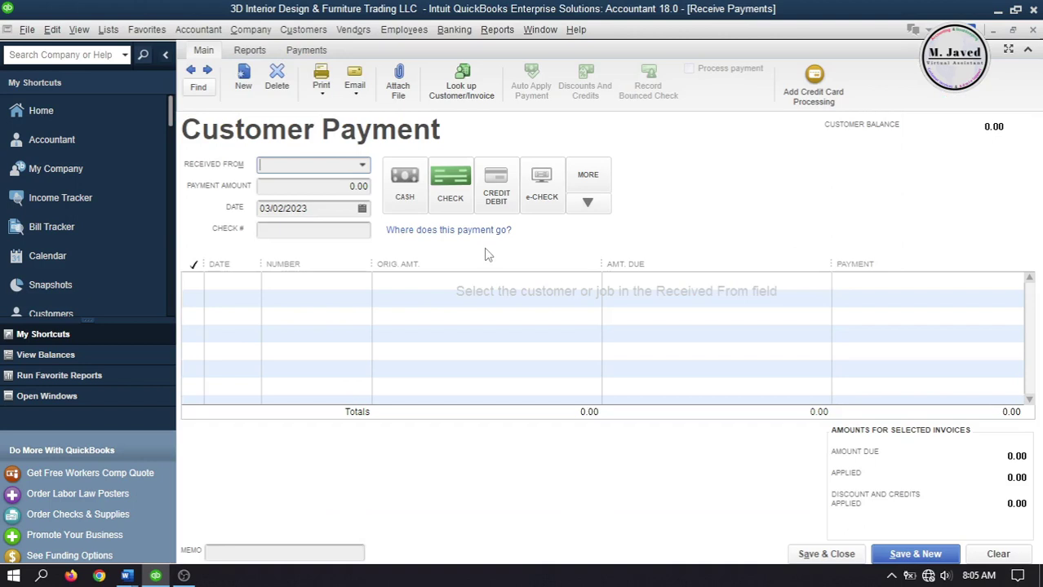
click(362, 166)
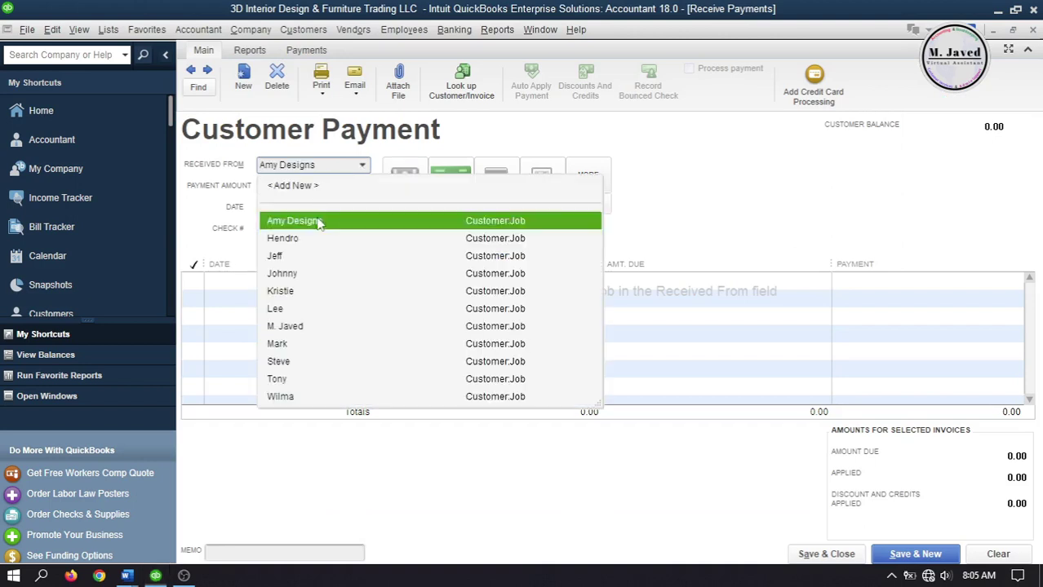
click(319, 220)
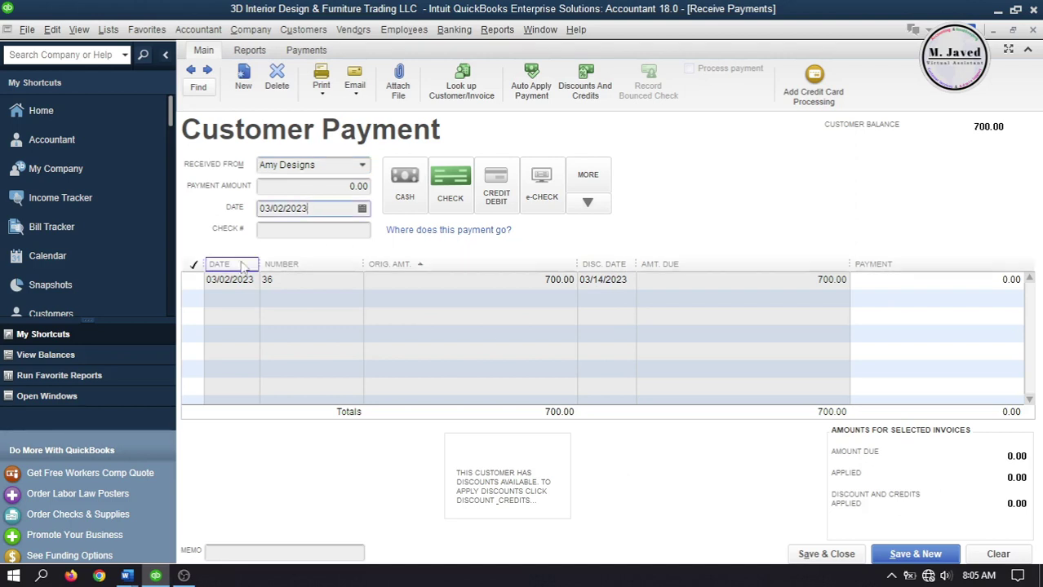
click(192, 280)
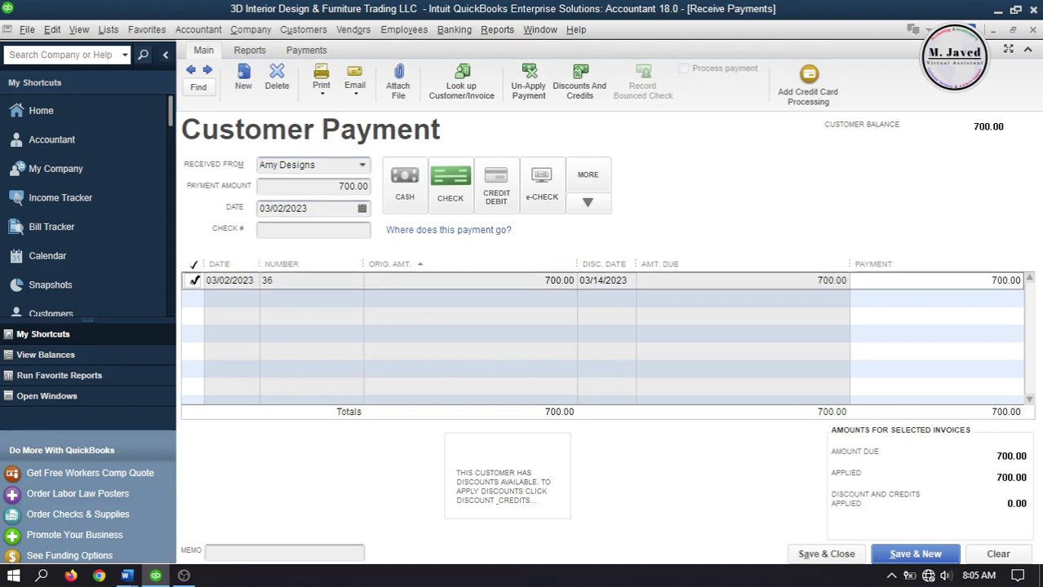
click(582, 95)
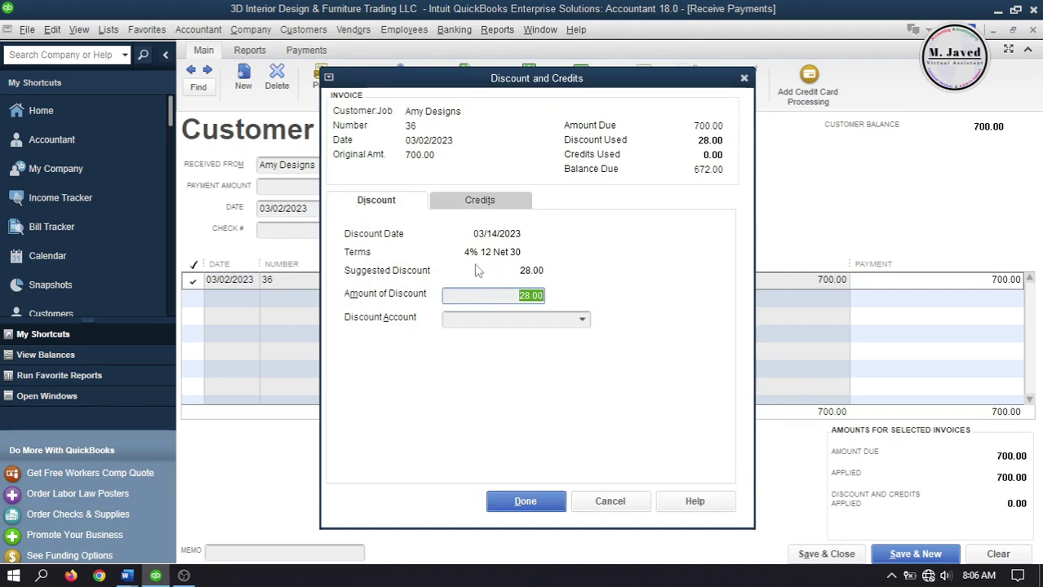
click(743, 79)
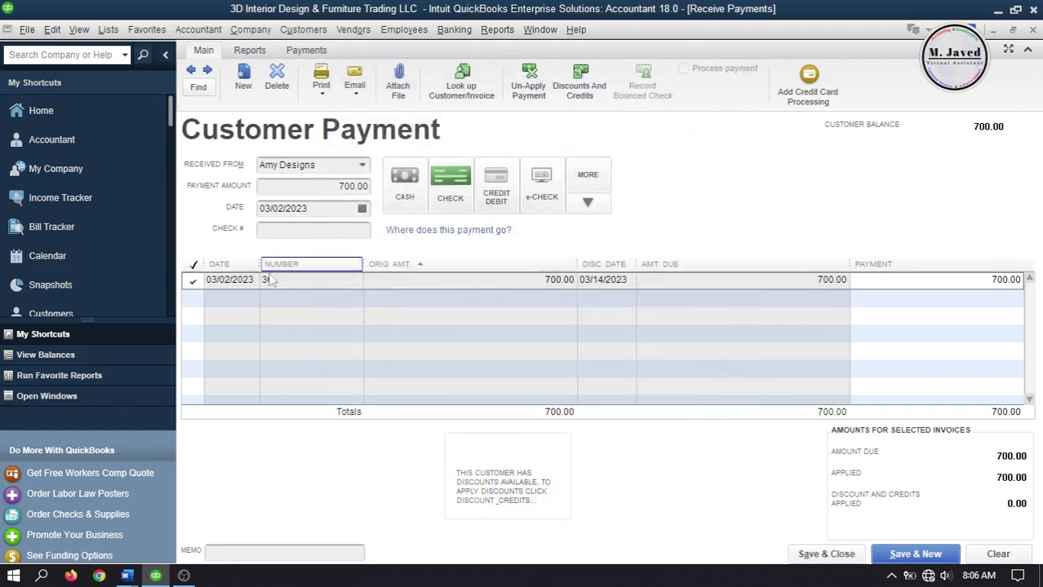
click(194, 280)
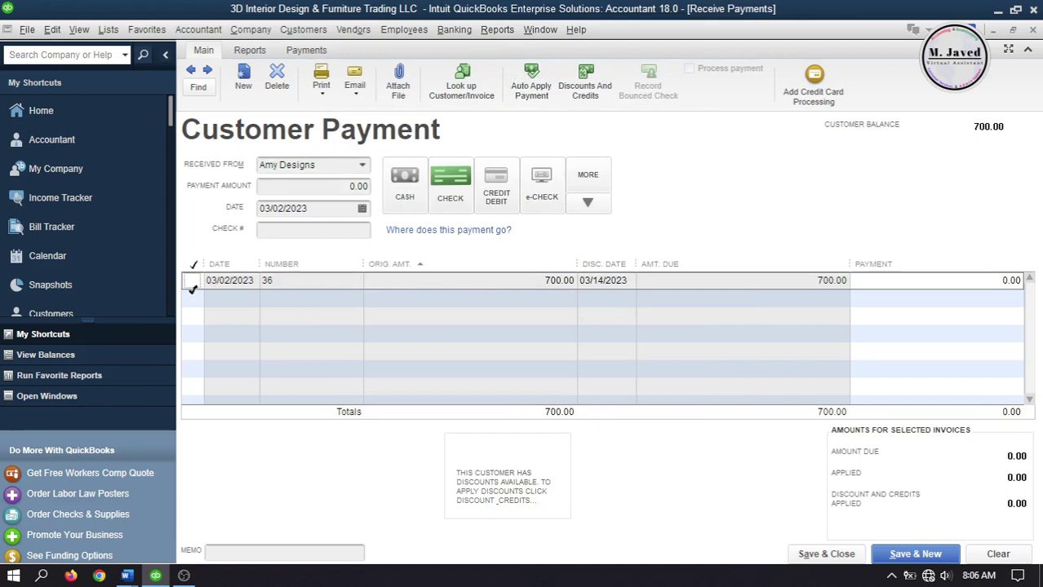
click(193, 281)
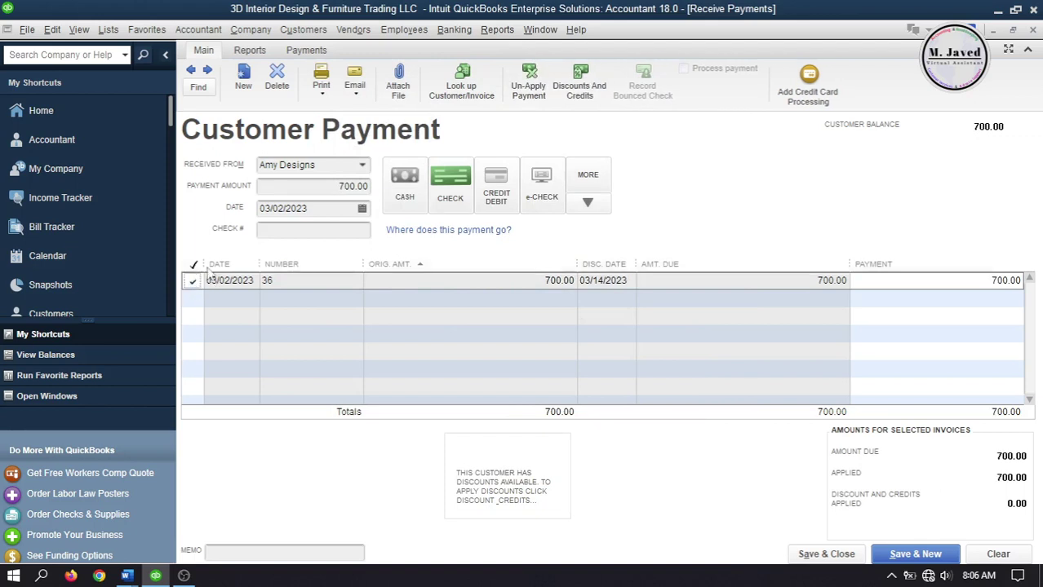
click(361, 209)
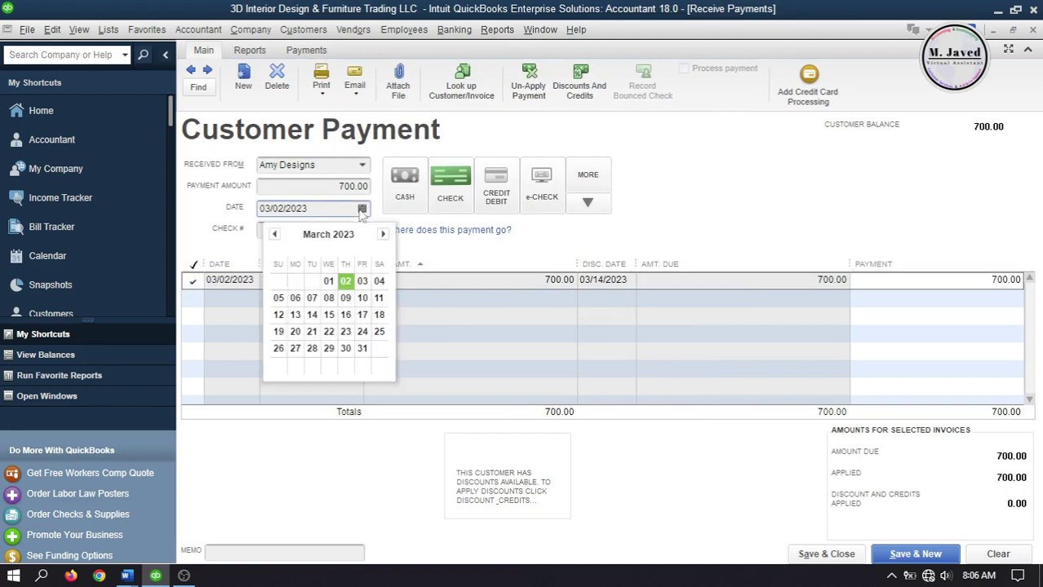
click(345, 332)
click(360, 231)
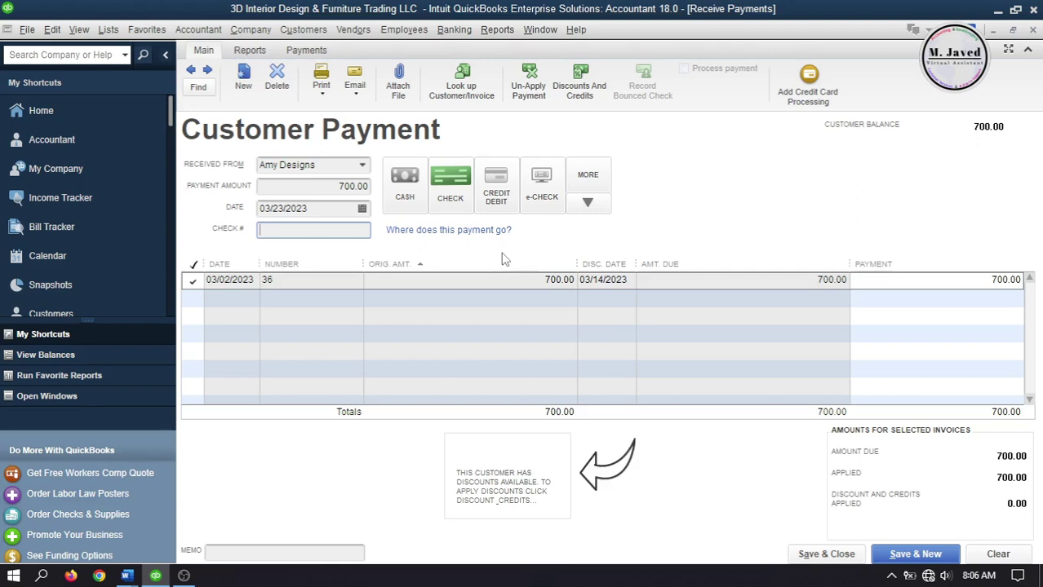
click(193, 281)
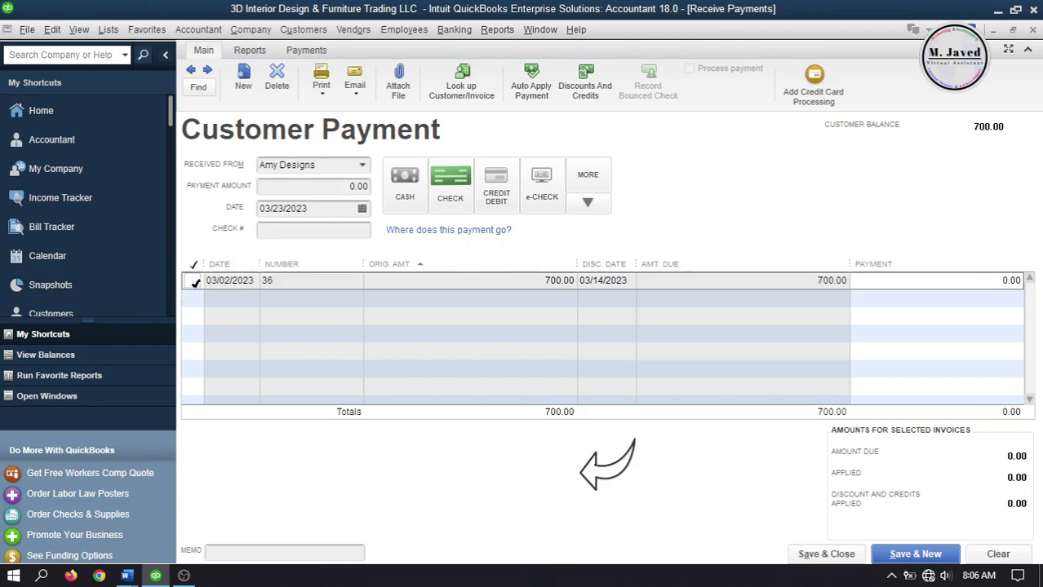
click(194, 282)
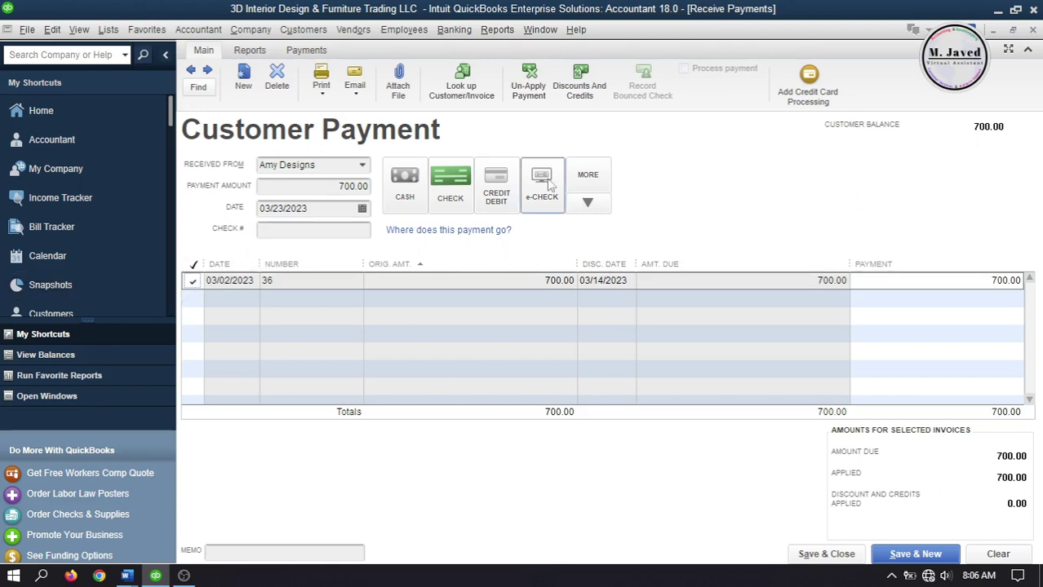
click(581, 91)
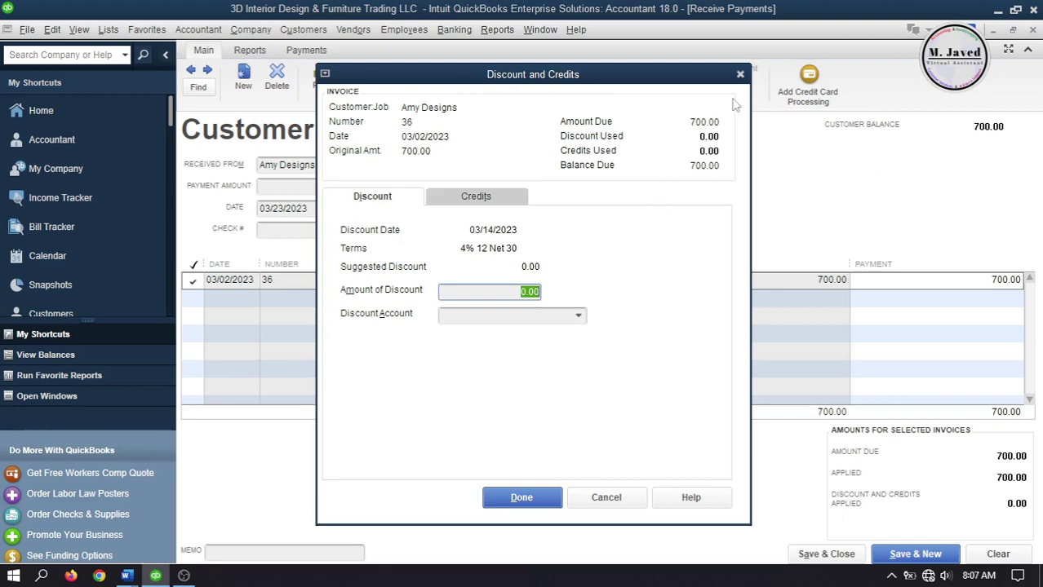
click(740, 74)
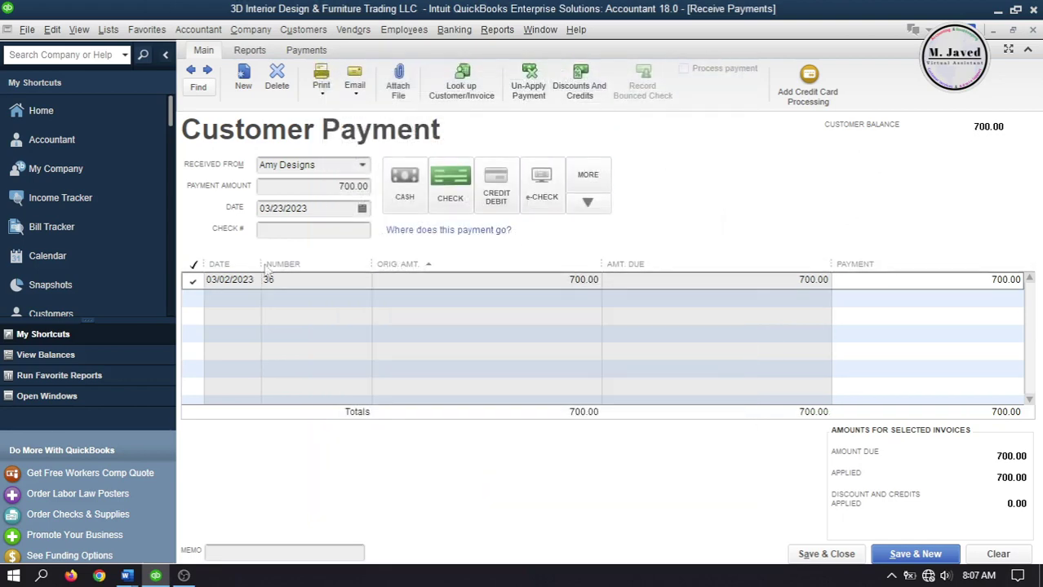
click(362, 208)
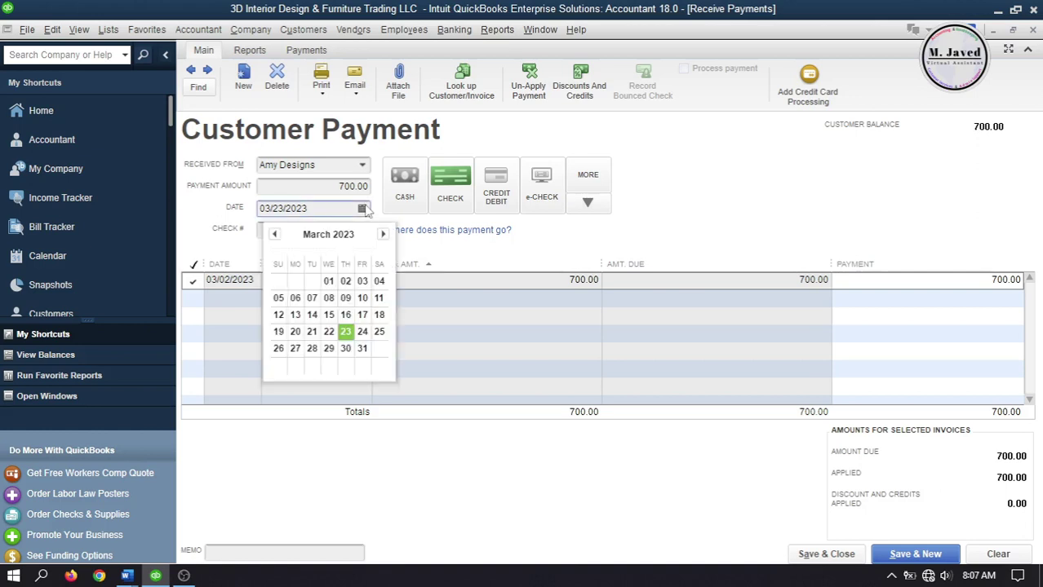
click(352, 281)
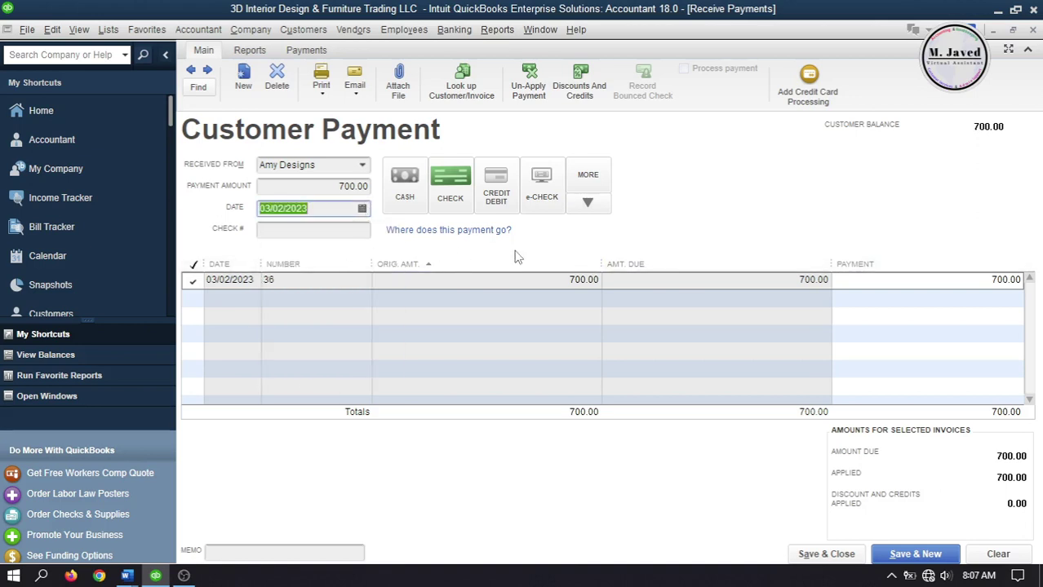
Reapply the payment to invoice 36 and replace its 28.00 discount with 20.00.
click(192, 280)
click(193, 280)
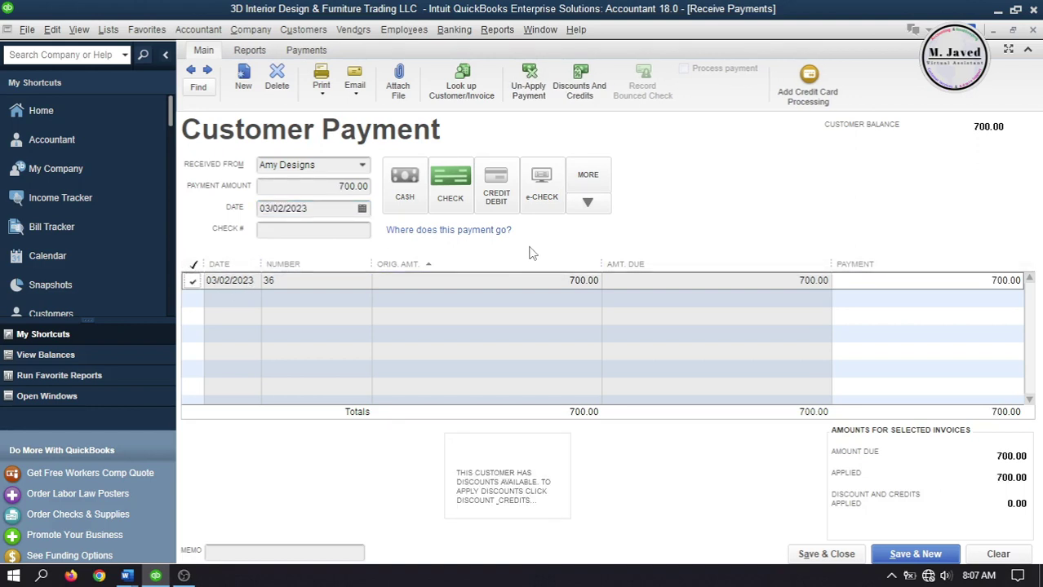
click(579, 86)
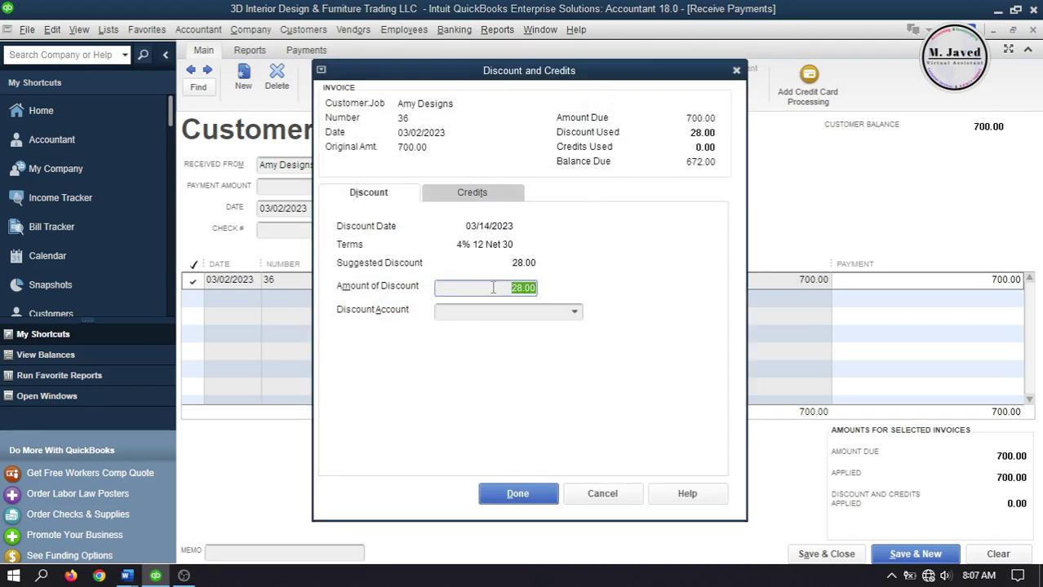
click(535, 288)
drag(476, 290, 623, 289)
text(20)
key(Tab)
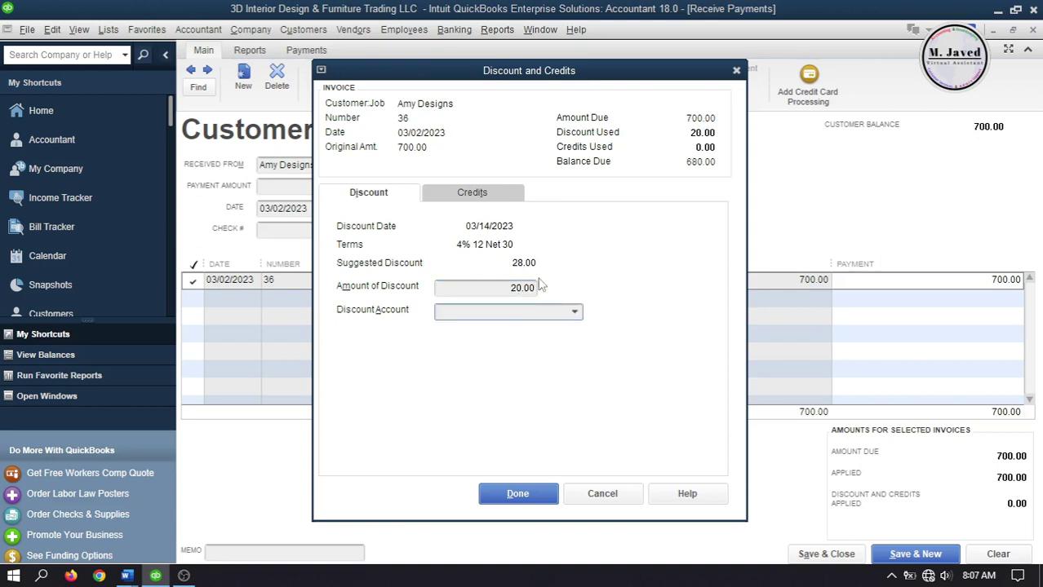
Change the discount to 30.00, post it to the Discounts account, and apply it.
key(shift+Tab)
text(30)
key(Tab)
key(shift+Tab)
text(2)
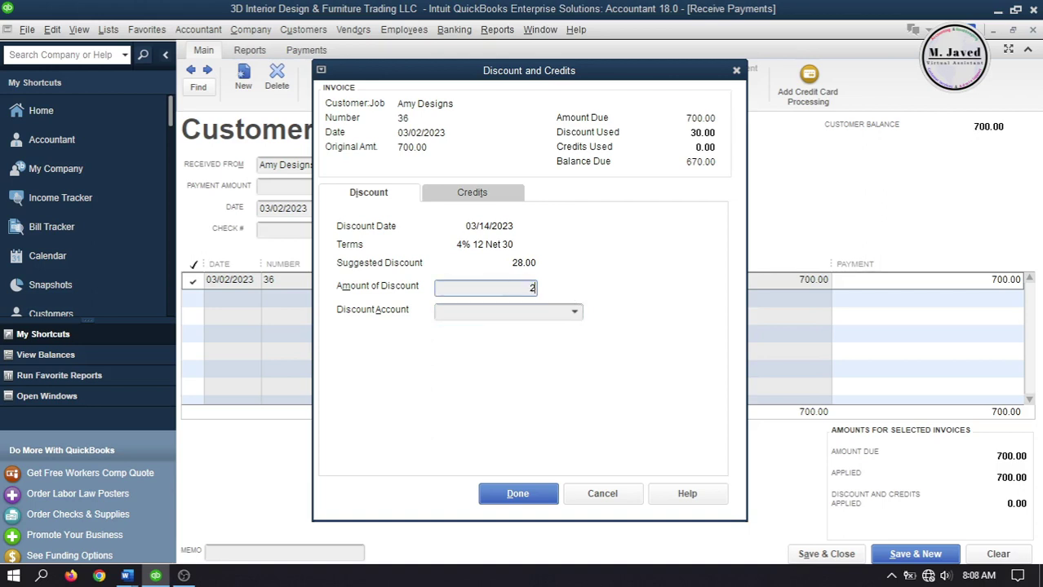
key(BackSpace)
click(574, 312)
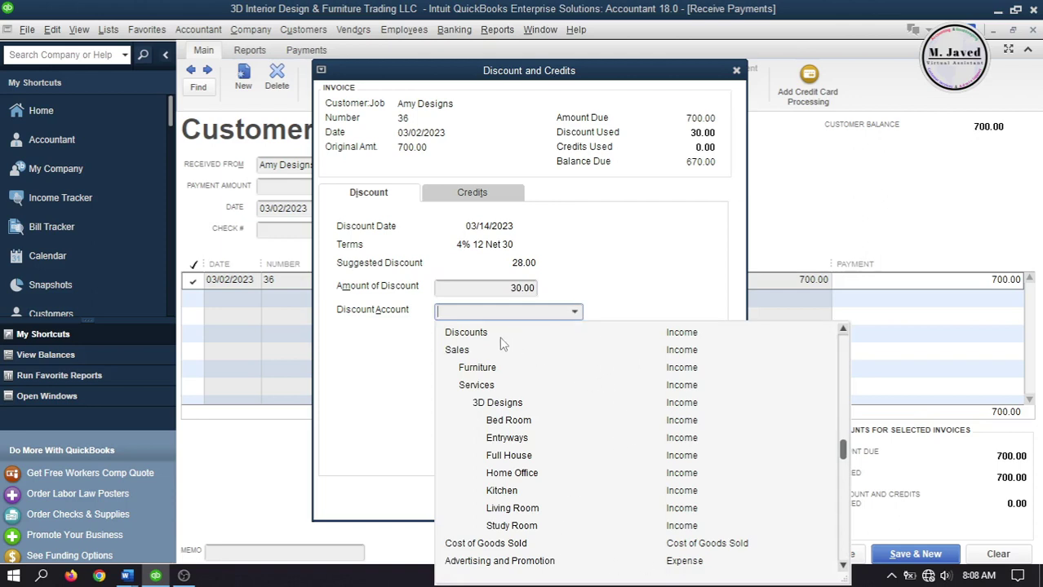
click(535, 336)
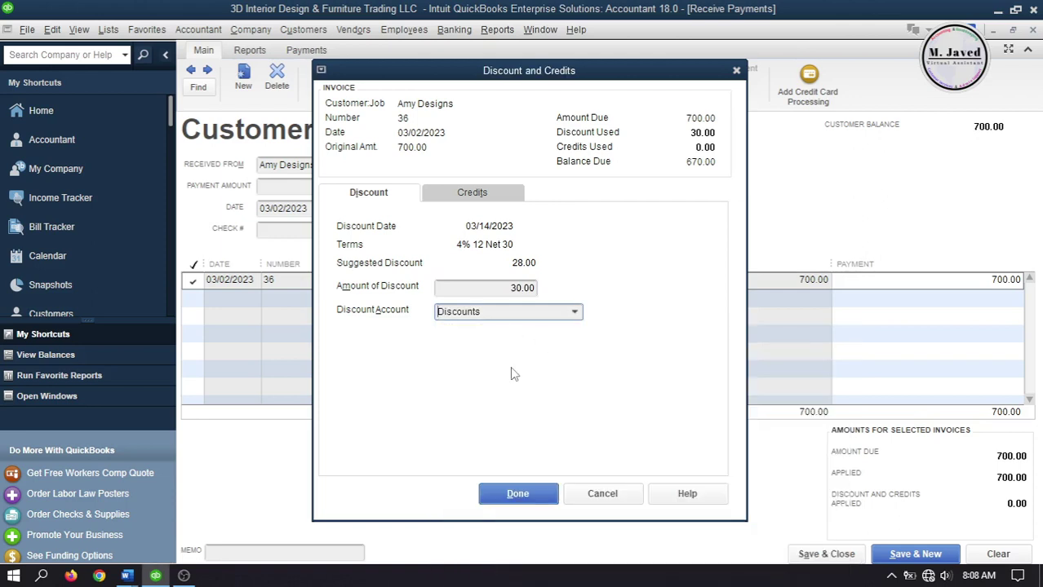
click(523, 491)
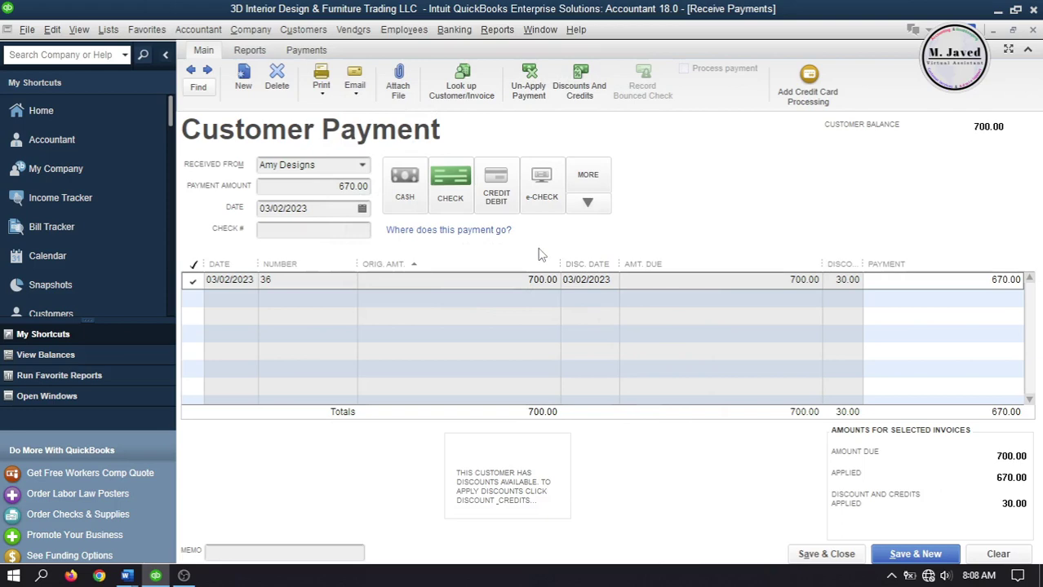
Change invoice 36's discount to 28.00, reapply the 672.00 payment, and save it.
click(579, 84)
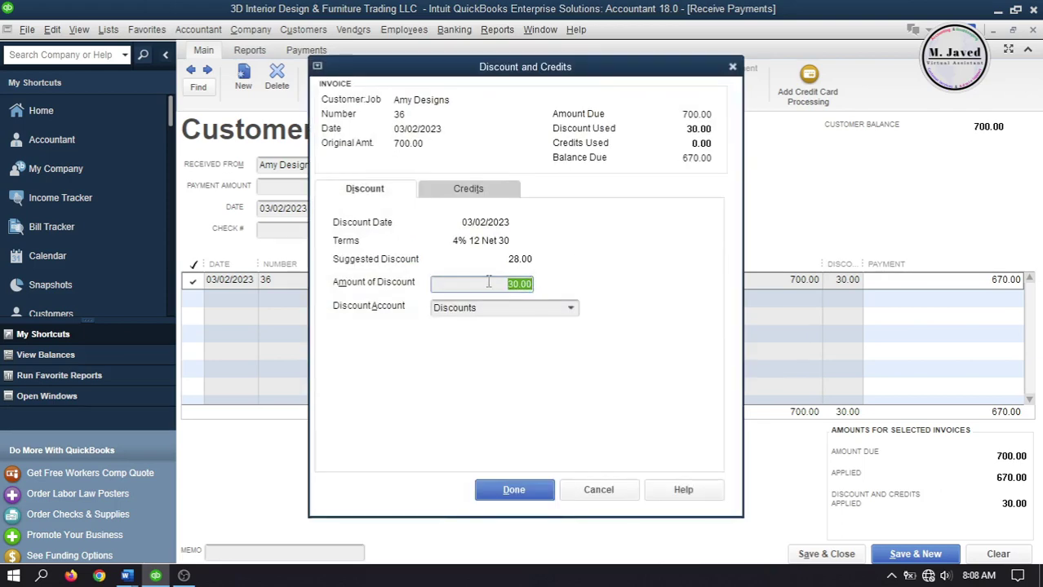
text(2)
click(531, 396)
click(508, 492)
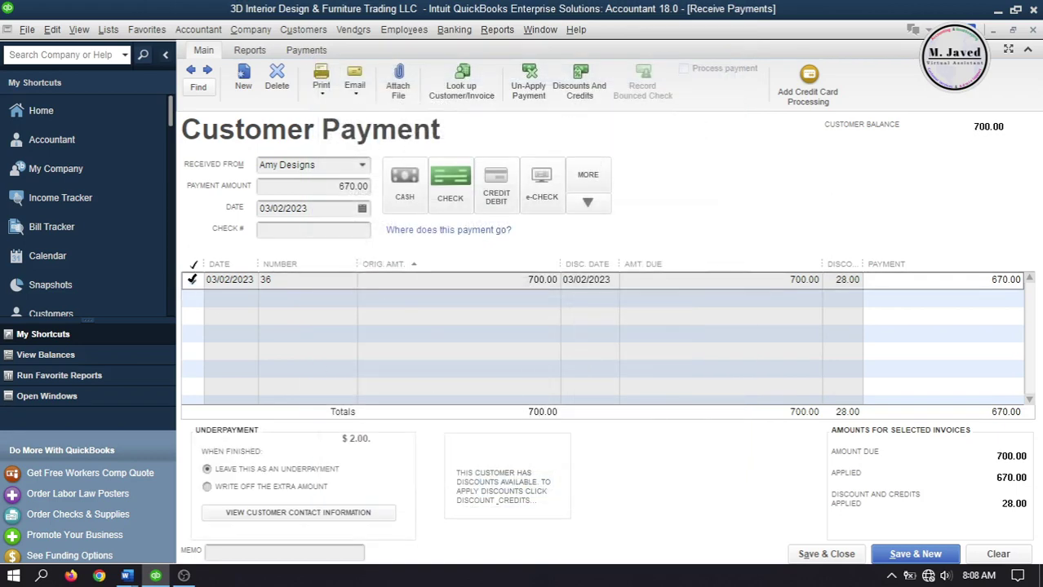
click(193, 280)
click(192, 280)
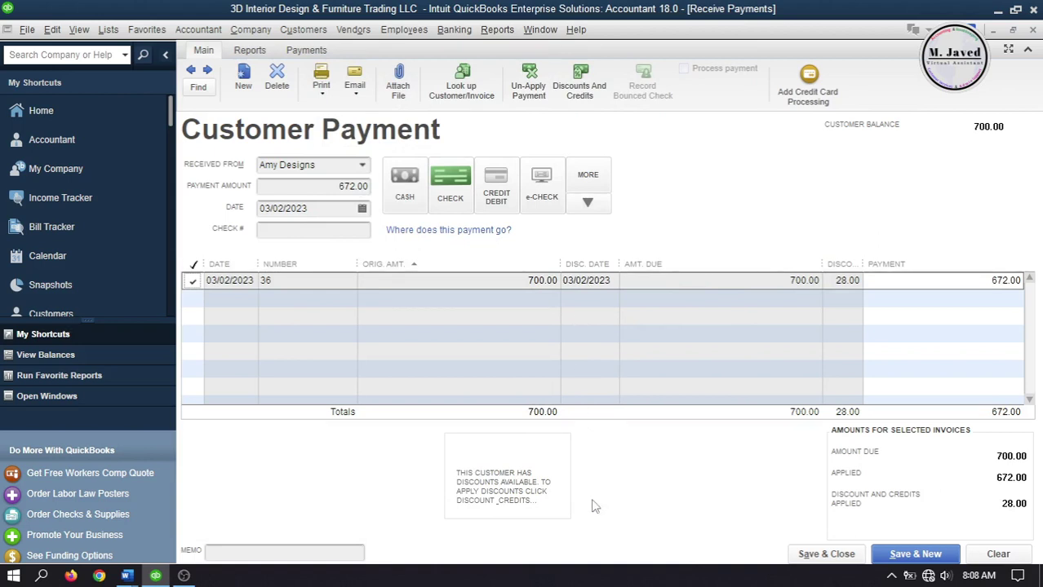
click(806, 555)
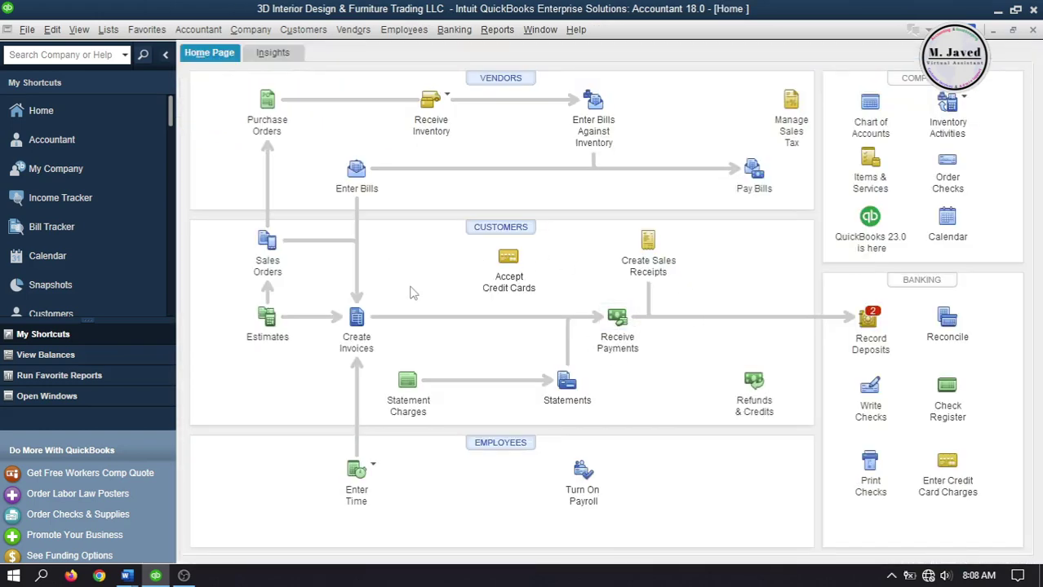
Start an Amy Designs invoice with Entryways, Home Office and Kitchen design items.
click(356, 322)
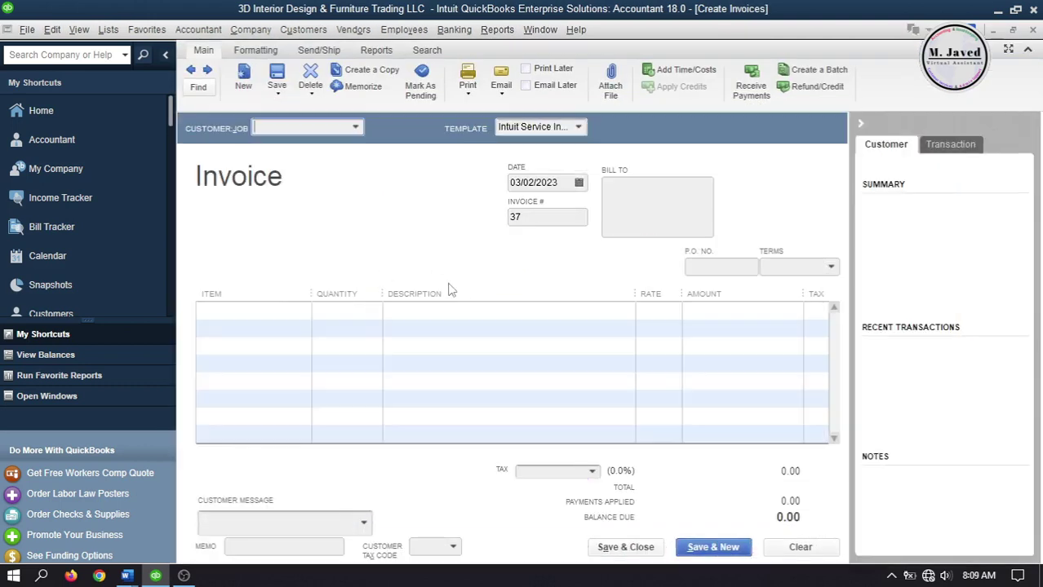
click(355, 128)
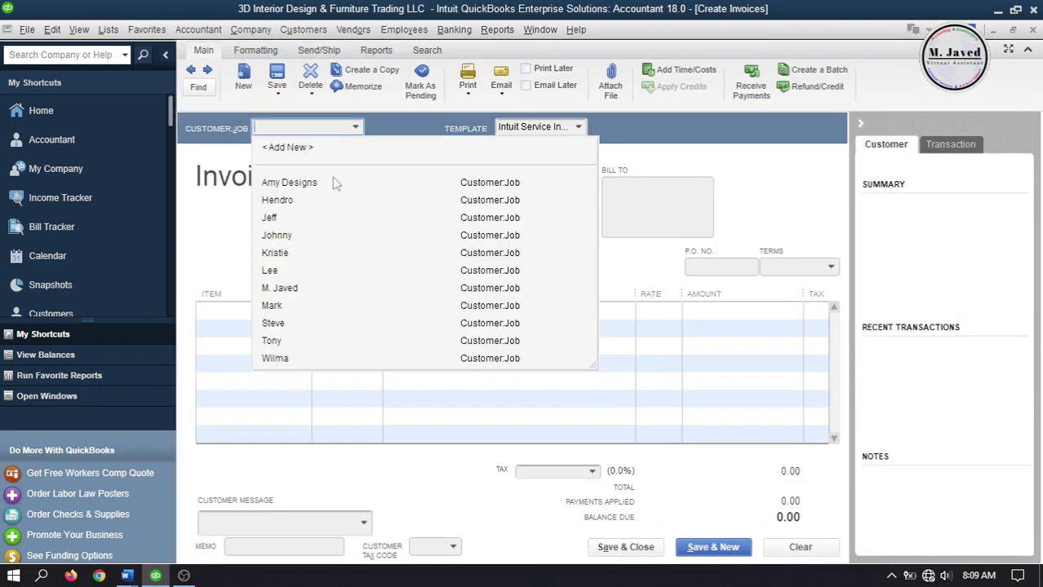
click(333, 180)
click(263, 318)
click(241, 419)
click(281, 327)
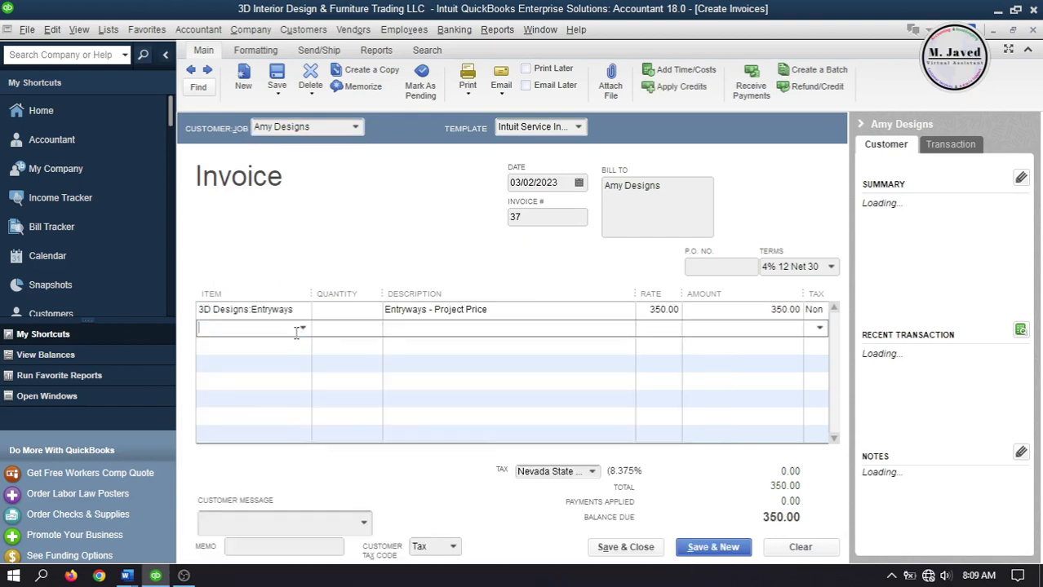
click(246, 472)
click(281, 345)
click(245, 507)
click(293, 362)
Add a SubTotal line followed by a Discount item line.
click(294, 380)
text(SubTotal)
key(Tab)
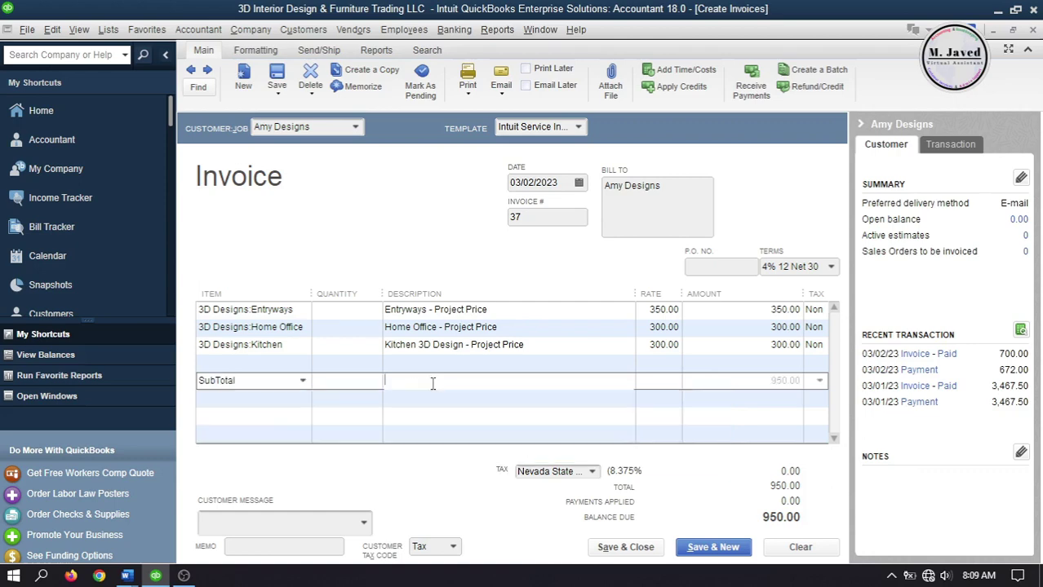
click(290, 414)
click(287, 414)
text(Discount)
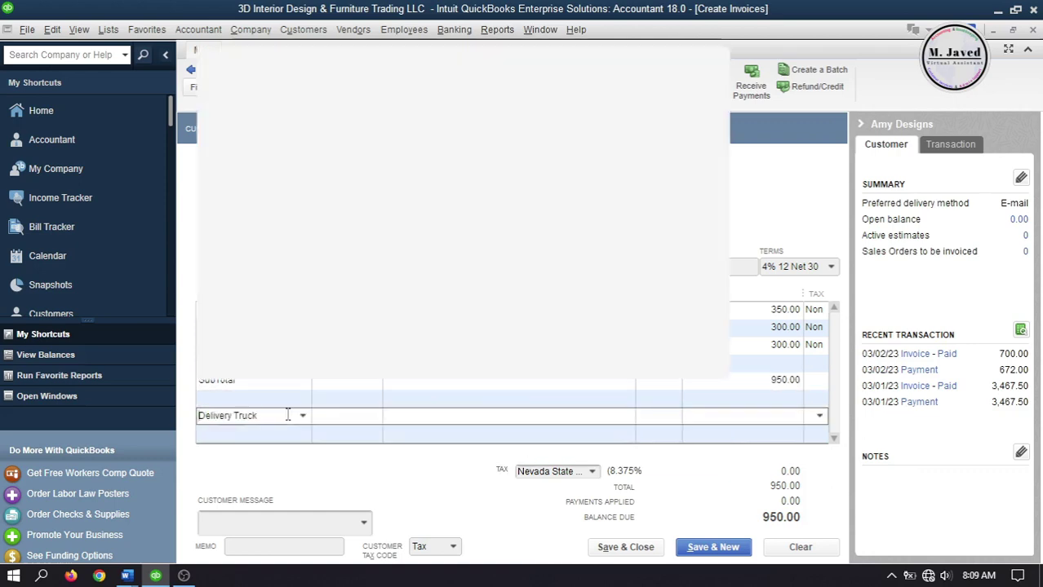
click(505, 423)
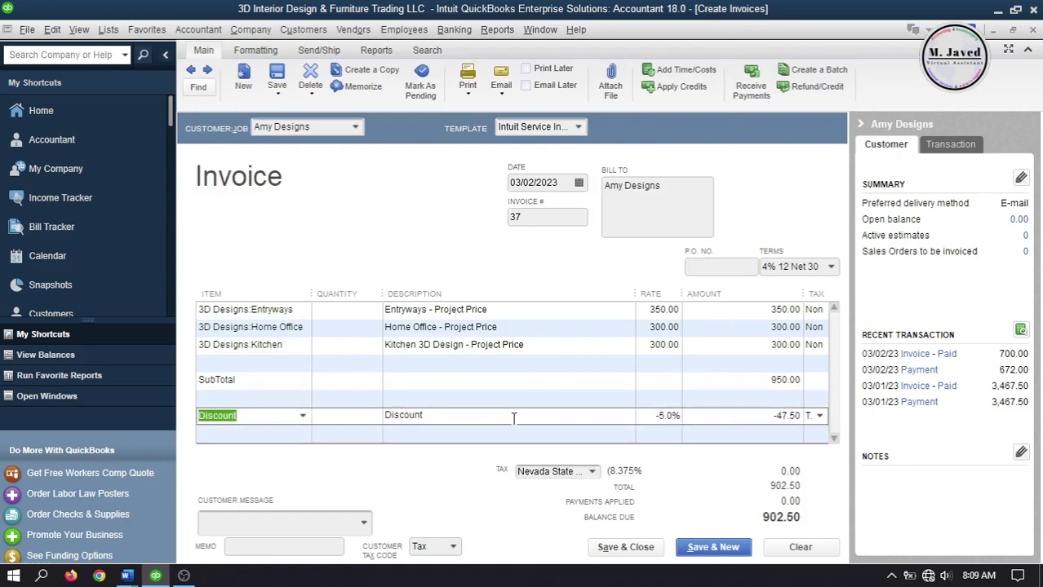
click(523, 419)
click(523, 417)
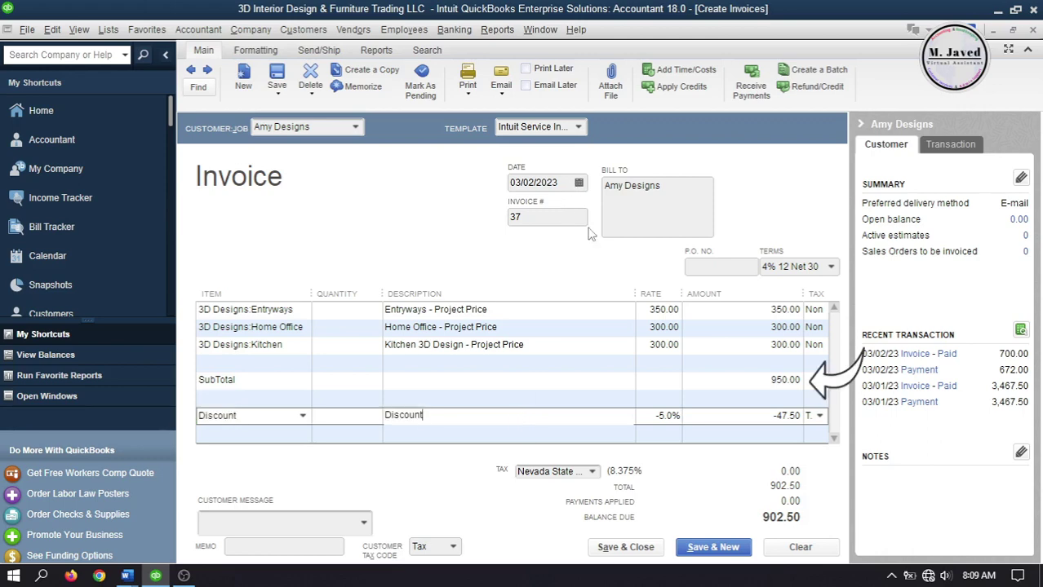
click(537, 398)
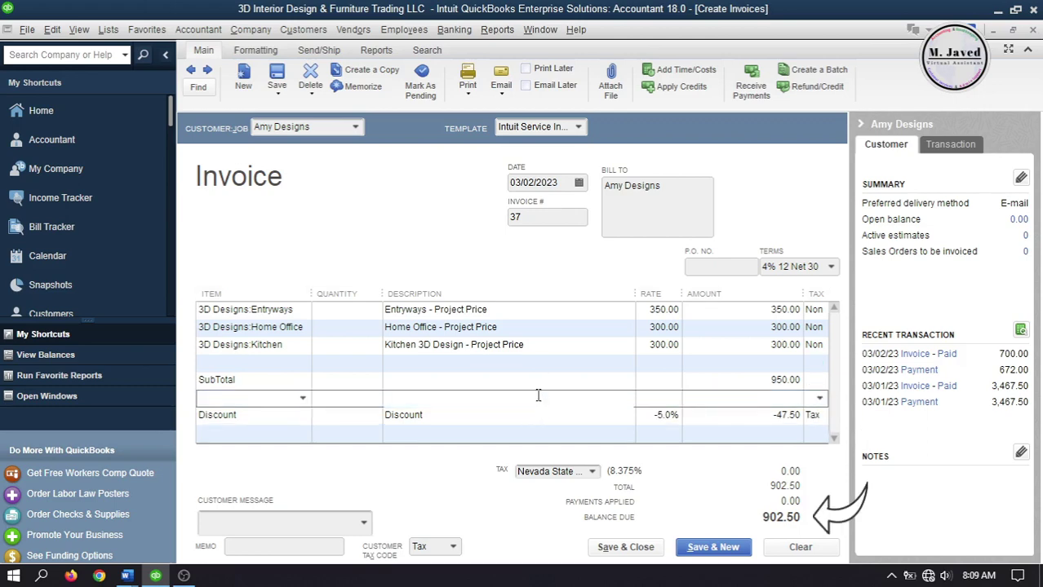
Replace the terms with 2% 10 Net 30, date it 03/03/2023, and save with the changed terms.
click(785, 269)
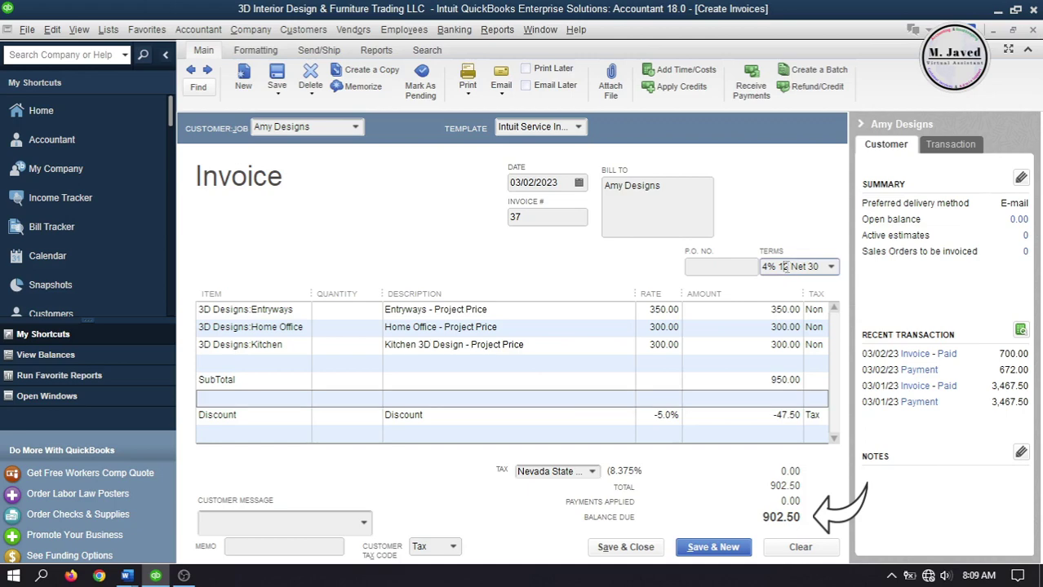
key(Delete)
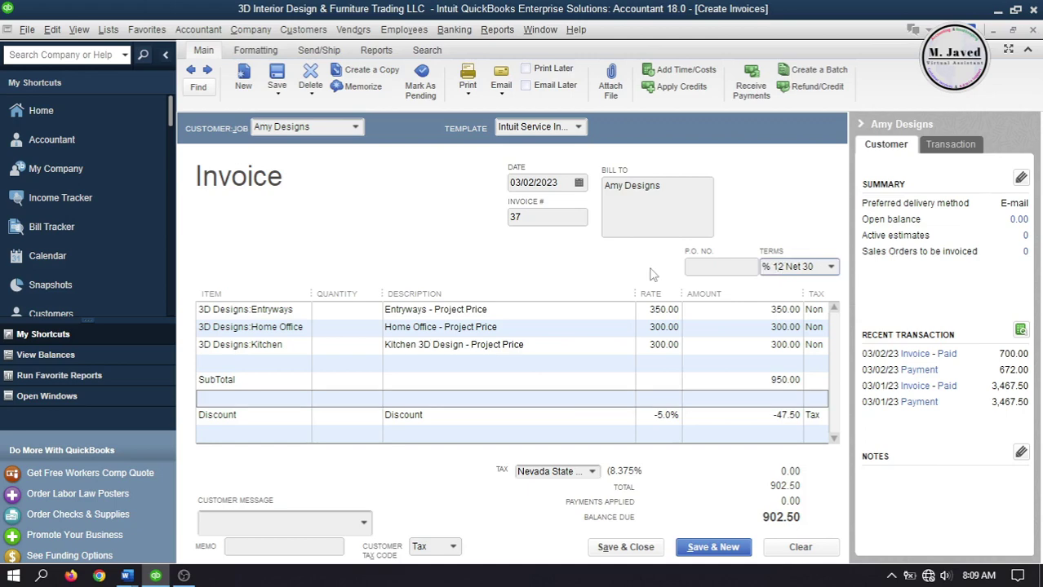
click(554, 384)
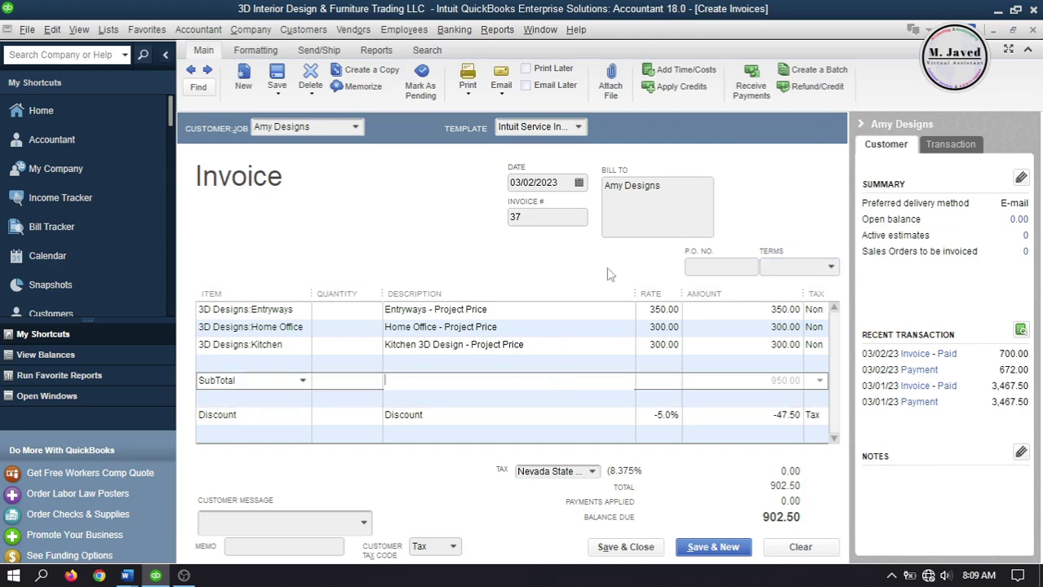
click(824, 269)
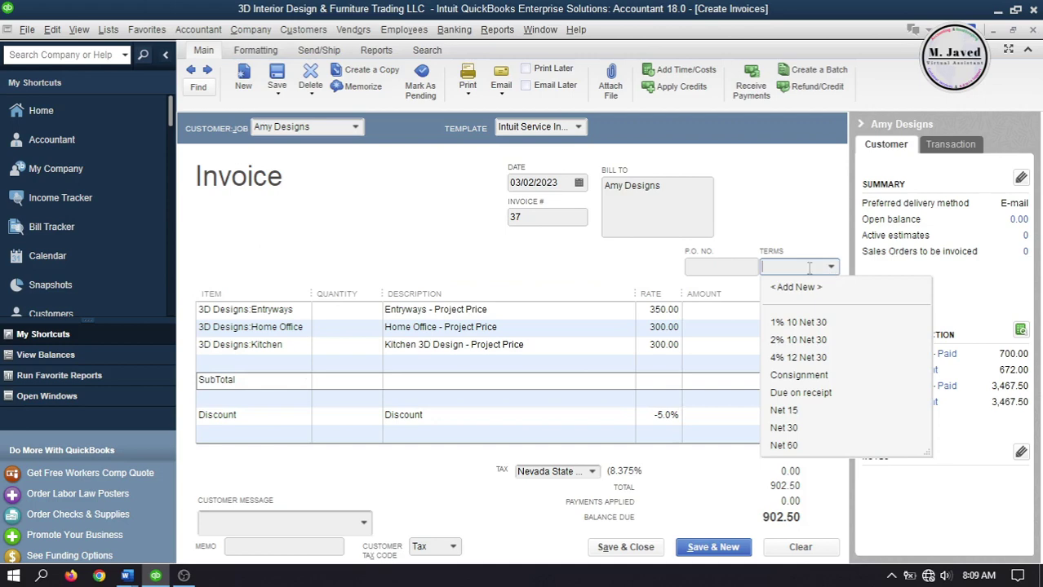
click(803, 341)
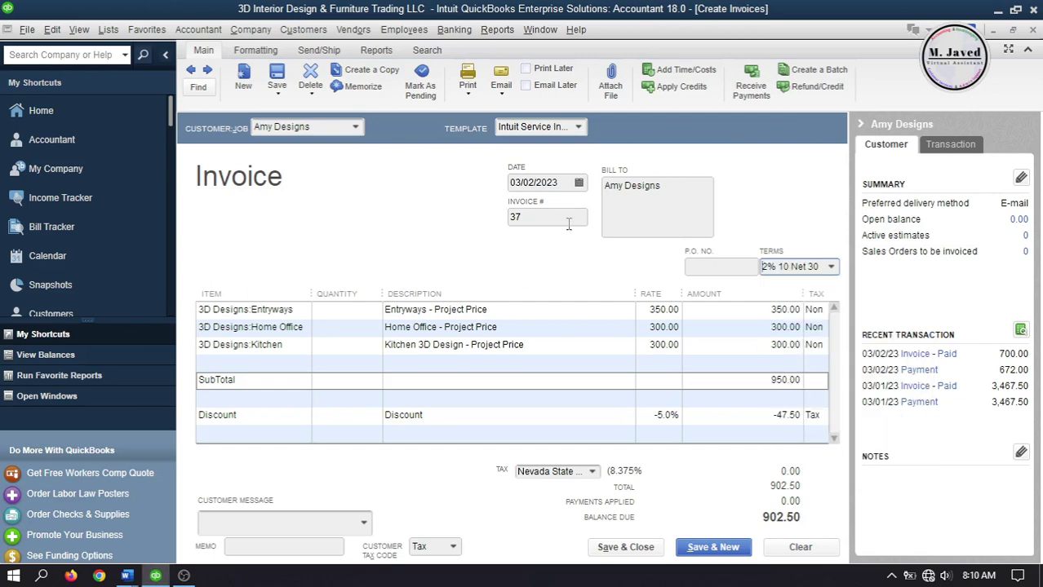
click(578, 182)
click(614, 256)
click(625, 547)
click(469, 227)
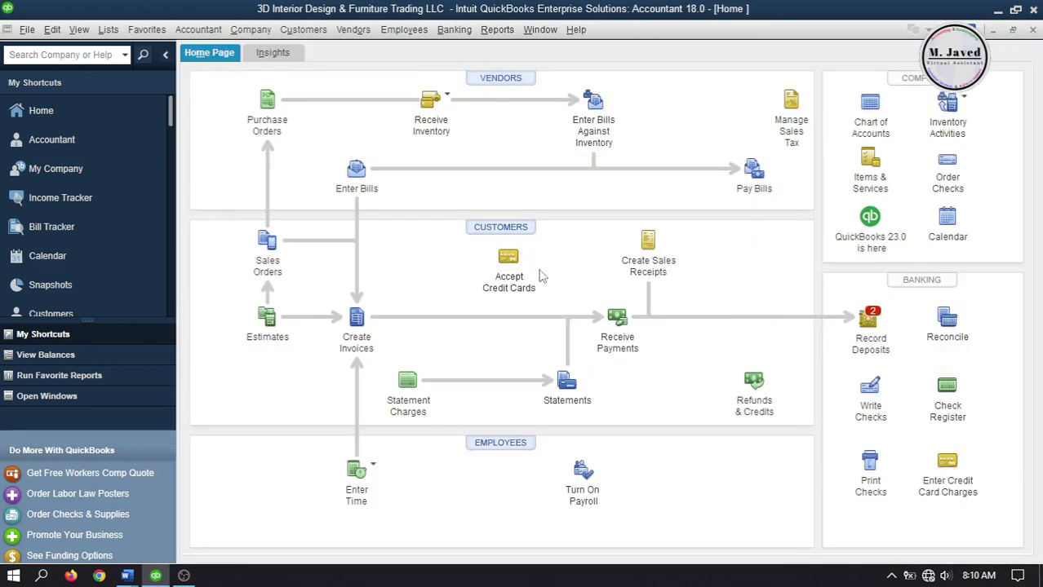
Start Amy Designs' payment on invoice 37 dated 03/05/2023 and enter the check number.
click(617, 319)
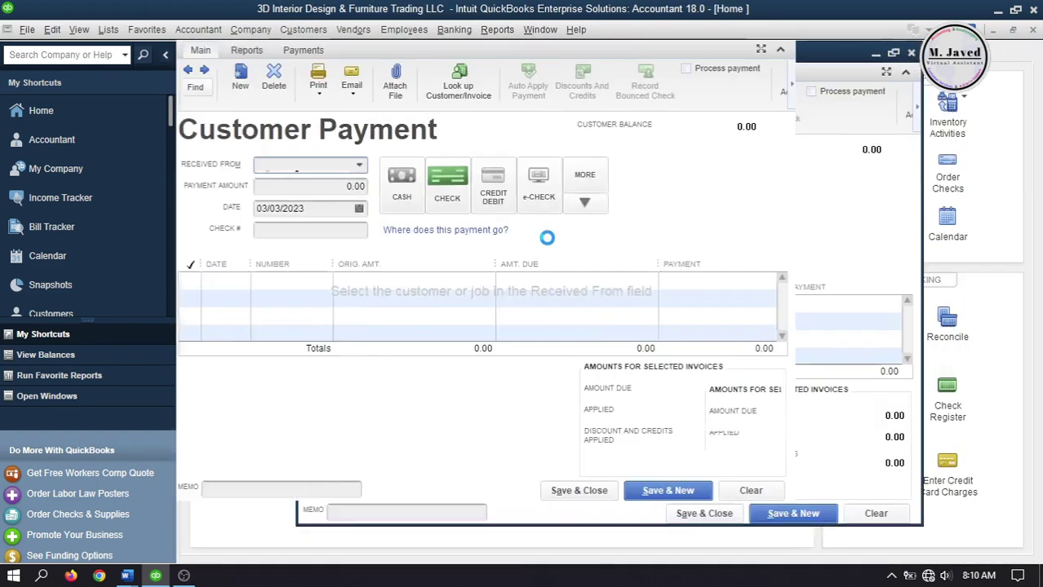
click(361, 165)
click(330, 224)
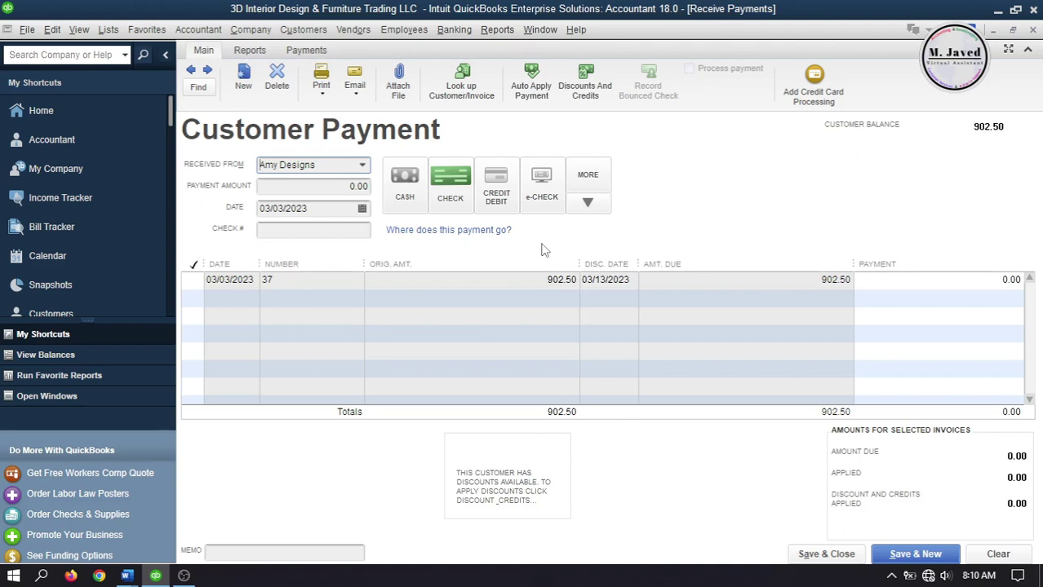
click(362, 210)
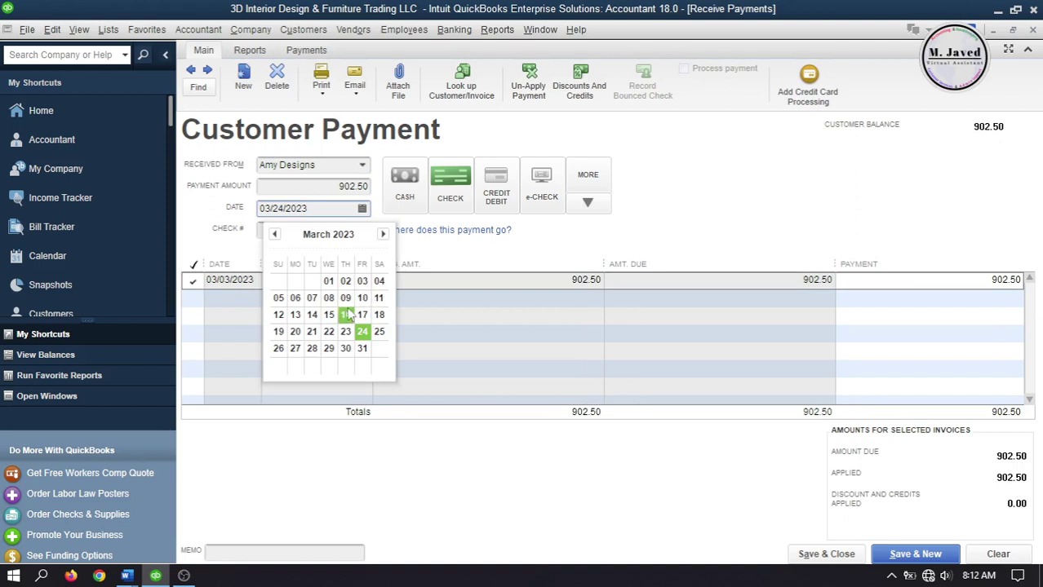
click(279, 300)
click(358, 231)
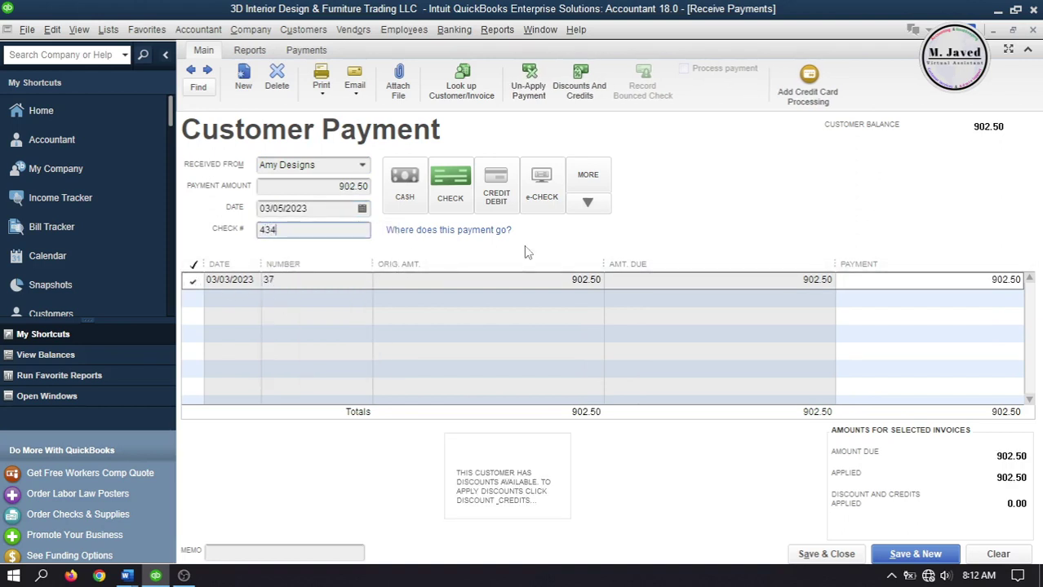
Apply the 18.05 discount to the Discounts account and save the 884.45 payment.
click(579, 84)
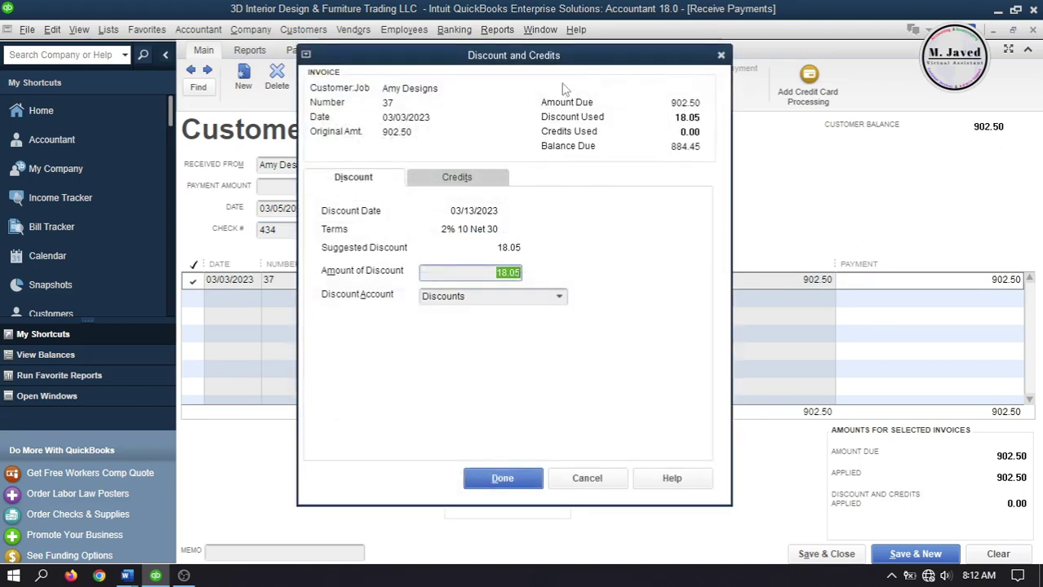
click(487, 274)
click(560, 297)
click(560, 297)
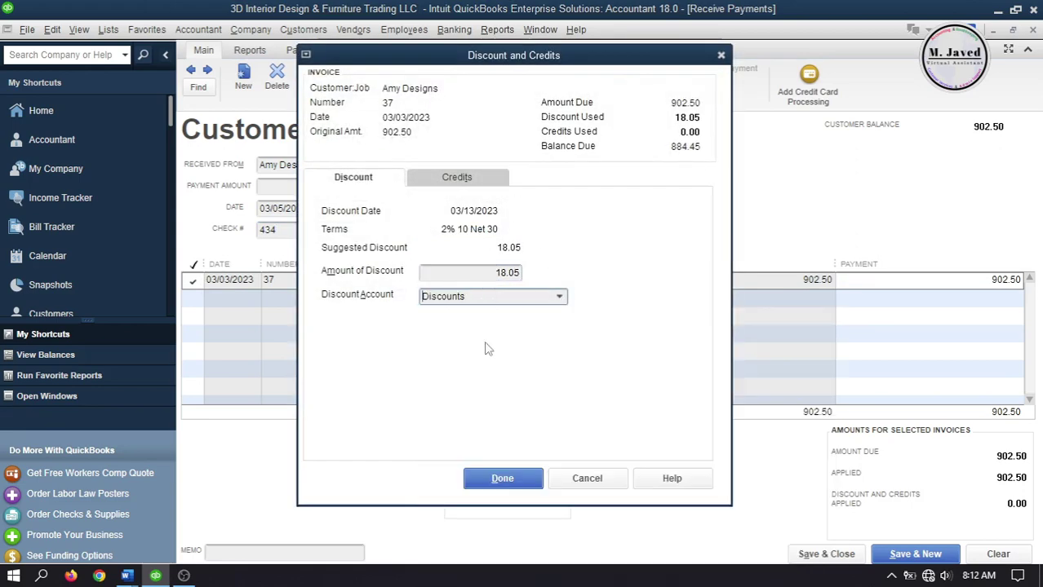
click(501, 478)
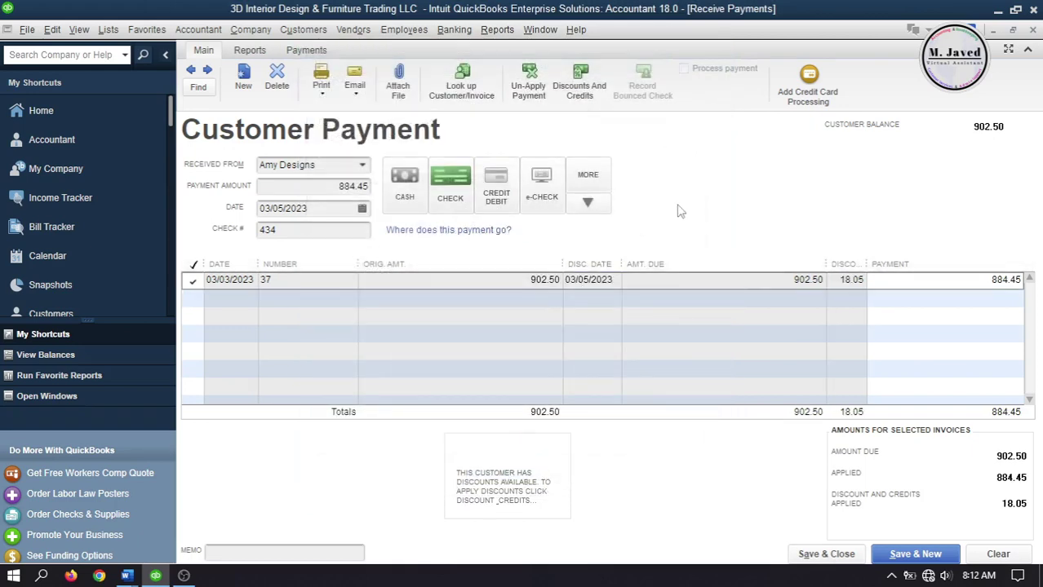
click(825, 555)
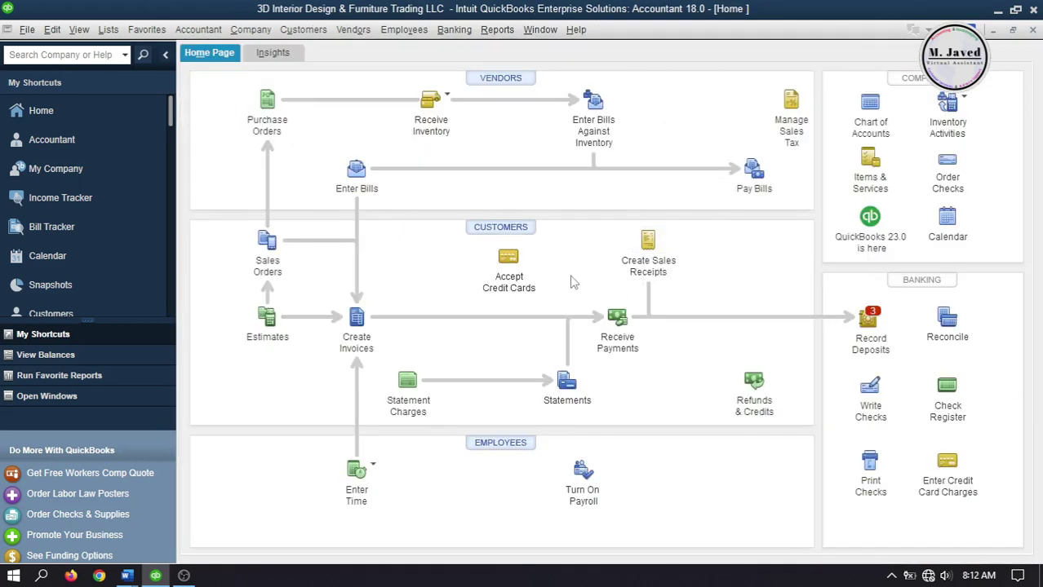
Start an Amy Designs invoice with Entryways and Full House, each quantity 1.
click(356, 320)
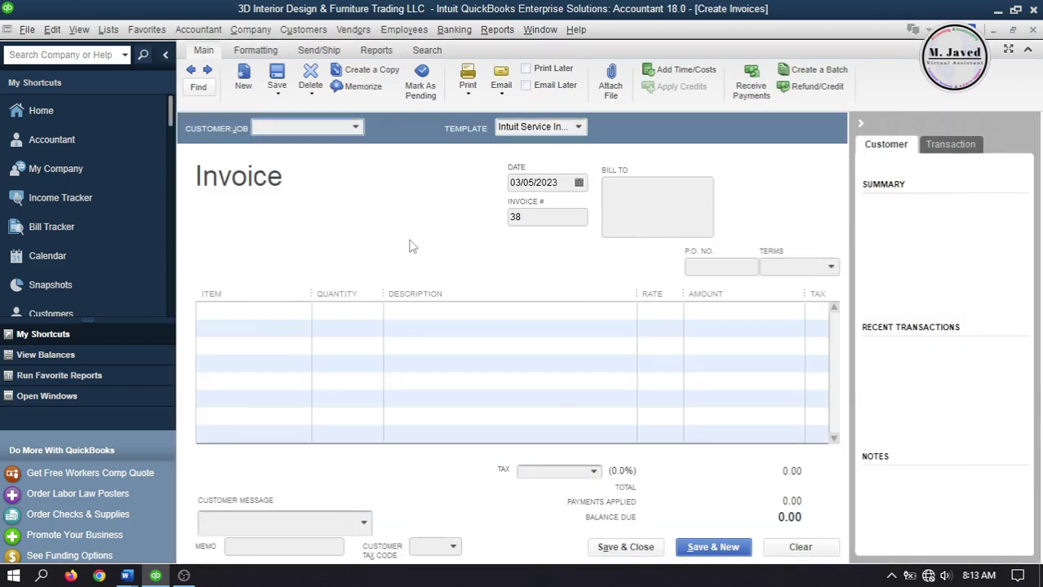
click(355, 127)
click(364, 229)
click(302, 310)
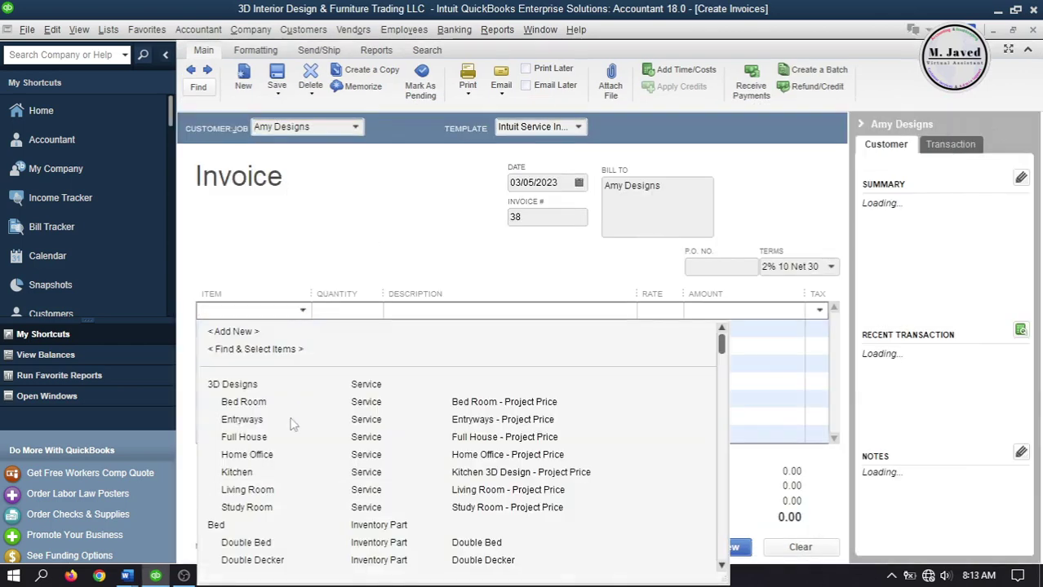
click(293, 423)
click(269, 455)
click(337, 310)
text(1)
click(337, 327)
text(1)
click(338, 349)
Date the invoice 03/04/2023, remove the 2% 10 Net 30 terms, and save it.
click(579, 183)
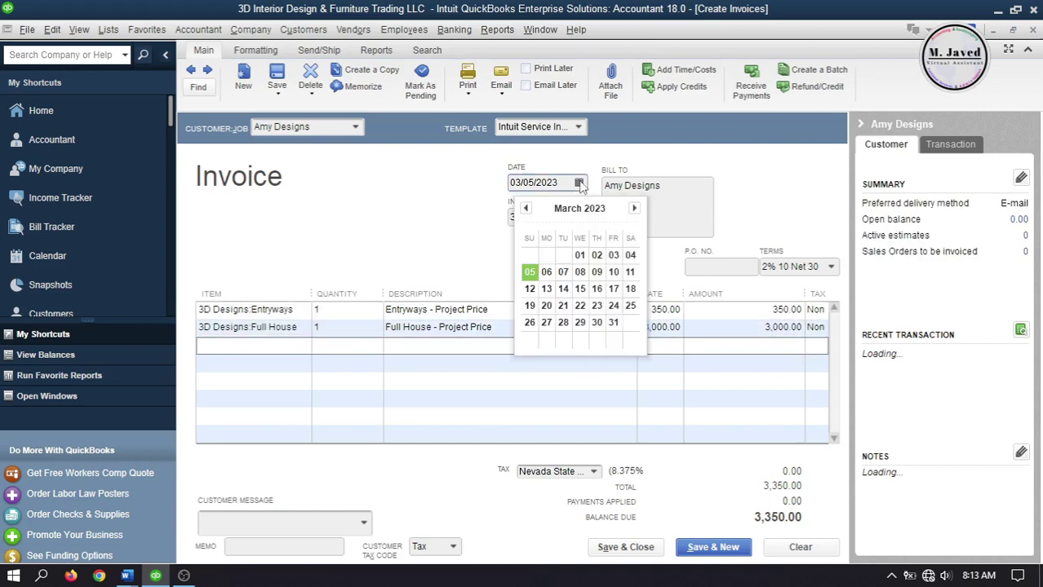
click(558, 246)
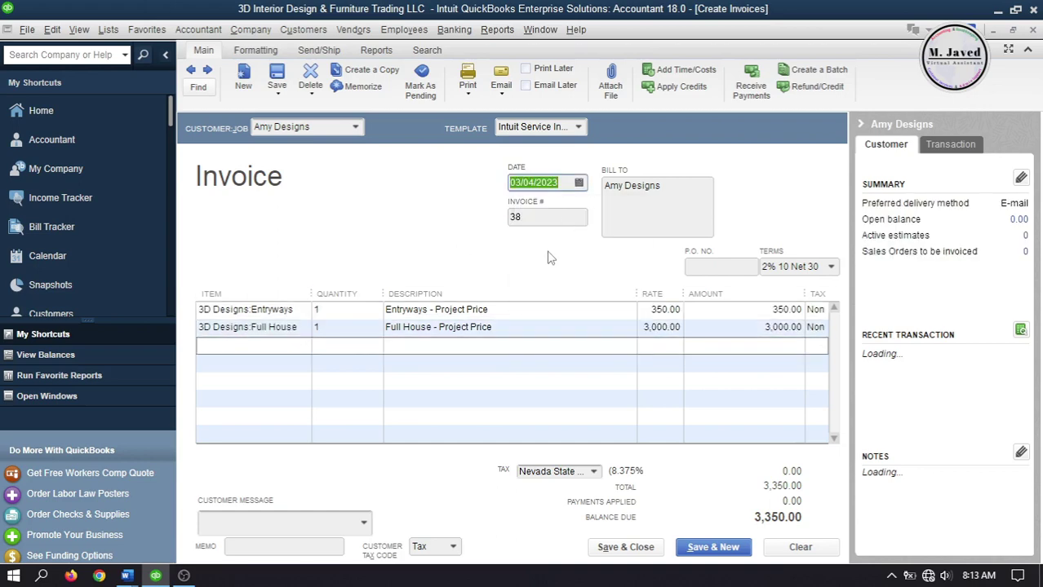
click(767, 268)
drag(765, 267, 816, 267)
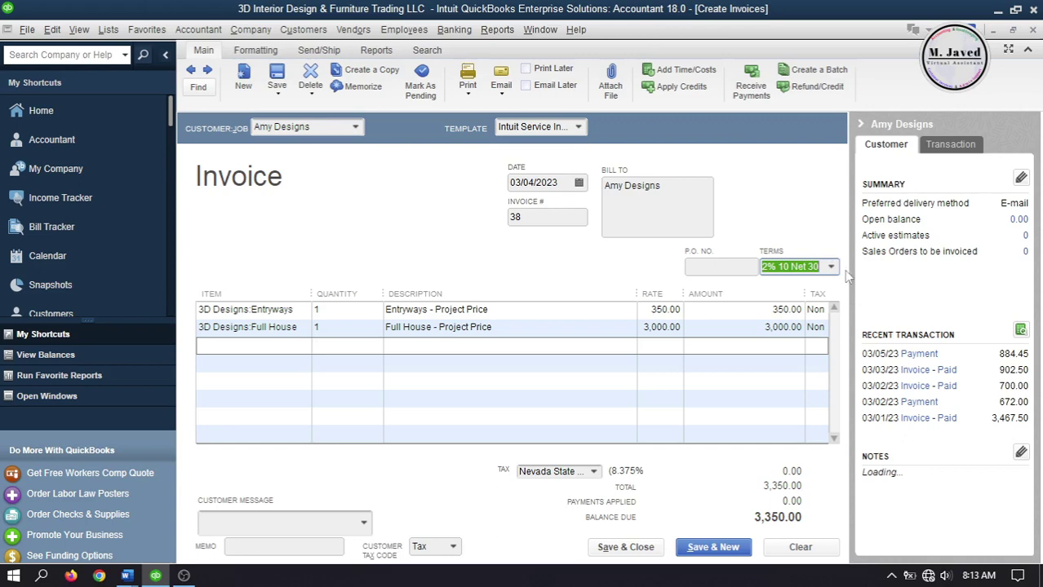
key(BackSpace)
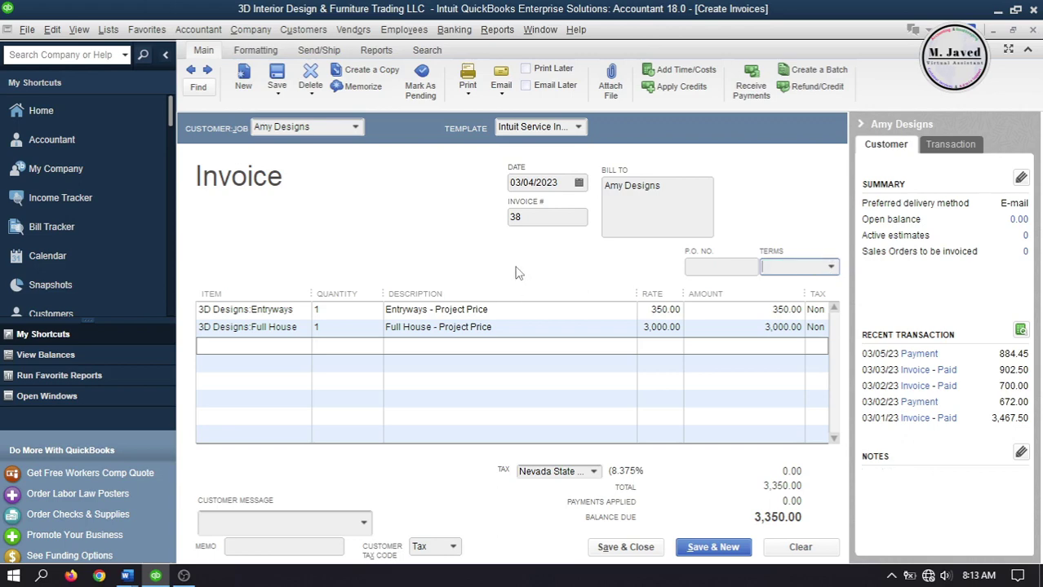
click(525, 312)
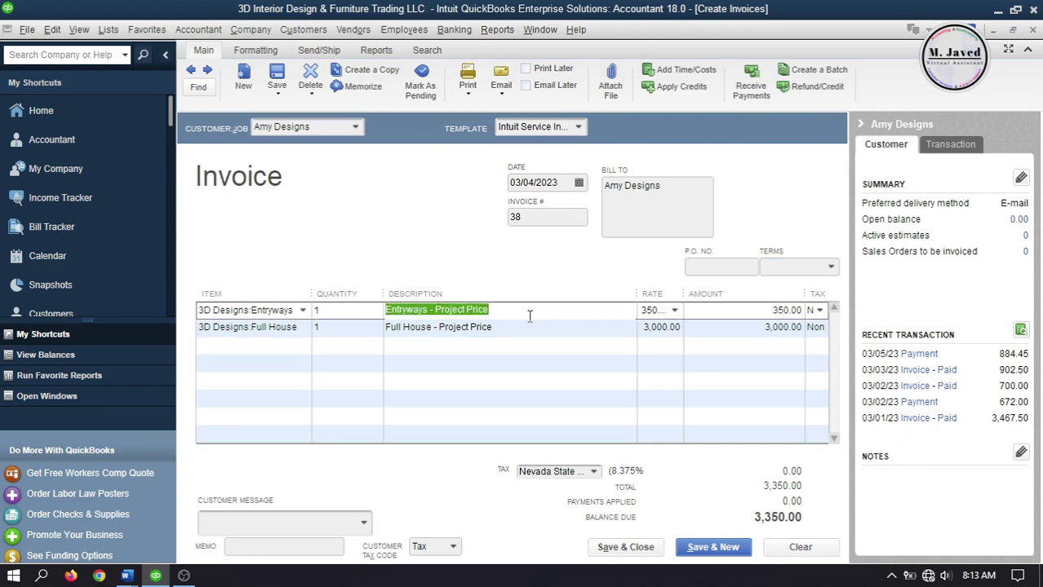
click(625, 547)
key(Return)
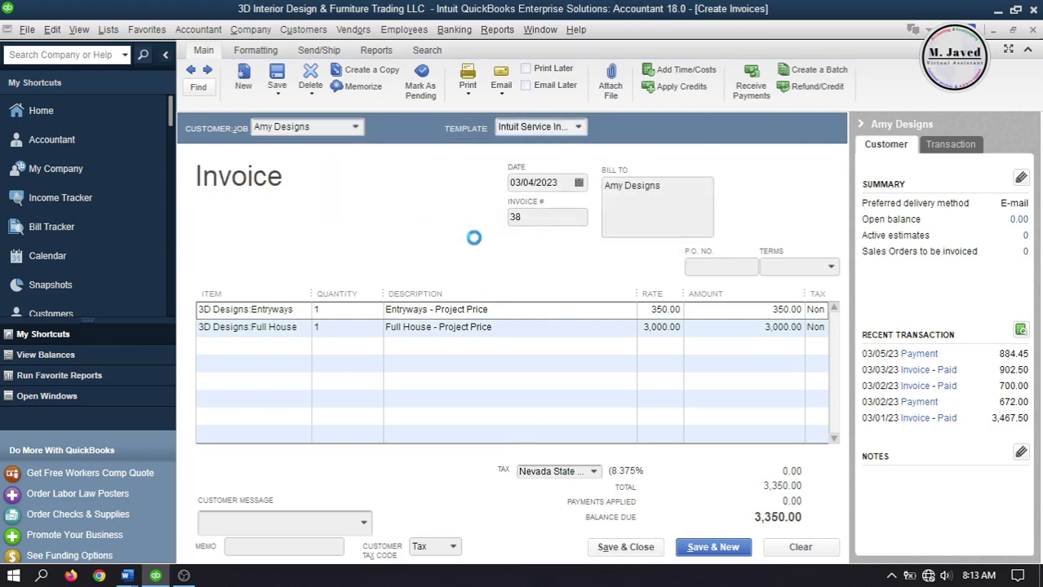
Start an Amy Designs customer payment applied to invoice 38.
click(618, 321)
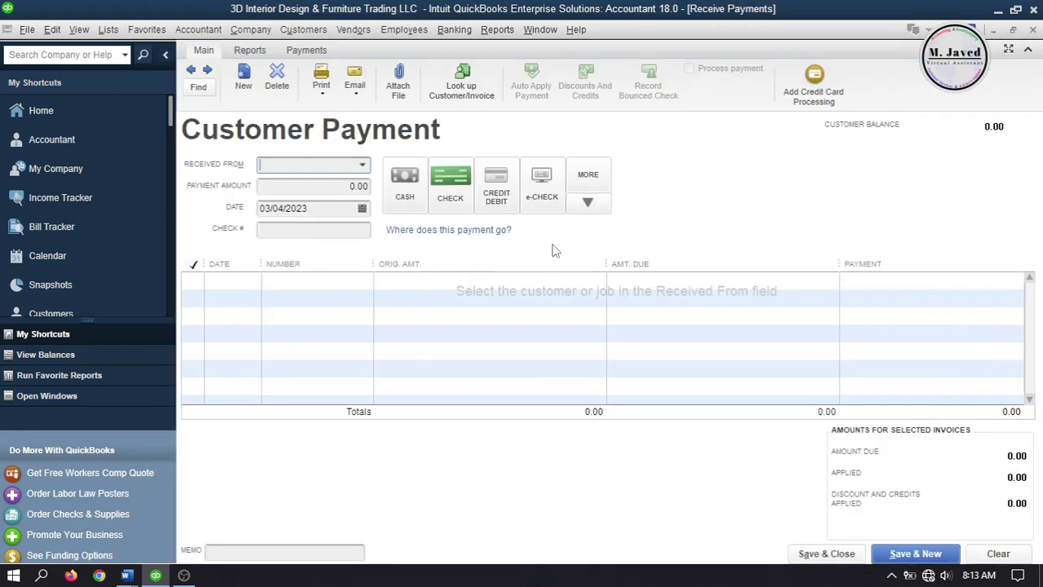
click(364, 165)
click(321, 215)
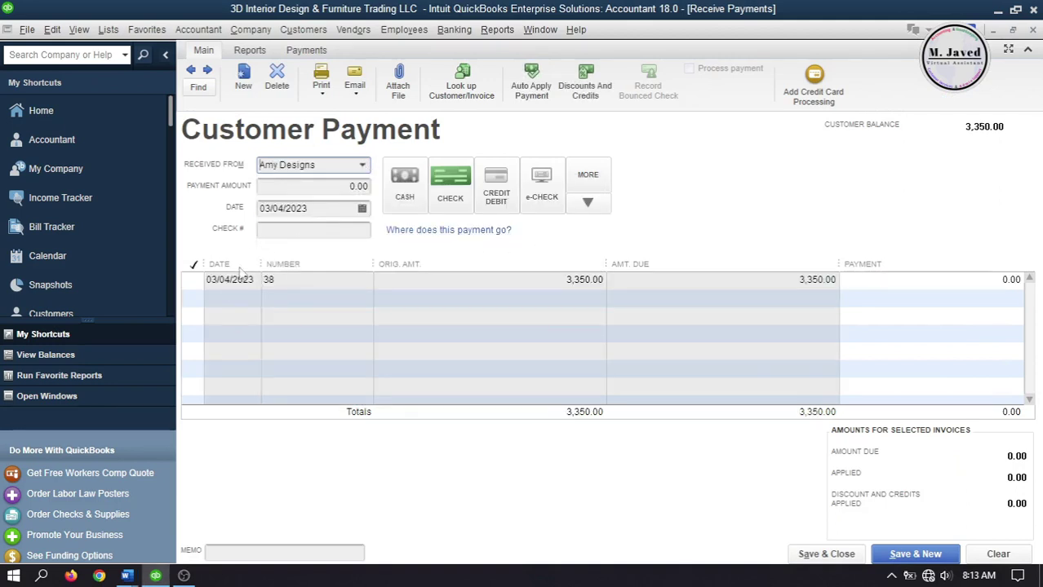
click(190, 282)
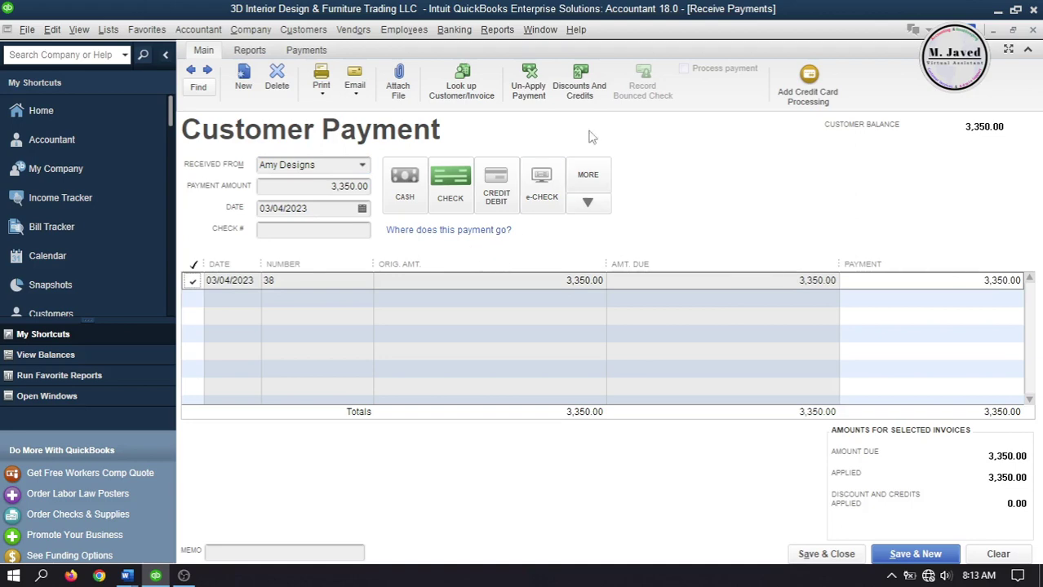
Apply a 50.00 discount to invoice 38, posted to the Discounts account.
click(580, 89)
double_click(465, 269)
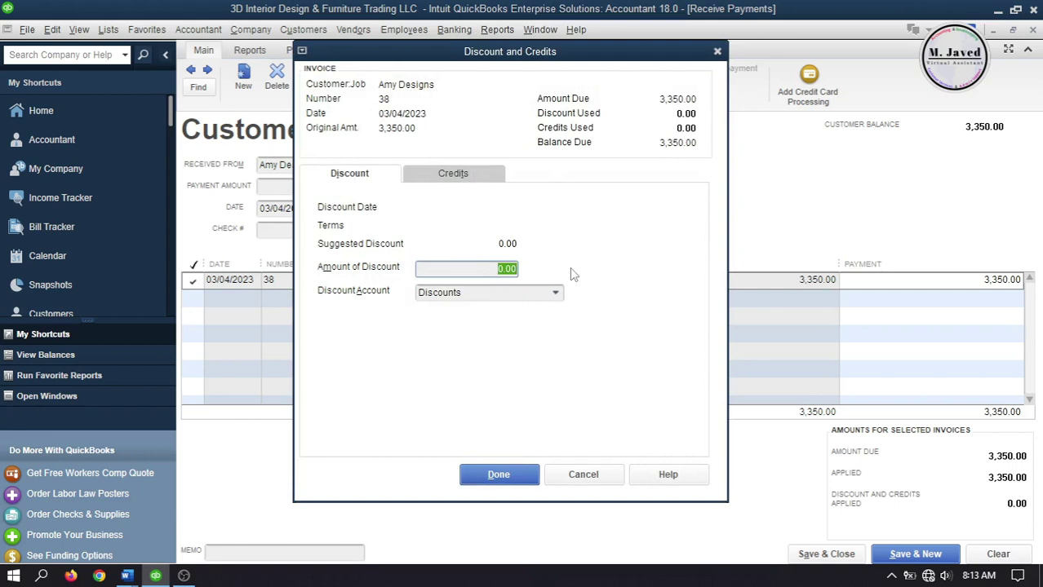
text(50)
click(514, 293)
click(558, 294)
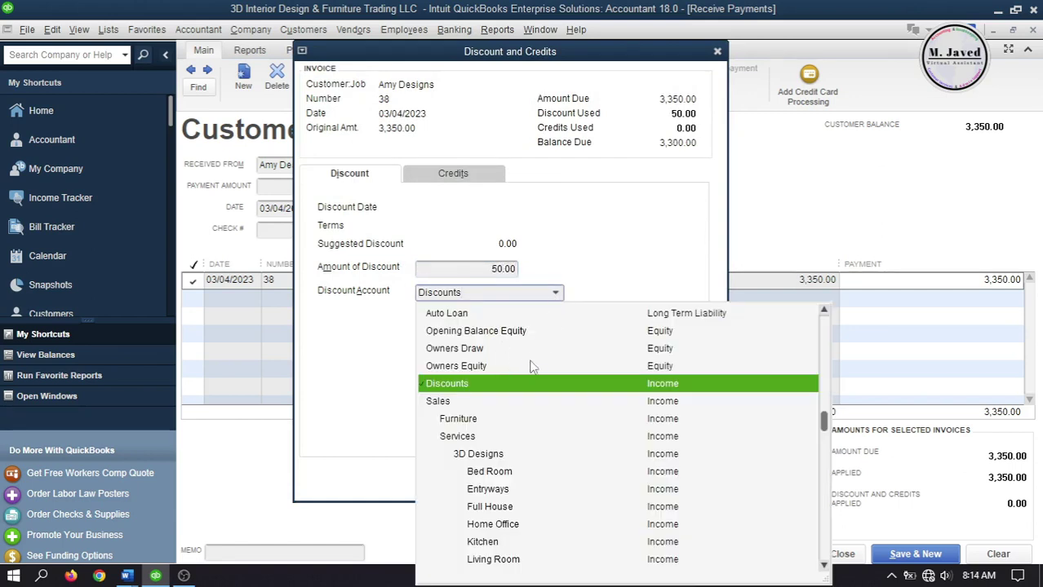
click(558, 255)
click(500, 475)
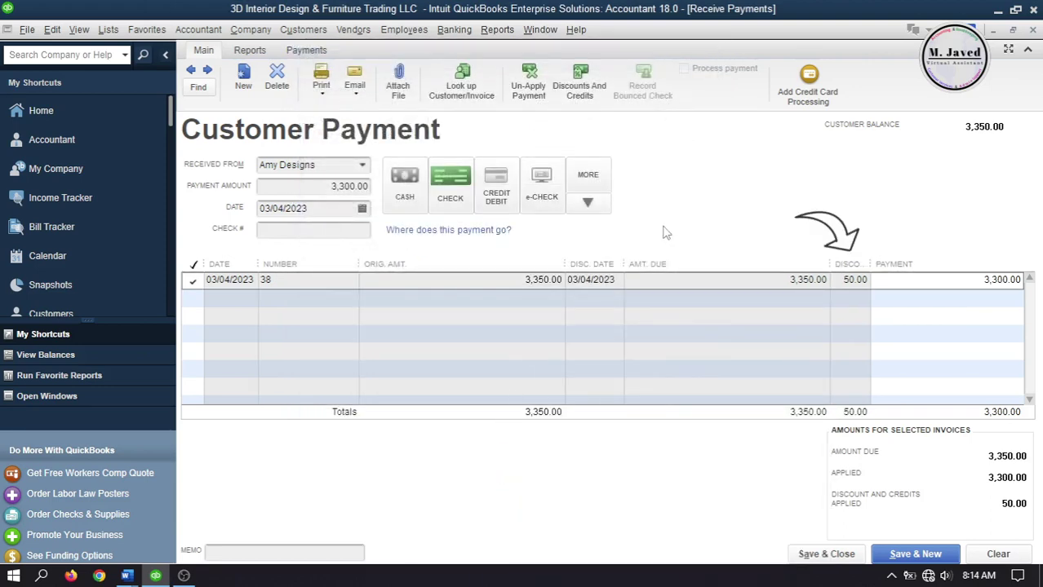
Enter check number 564 and save the 3,300.00 payment.
click(333, 231)
text(564)
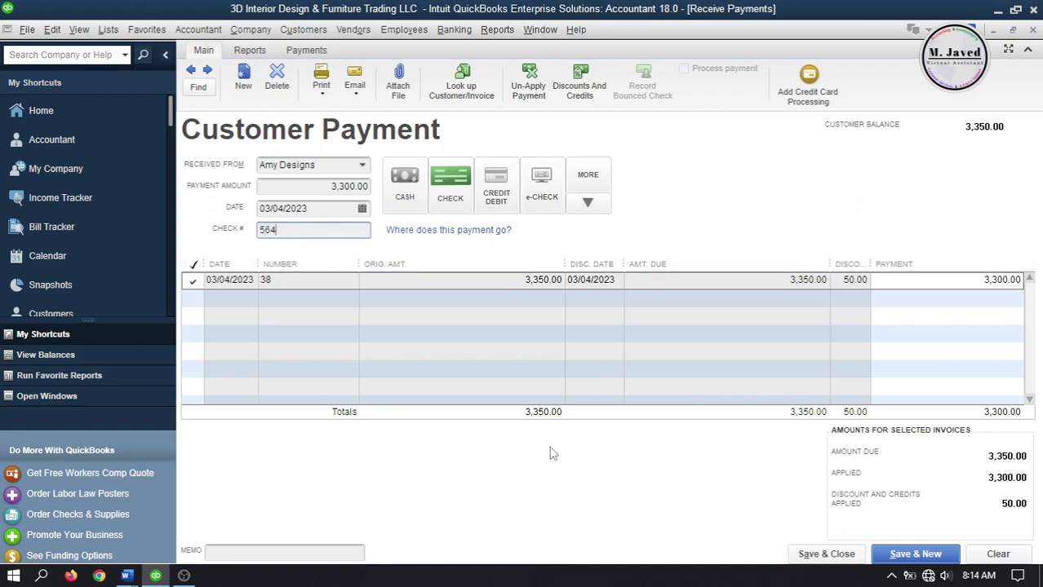
click(805, 560)
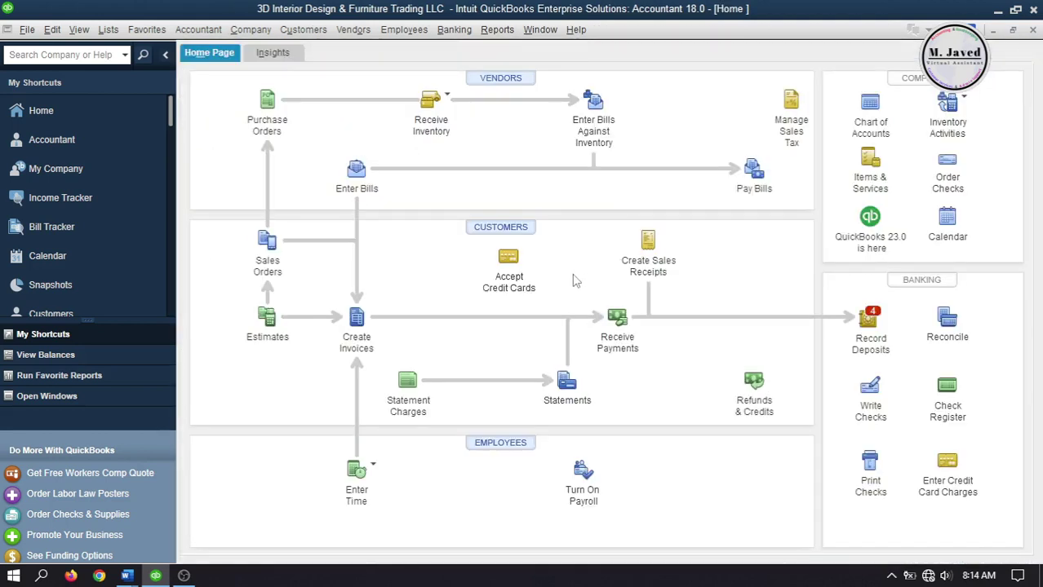
Start a sales receipt for Amy Designs with Entryways, Full House and Kitchen lines.
click(645, 250)
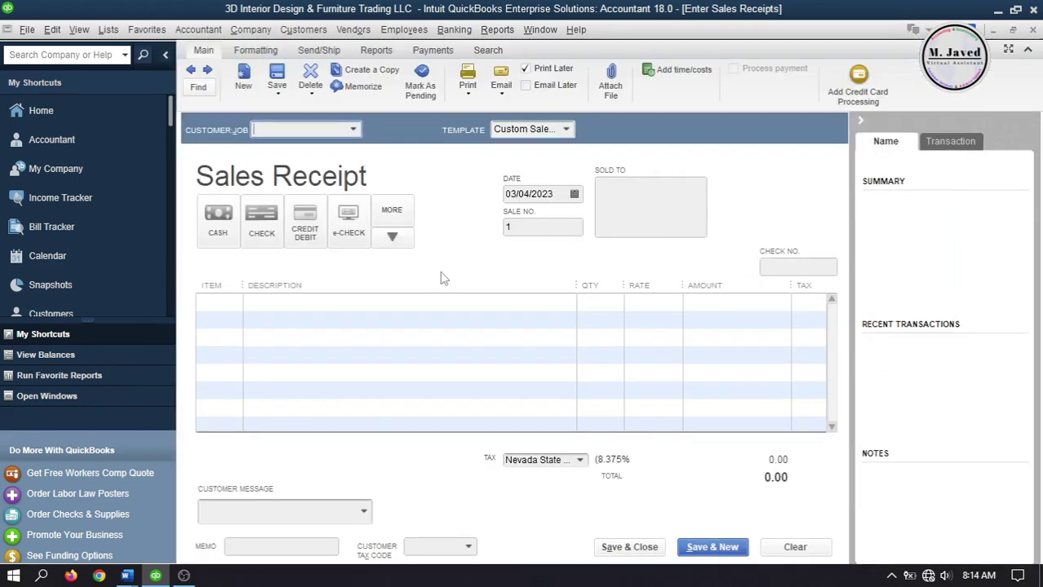
click(351, 132)
click(330, 185)
click(236, 306)
click(234, 303)
click(245, 411)
click(220, 319)
click(234, 319)
click(245, 446)
click(232, 337)
click(235, 336)
click(272, 490)
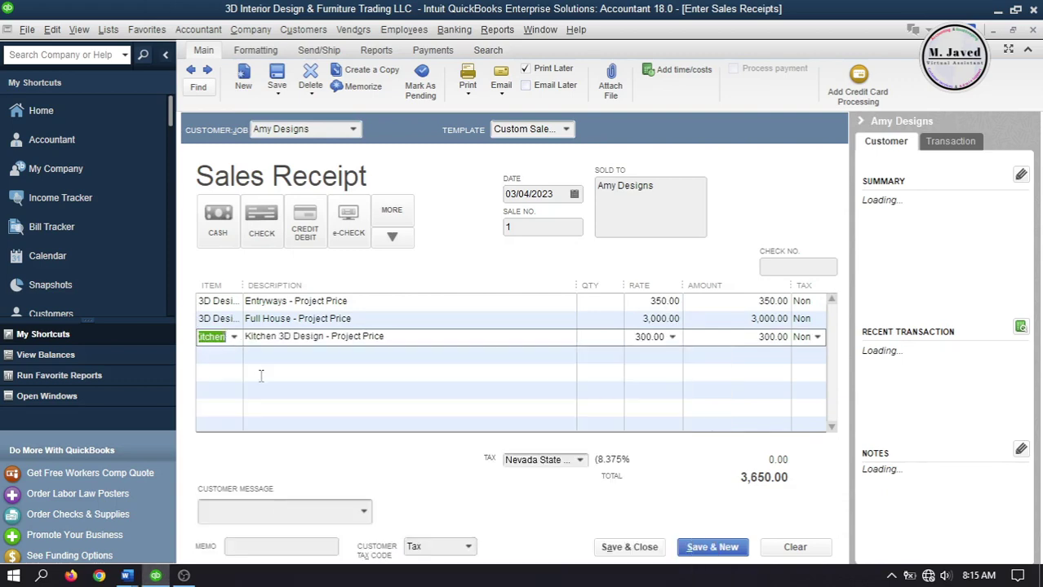
Add a SubTotal line below Kitchen, giving a 3,650.00 subtotal.
click(232, 358)
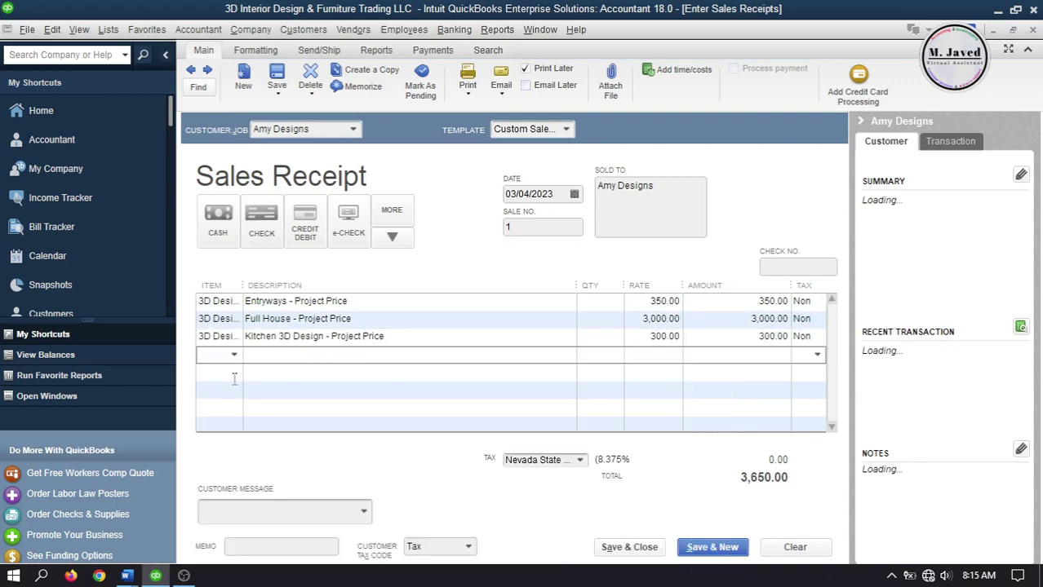
click(229, 372)
text(s)
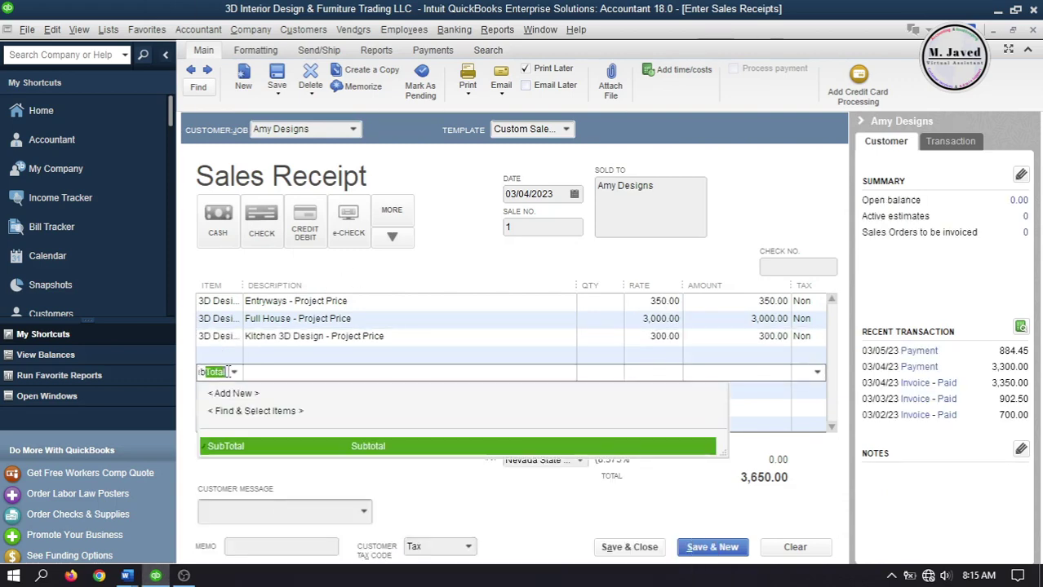
click(295, 372)
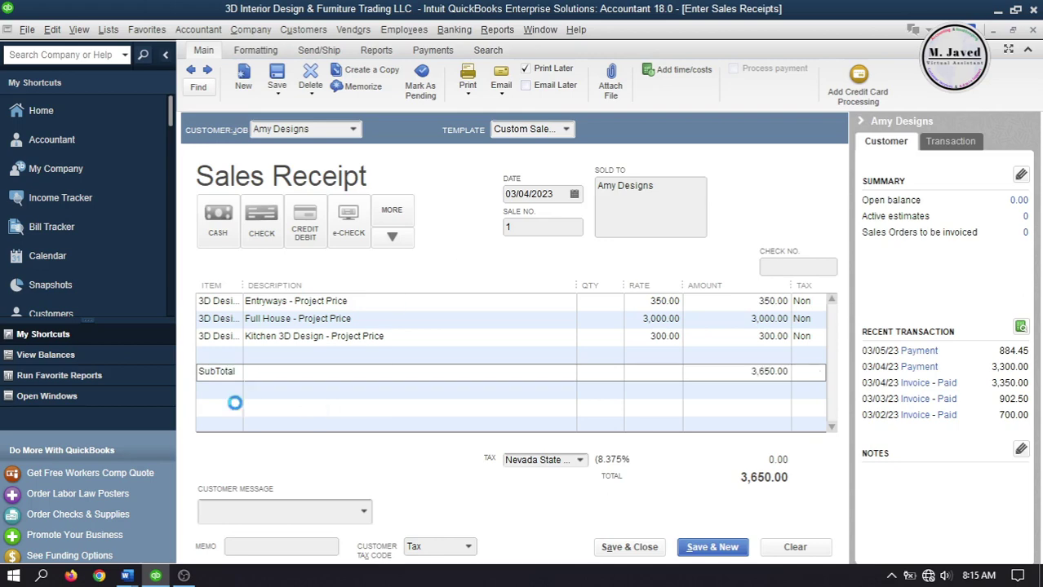
Add a Discount line below the subtotal at 5%, correcting the mistyped 30% rate.
key(Tab)
click(237, 409)
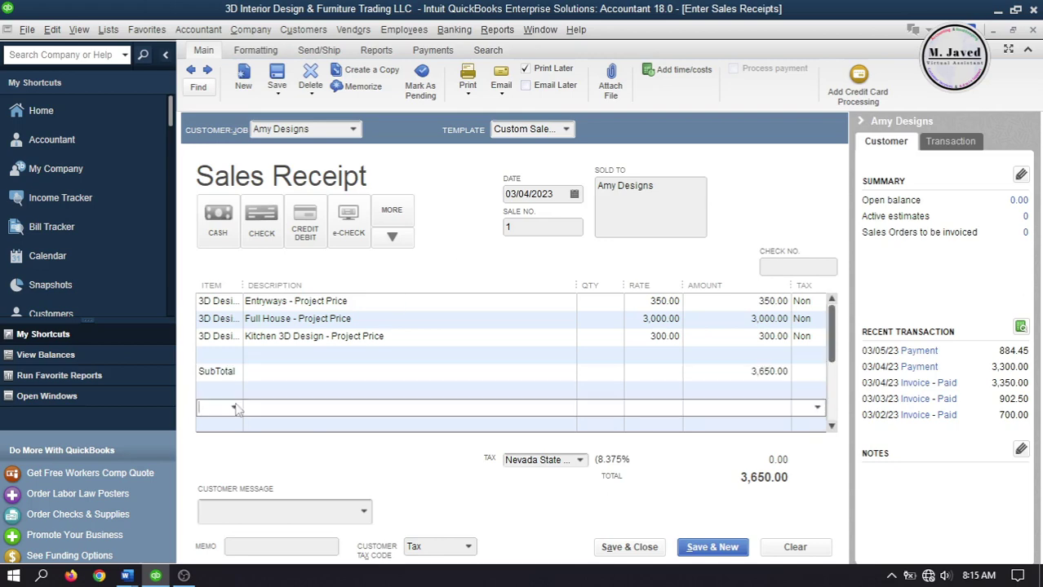
text(di)
click(285, 407)
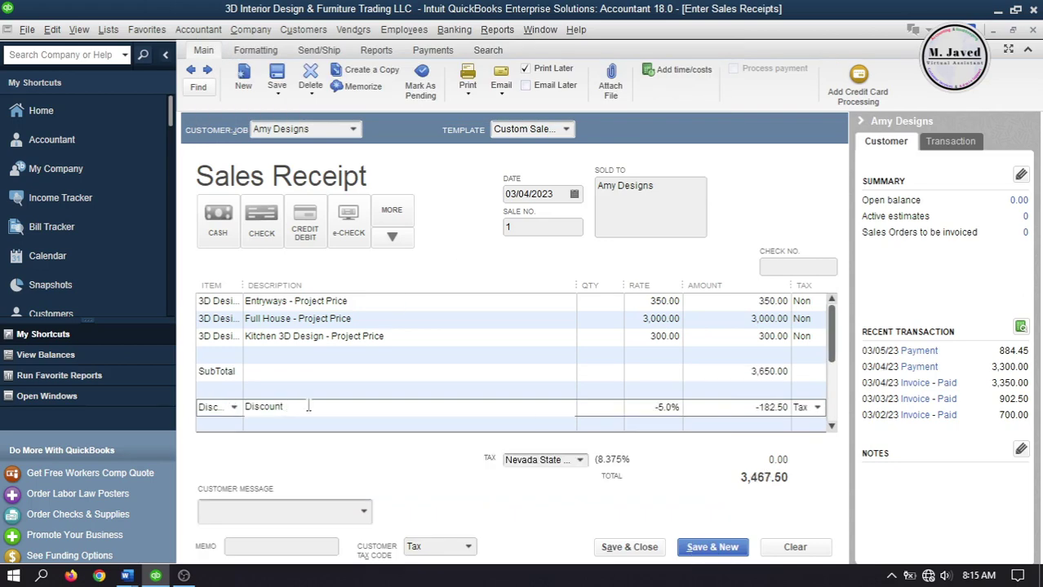
click(636, 406)
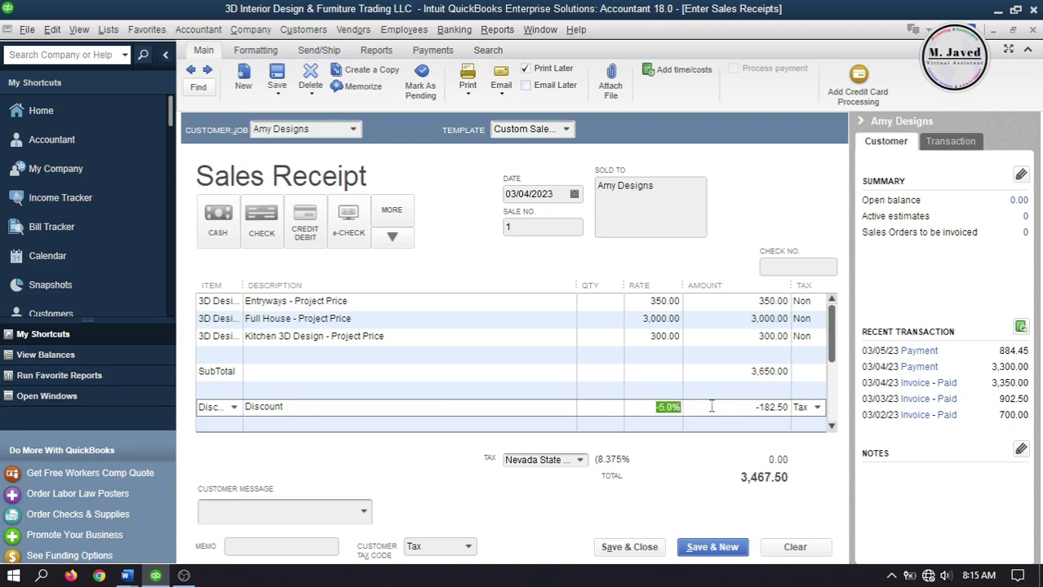
text(30)
click(542, 406)
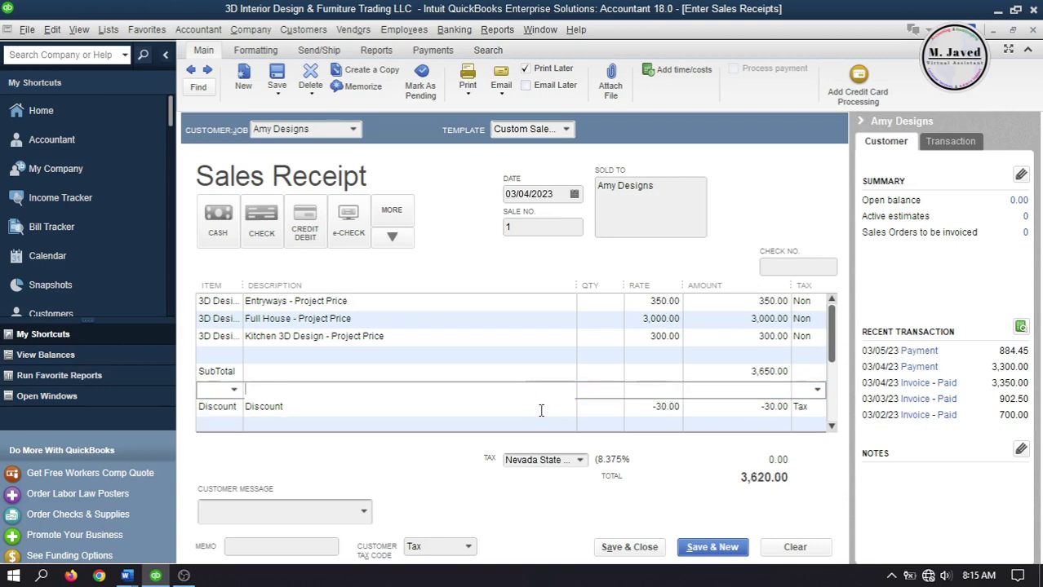
click(659, 408)
text(5)
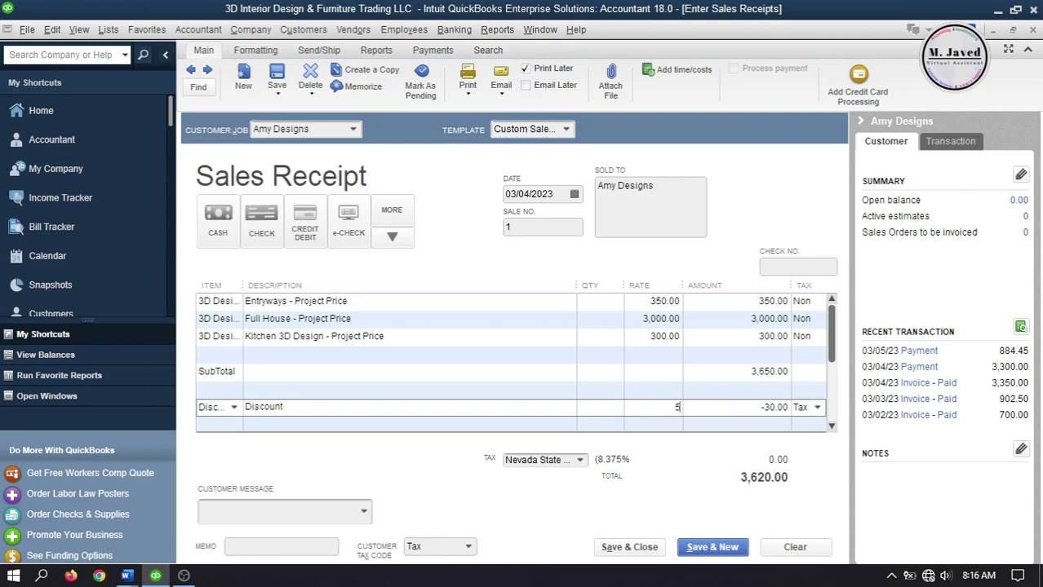
click(475, 386)
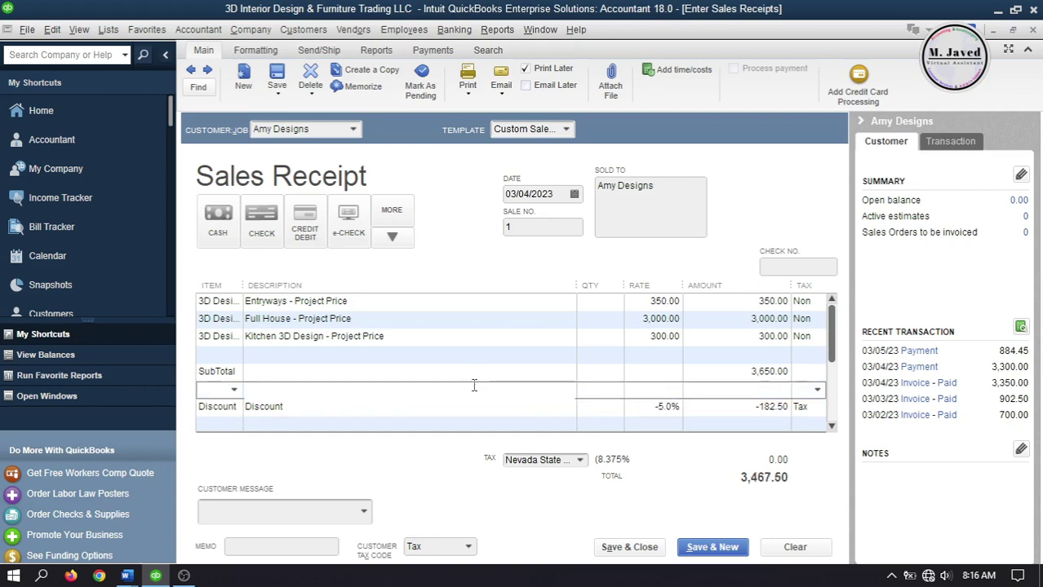
Add the pleasure-working-with-you message, date it 03/06/2023, enter the check number, and save.
click(363, 515)
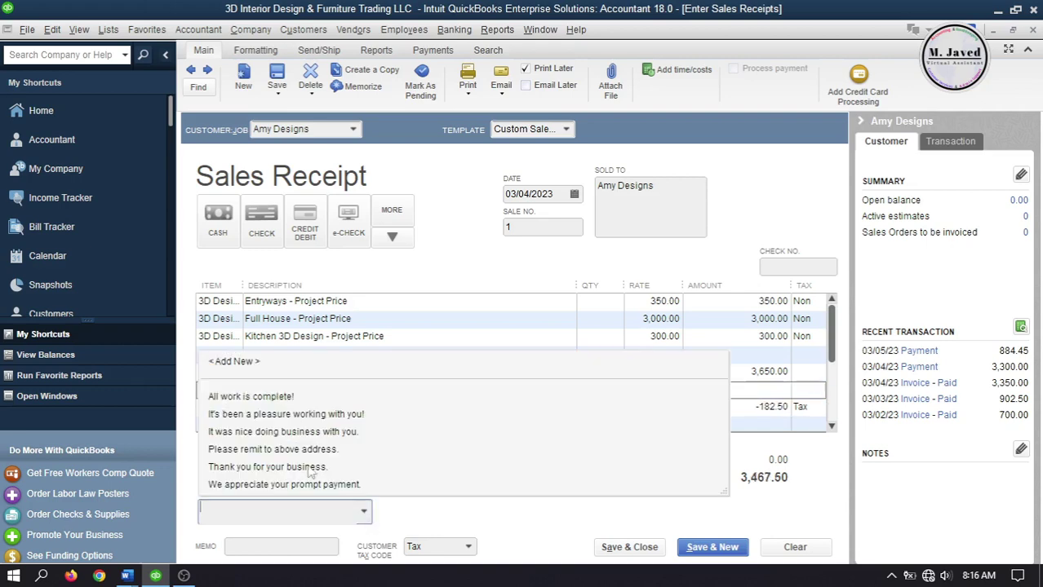
click(318, 416)
click(573, 195)
click(585, 273)
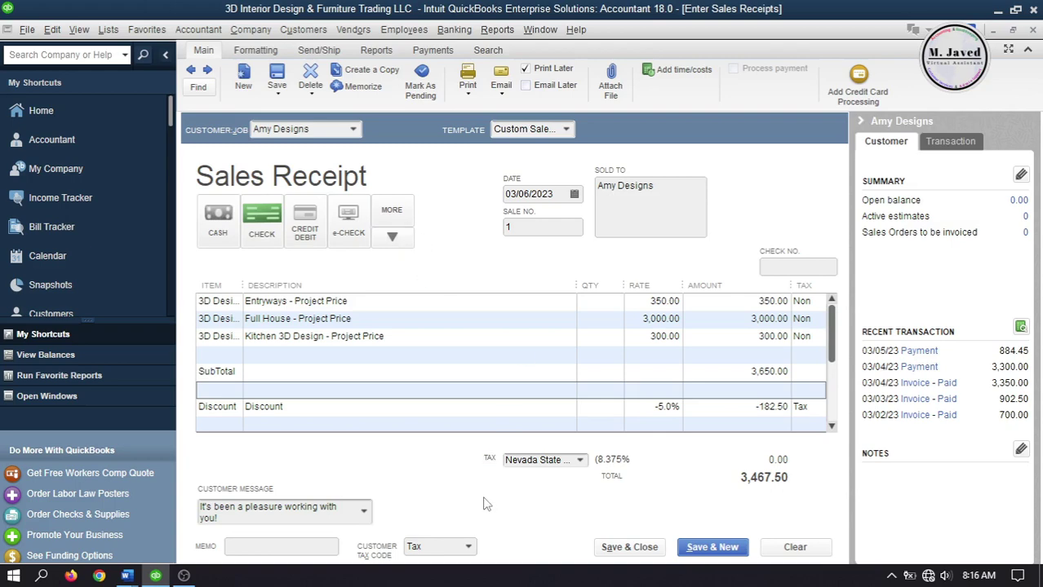
click(805, 268)
text(241)
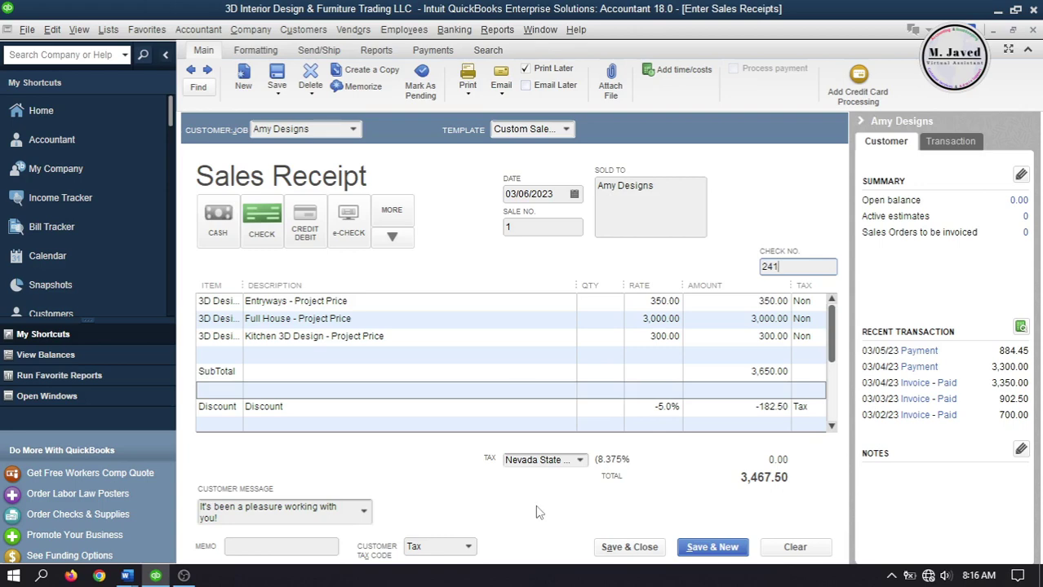
click(629, 548)
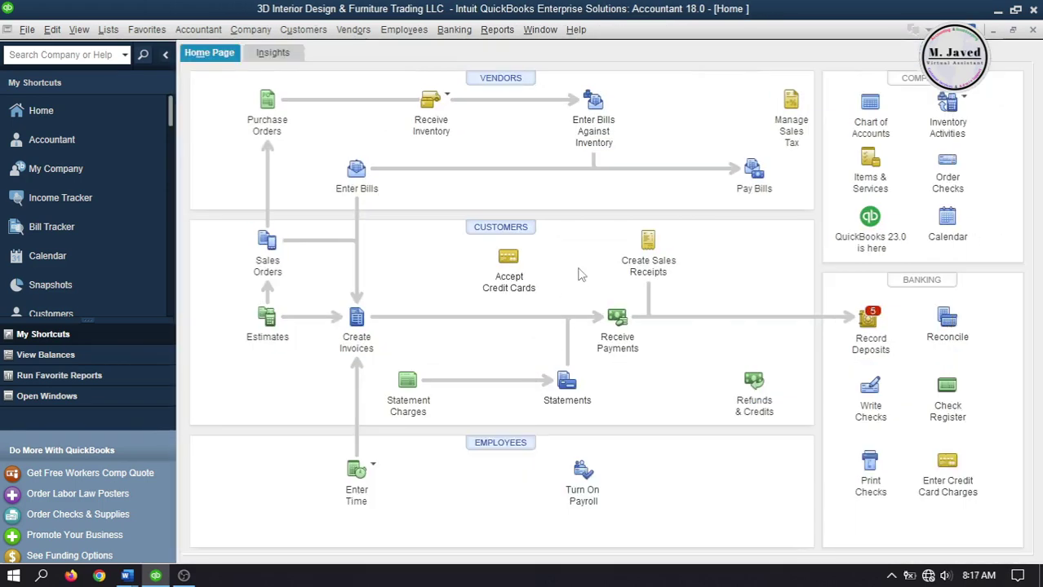
Run the standard Profit & Loss report from 02/01/2023 through 03/27/2023, showing Discounts of -508.55.
click(497, 29)
mouse_move(620, 196)
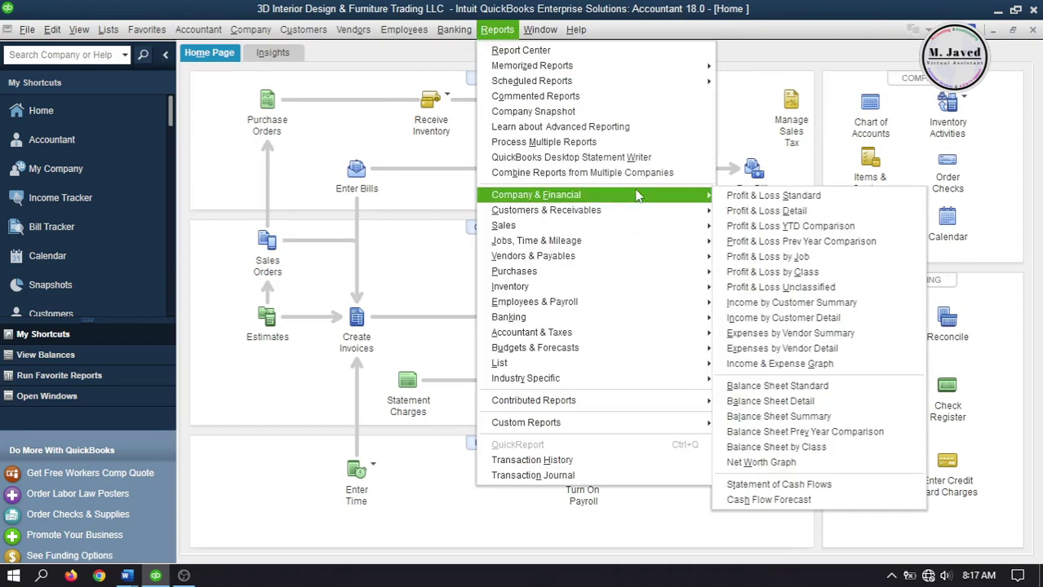
click(784, 198)
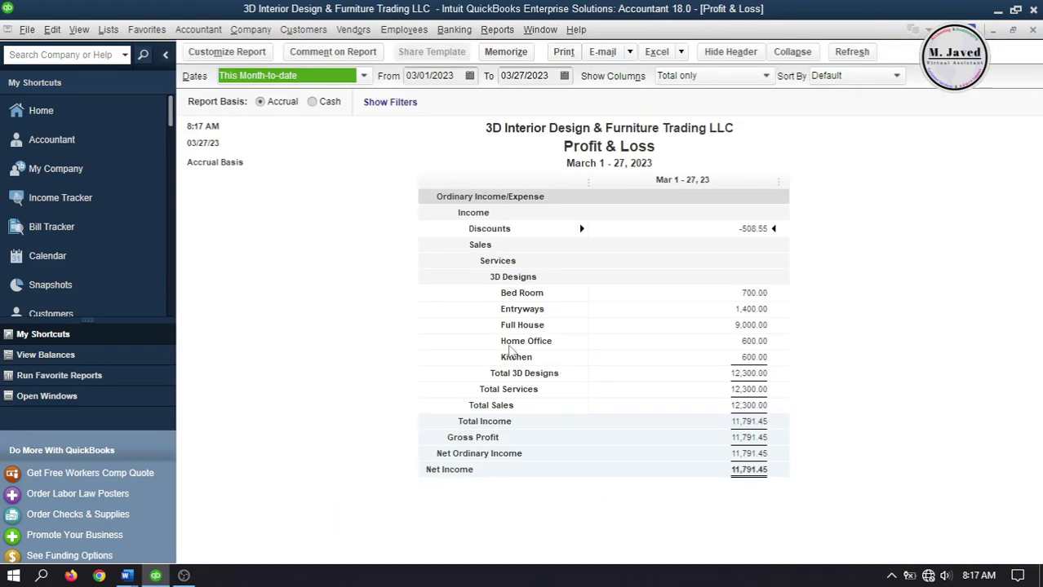
click(470, 77)
click(421, 102)
click(475, 149)
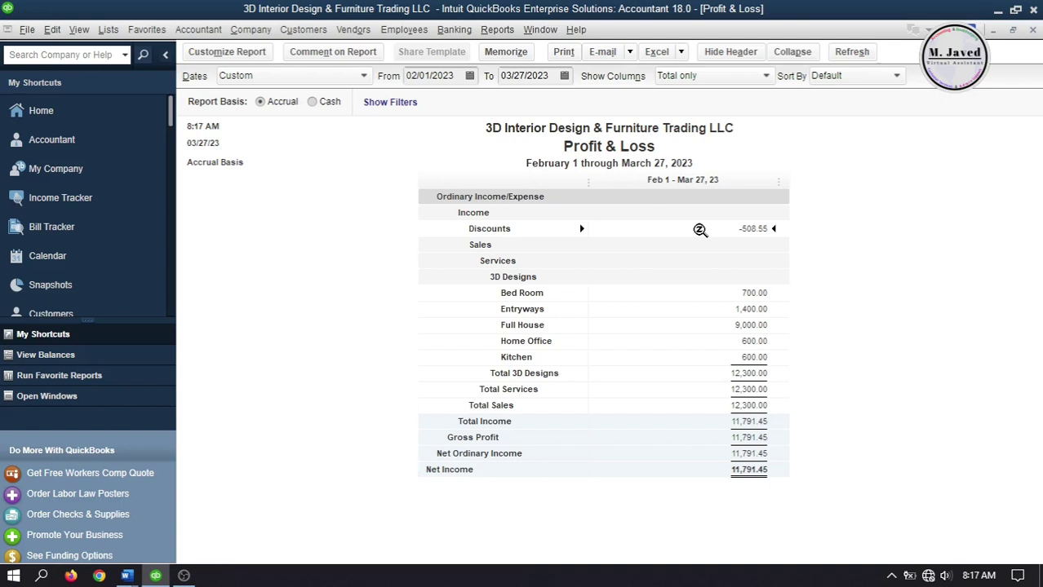
Zoom into the Discounts total to list its six transactions, then open Customize Report.
double_click(730, 230)
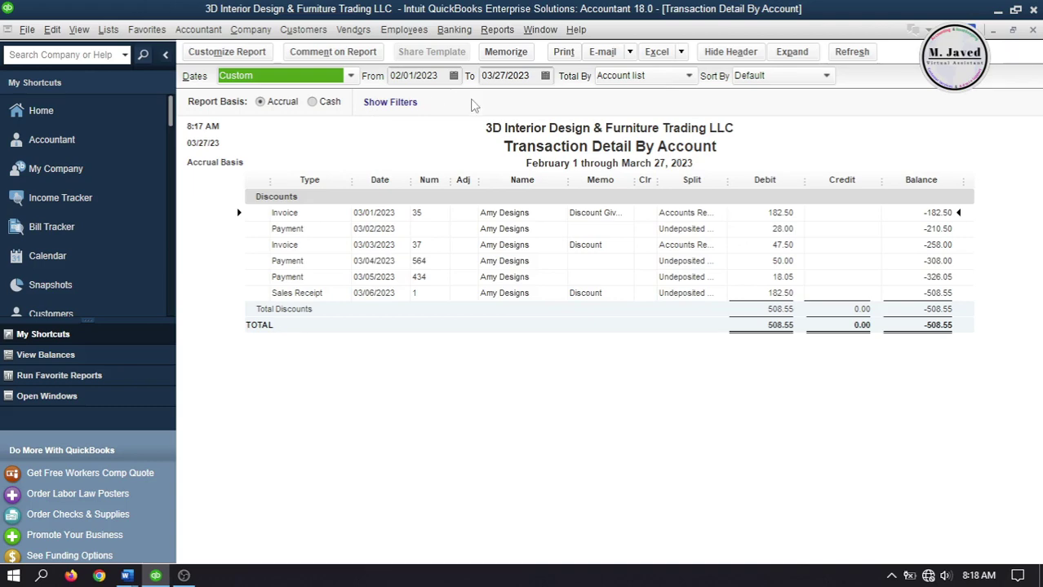
click(226, 52)
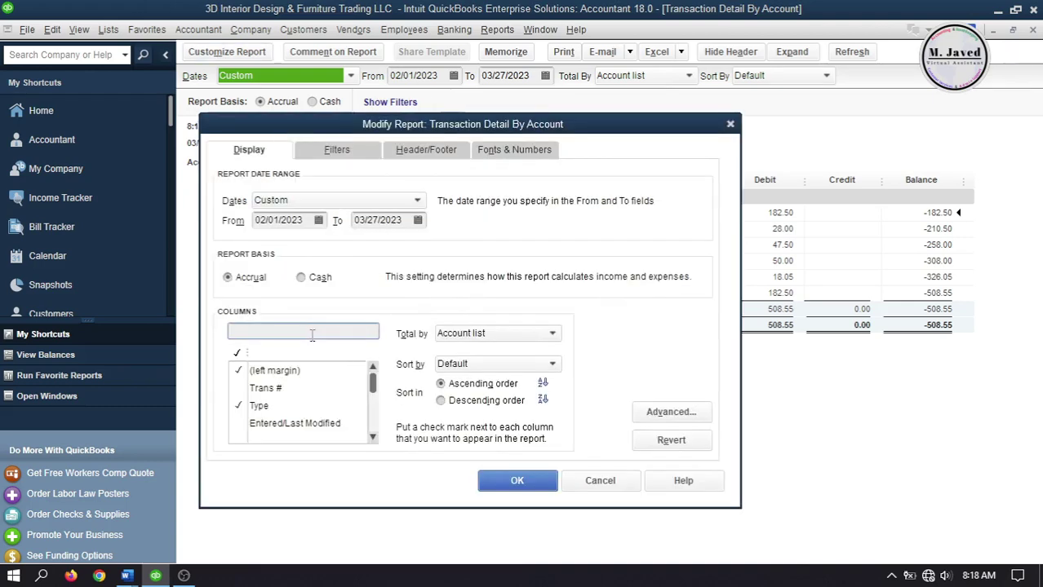